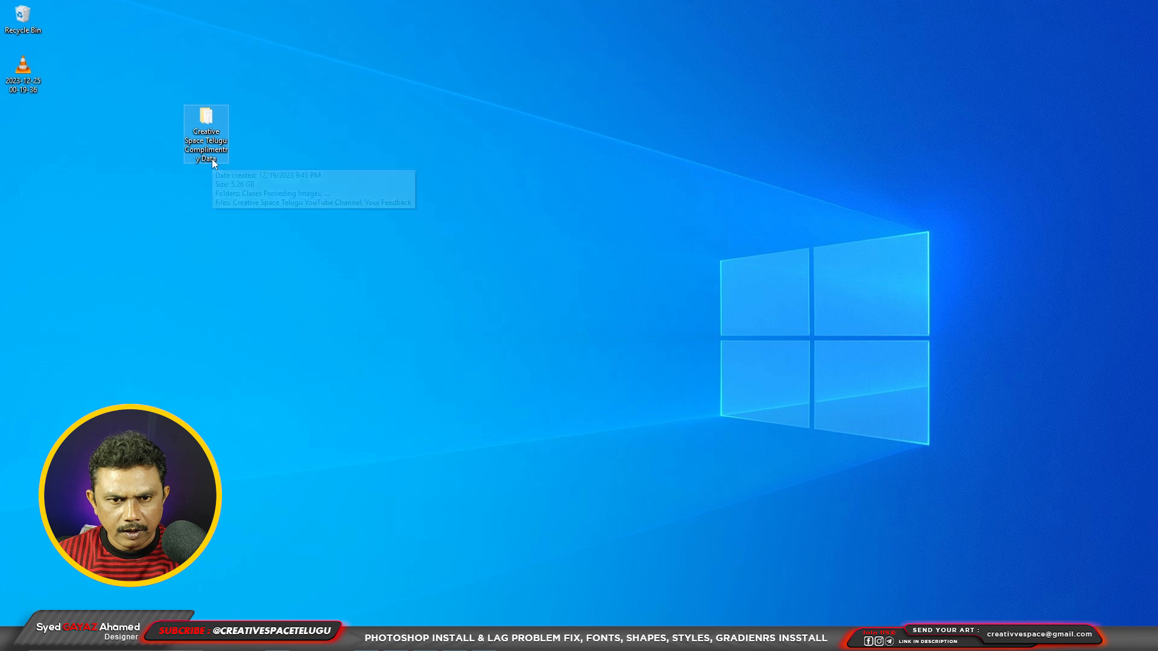
# Install Photoshop 2022 in English (North America) to the default location using Set-up from the Adobe Photoshop 2022Pre-Activated folder.
pyautogui.doubleClick(206, 118)
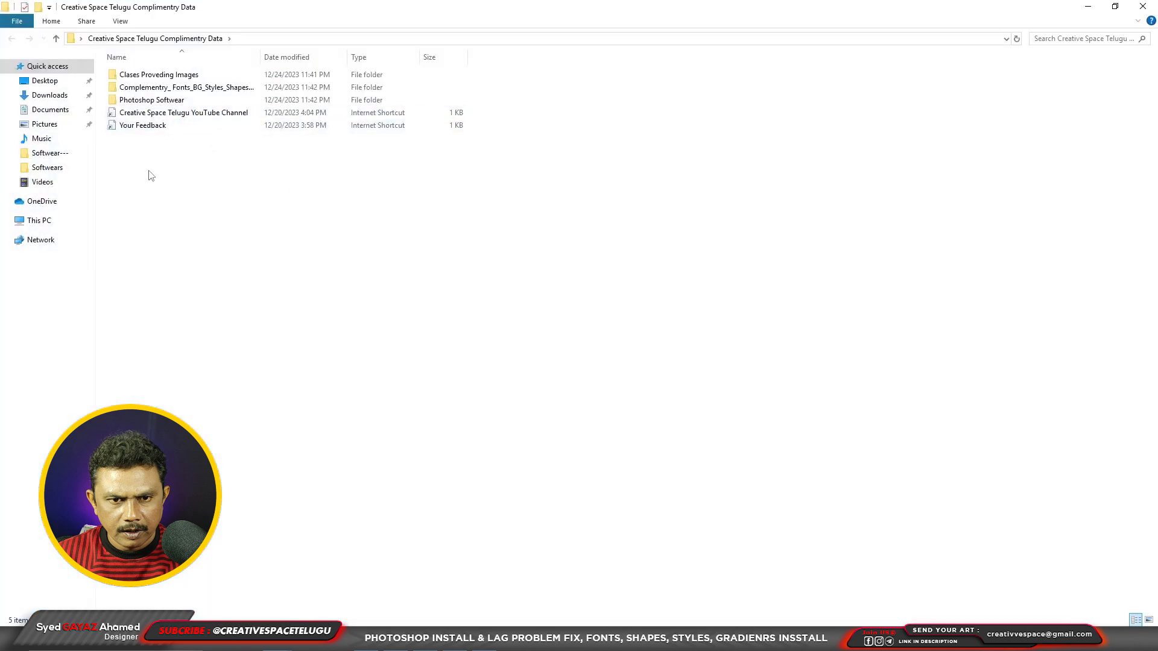
pyautogui.doubleClick(160, 101)
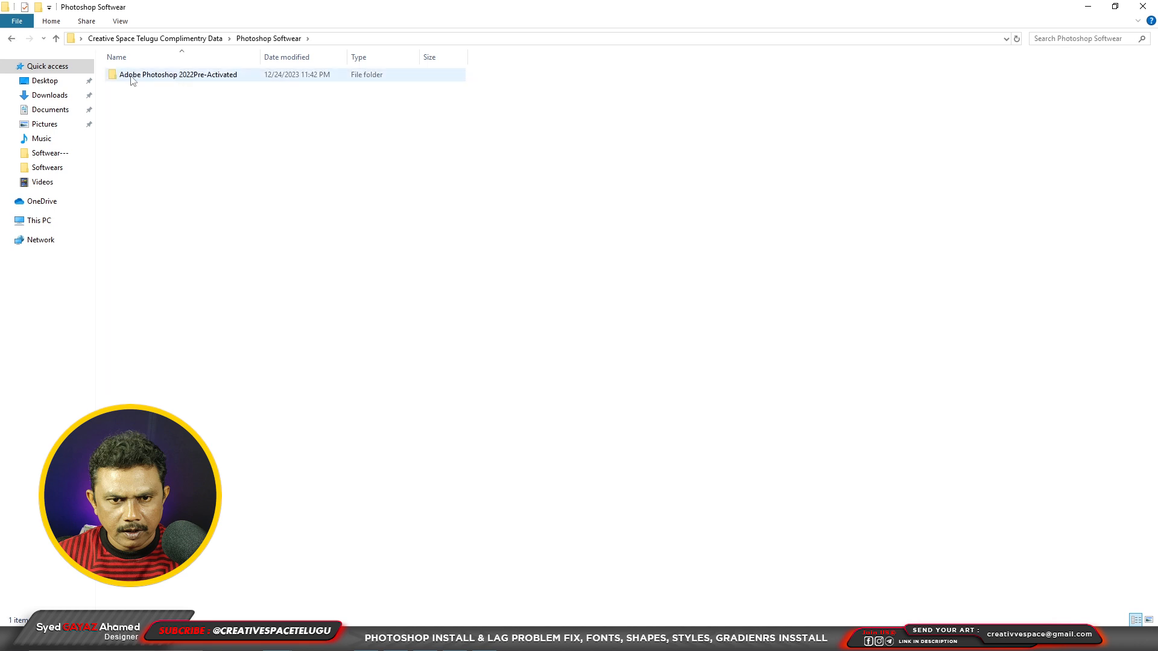
pyautogui.doubleClick(206, 82)
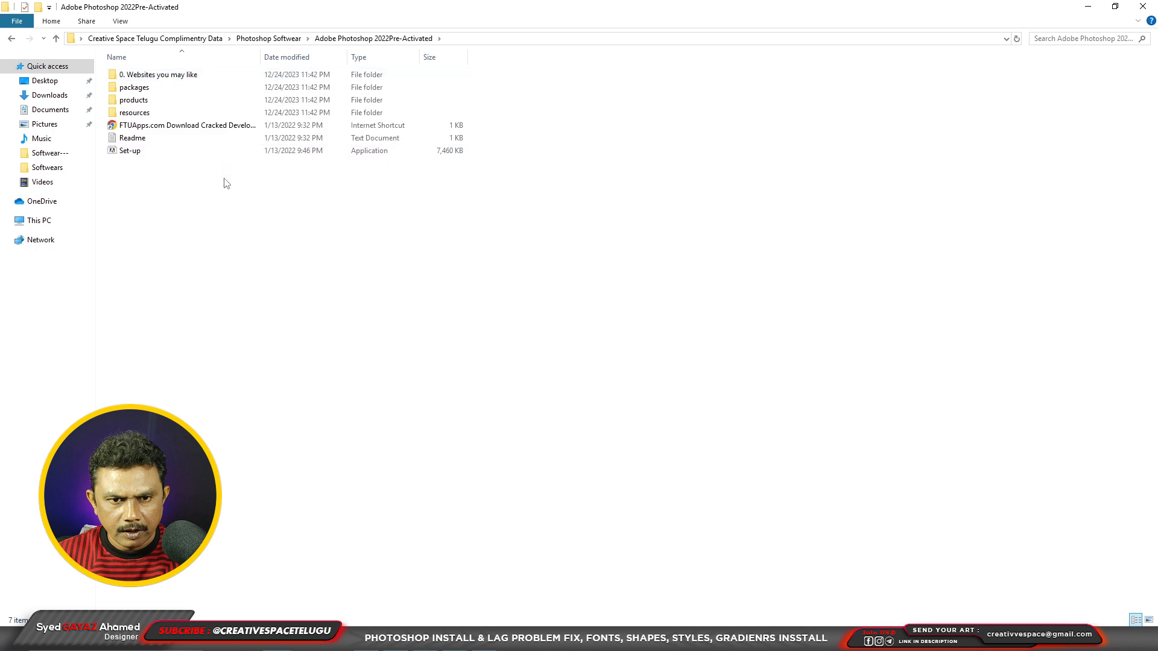
pyautogui.doubleClick(135, 155)
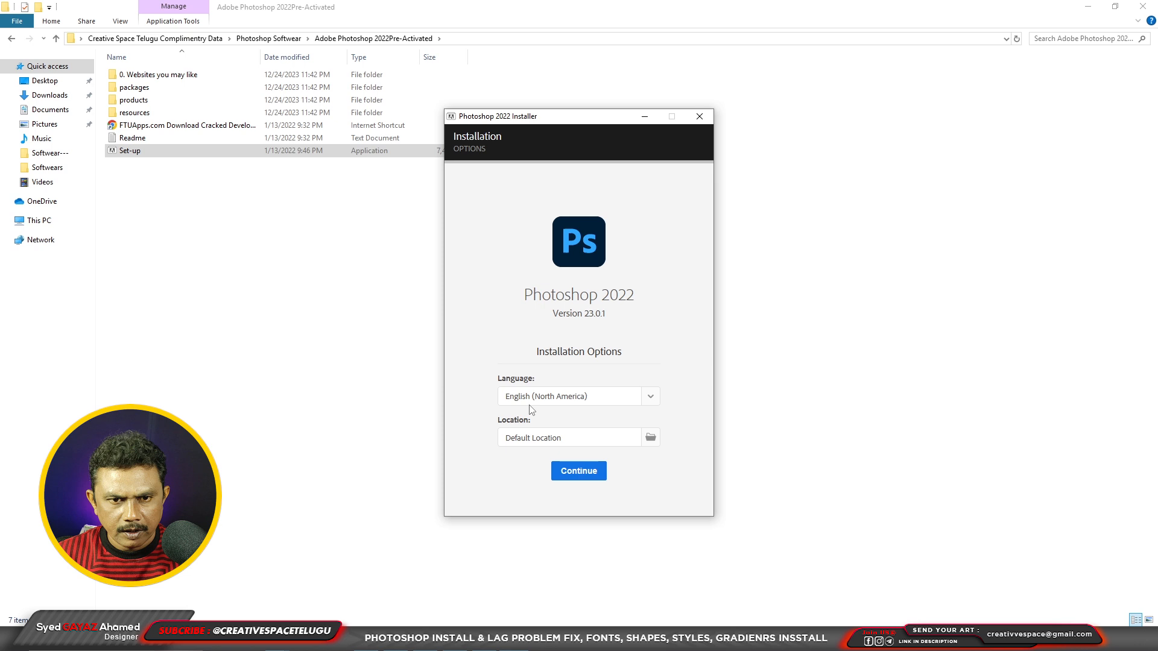
pyautogui.click(573, 472)
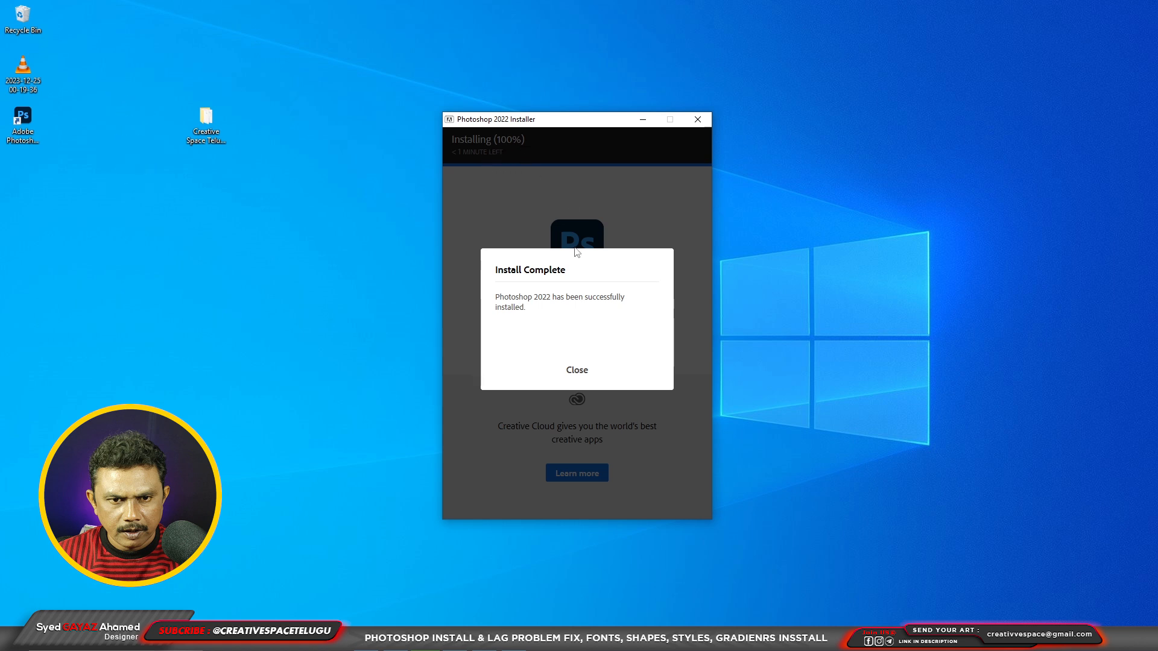
pyautogui.click(584, 369)
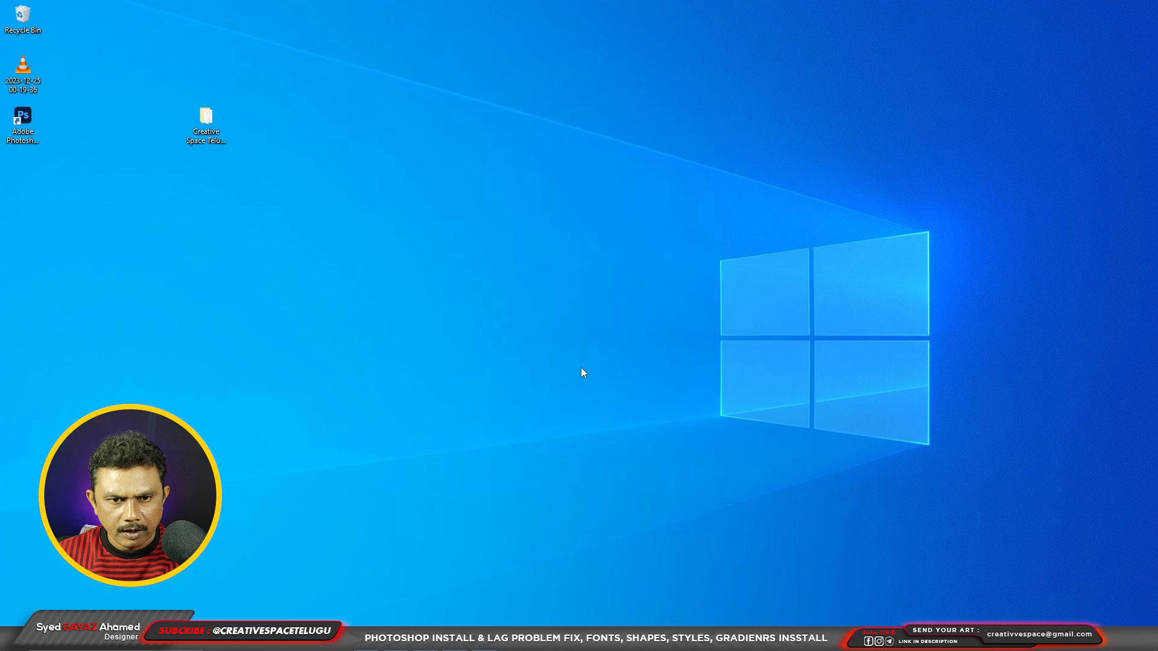
# Launch Adobe Photoshop 2022 and turn off automatic display of the Home Screen in the General preferences.
pyautogui.press('super')
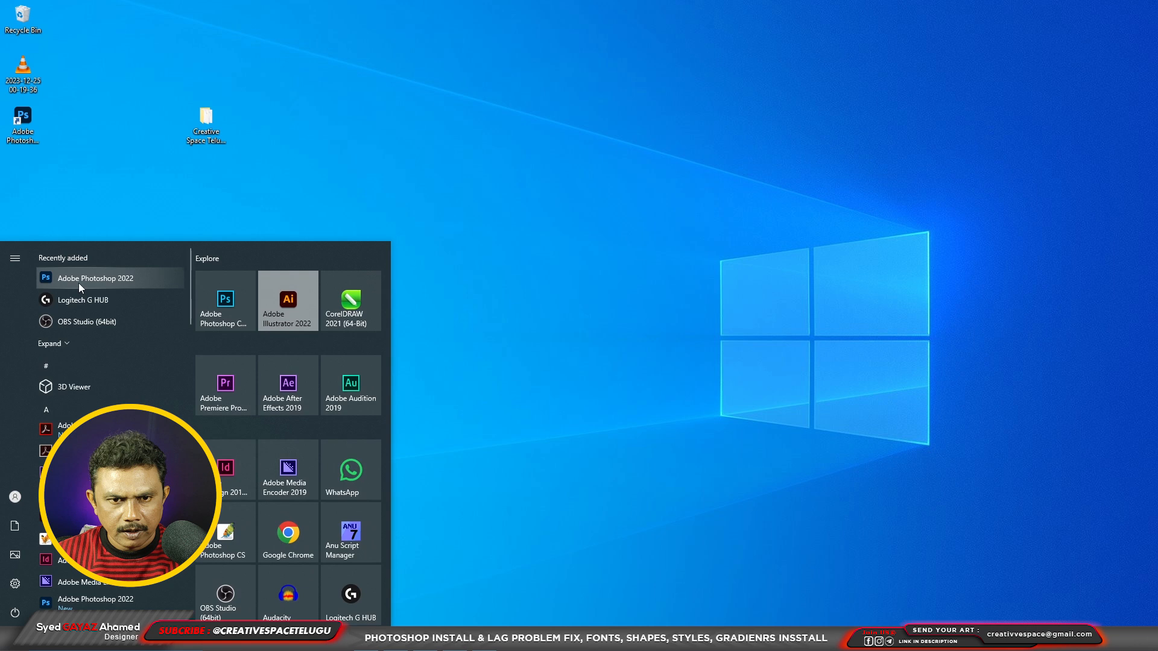
pyautogui.click(78, 279)
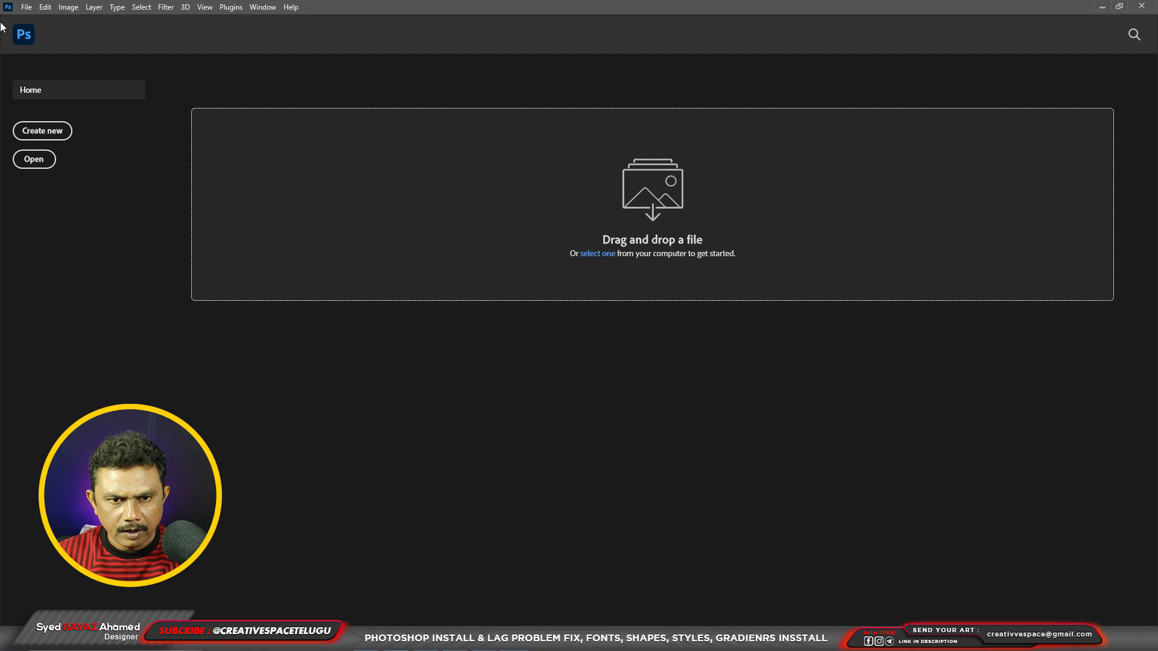
pyautogui.click(44, 9)
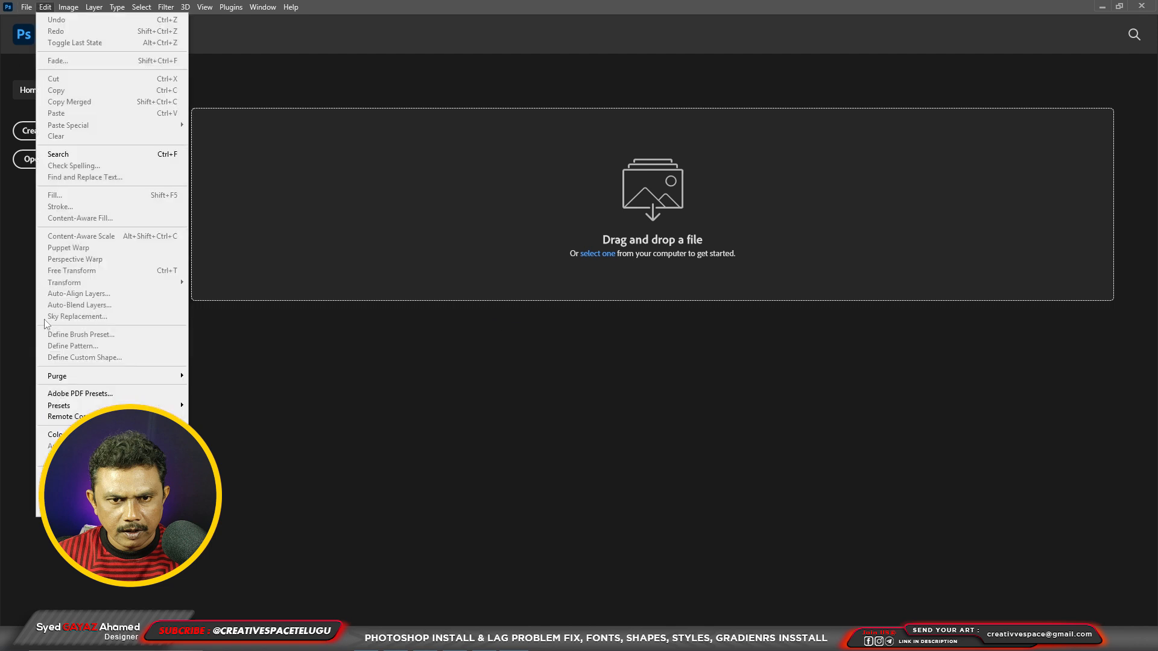
pyautogui.moveTo(39, 510)
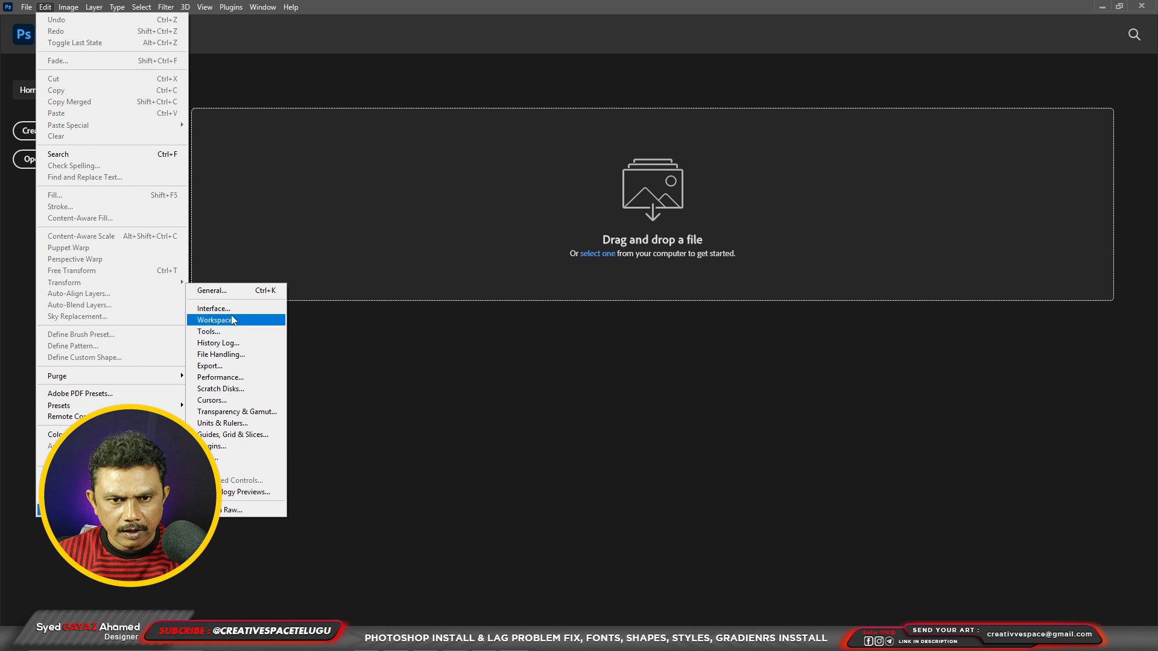
pyautogui.click(245, 292)
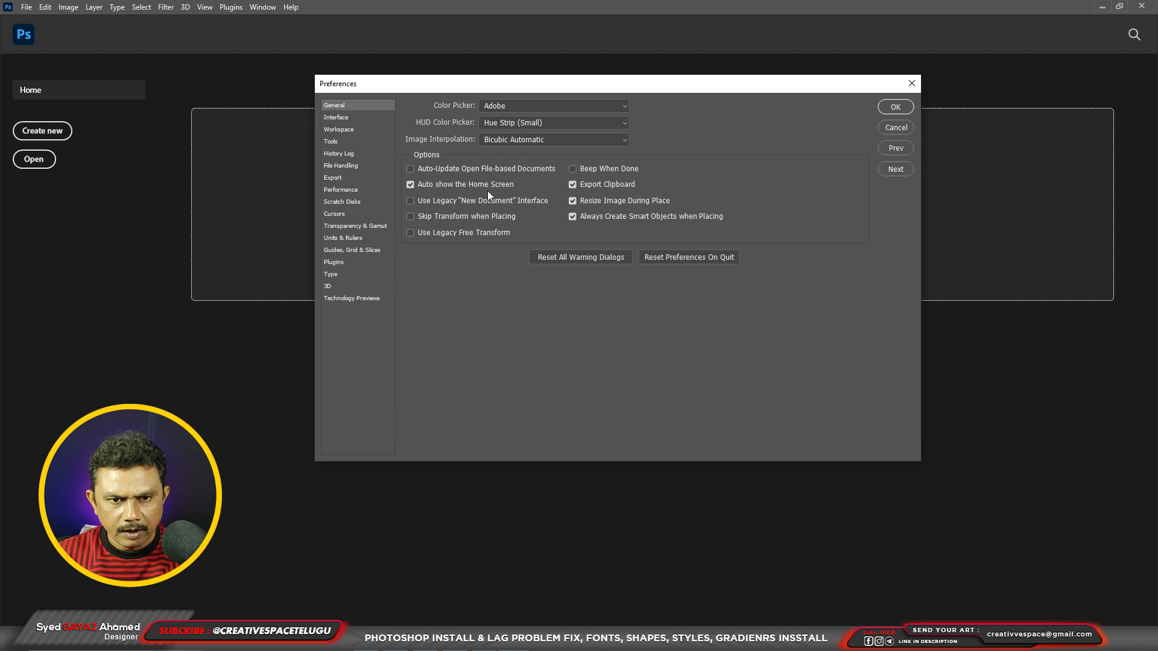
pyautogui.click(410, 184)
# Adjust the border styles of the Standard Screen Mode and Full Screen with Menus in the Interface preferences.
pyautogui.click(350, 119)
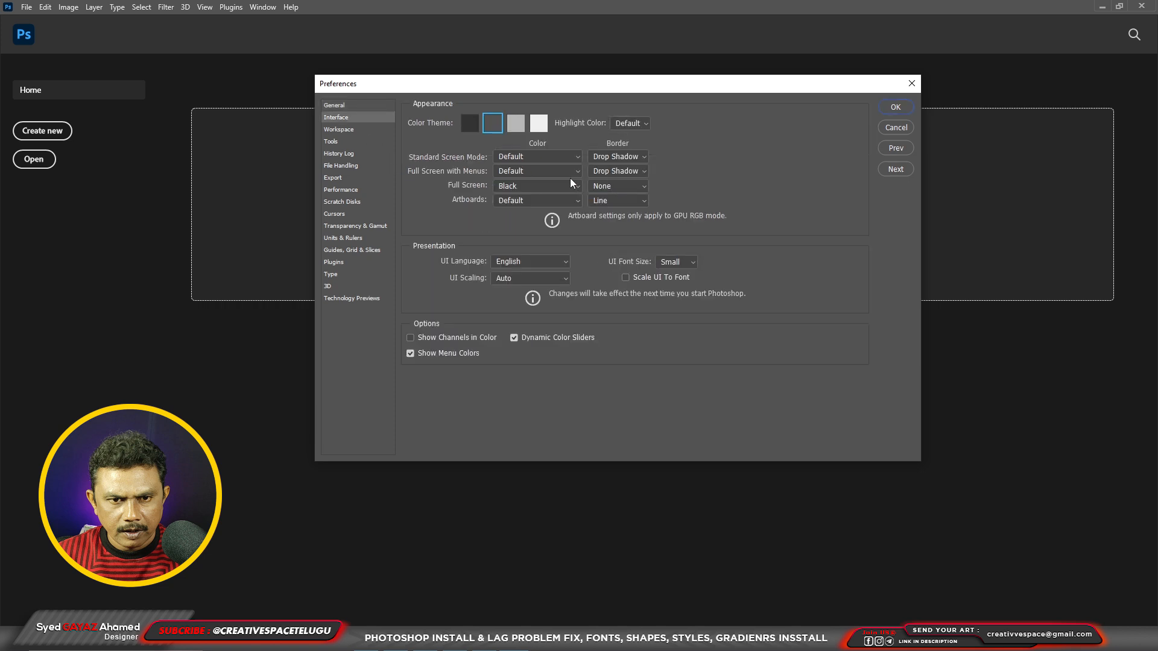
pyautogui.click(615, 155)
pyautogui.click(607, 182)
pyautogui.click(605, 201)
pyautogui.click(606, 187)
pyautogui.click(644, 84)
# Check the Workspace preferences and enable Overscroll in the Tools preferences.
pyautogui.click(354, 130)
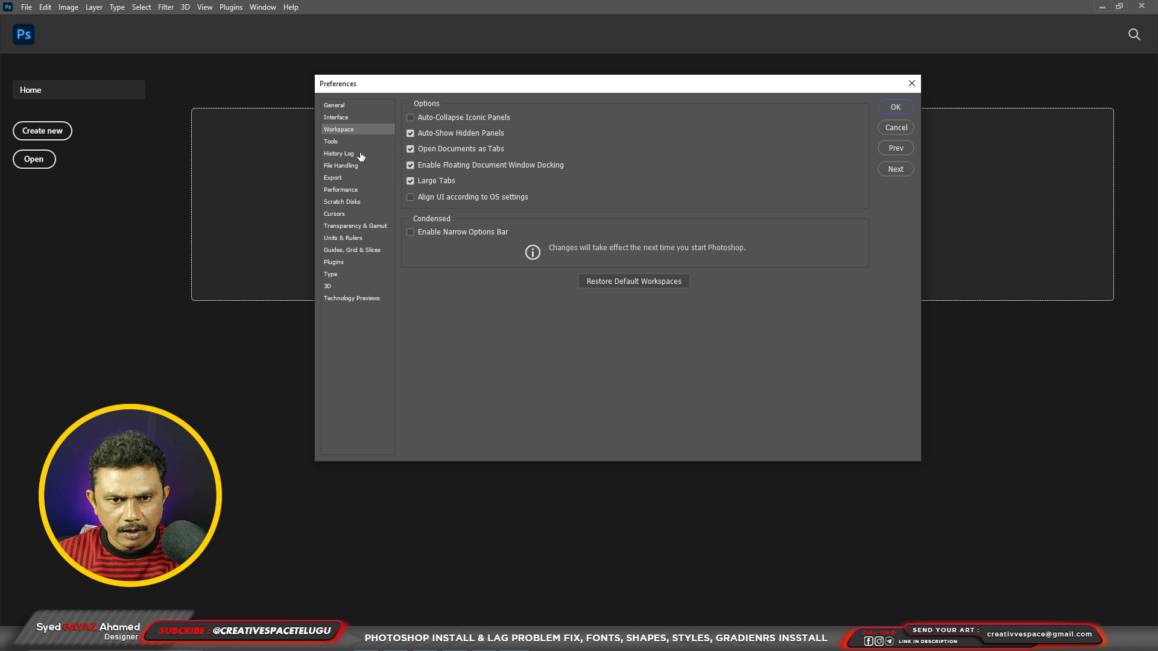
pyautogui.click(337, 143)
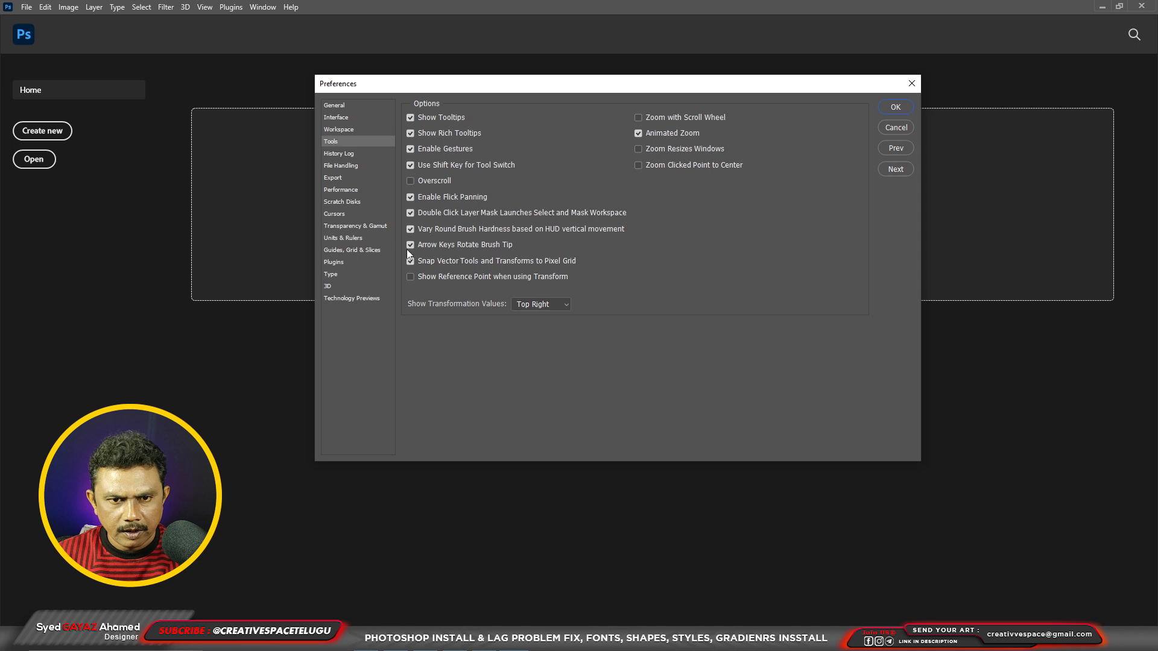
pyautogui.click(410, 181)
# Set automatic recovery saving to every 5 minutes and enable legacy "Save As" in the File Handling preferences.
pyautogui.click(353, 155)
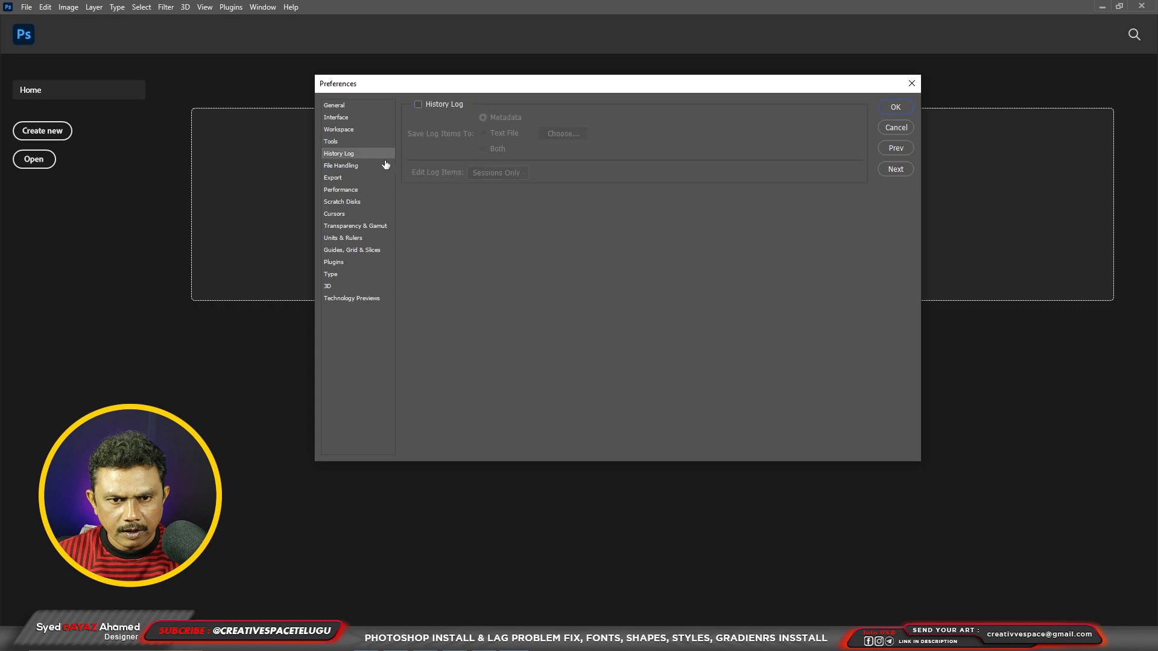
pyautogui.click(341, 167)
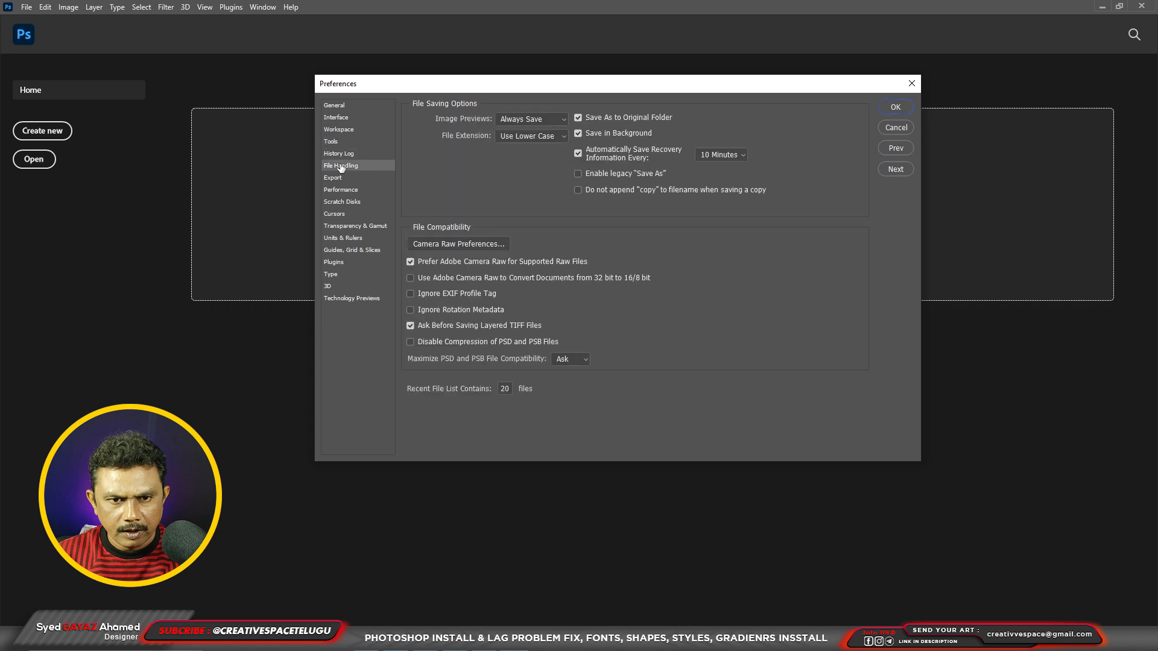
pyautogui.click(725, 154)
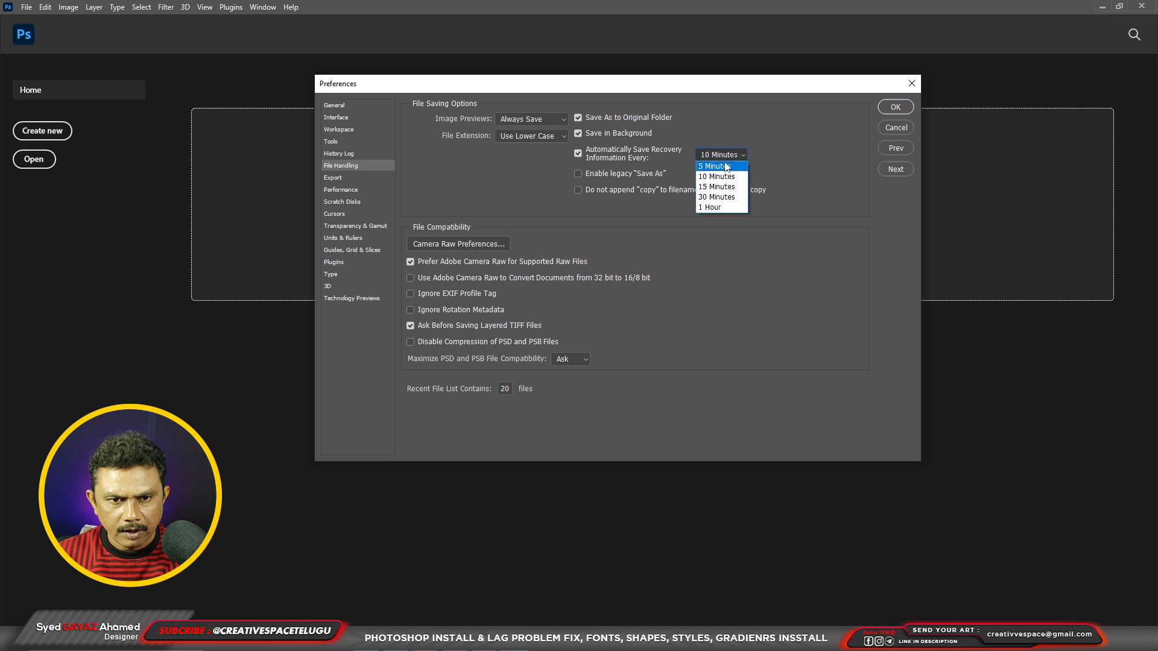
pyautogui.click(725, 159)
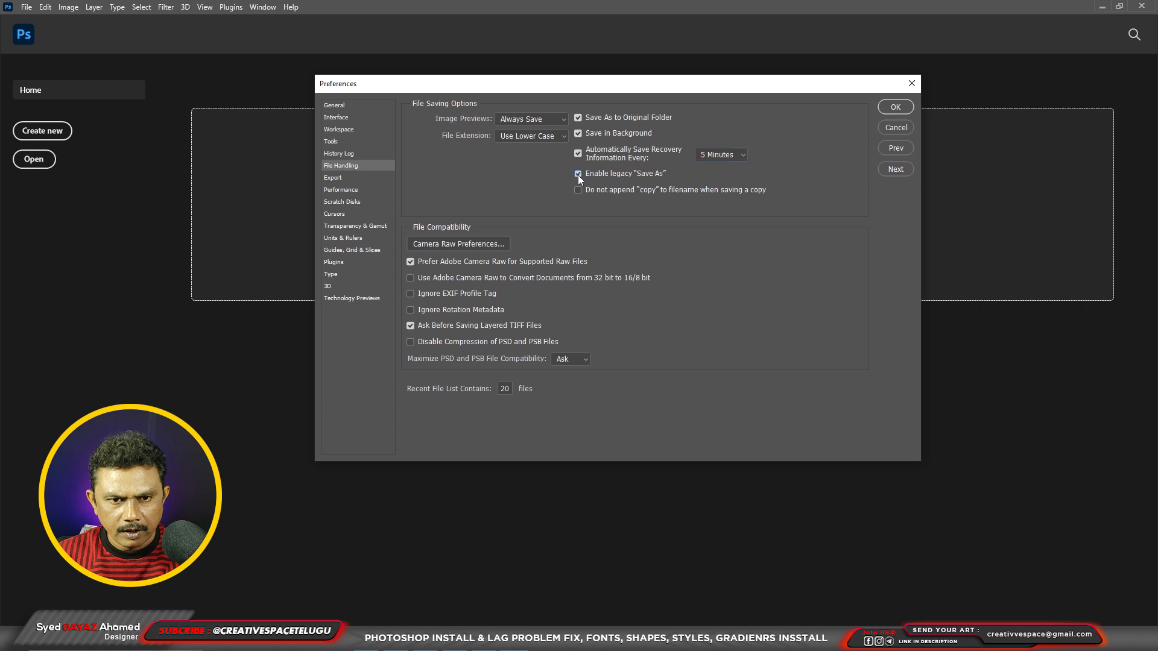
# Raise Photoshop's memory usage to 7876 MB (90%) in the Performance preferences.
pyautogui.click(338, 178)
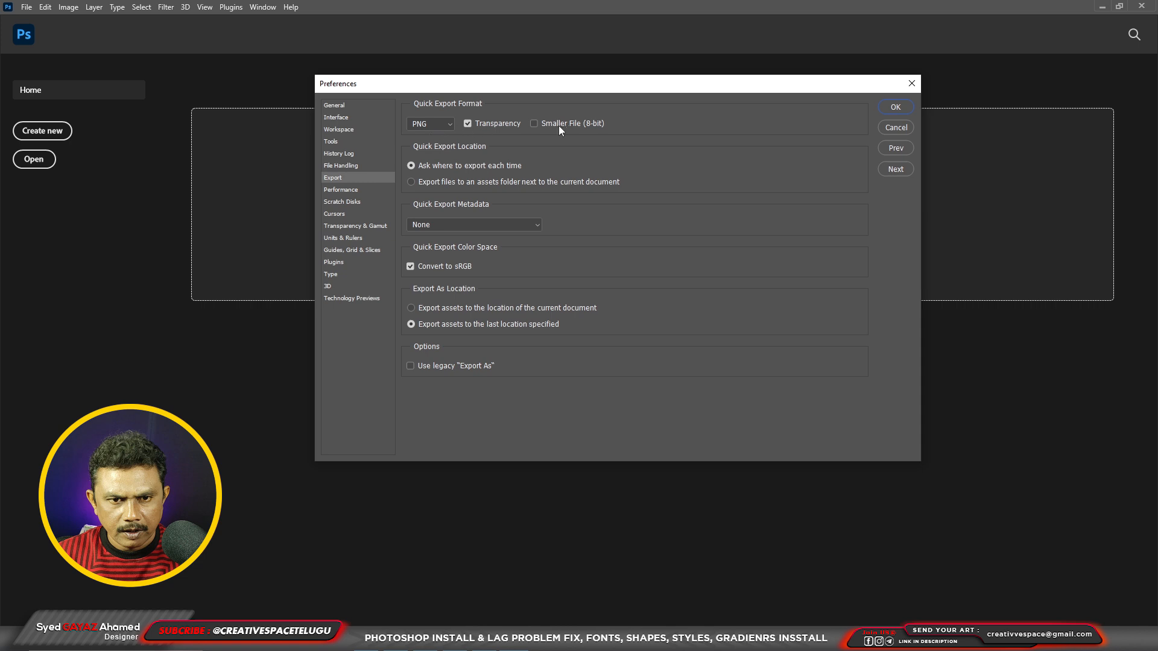
pyautogui.click(340, 191)
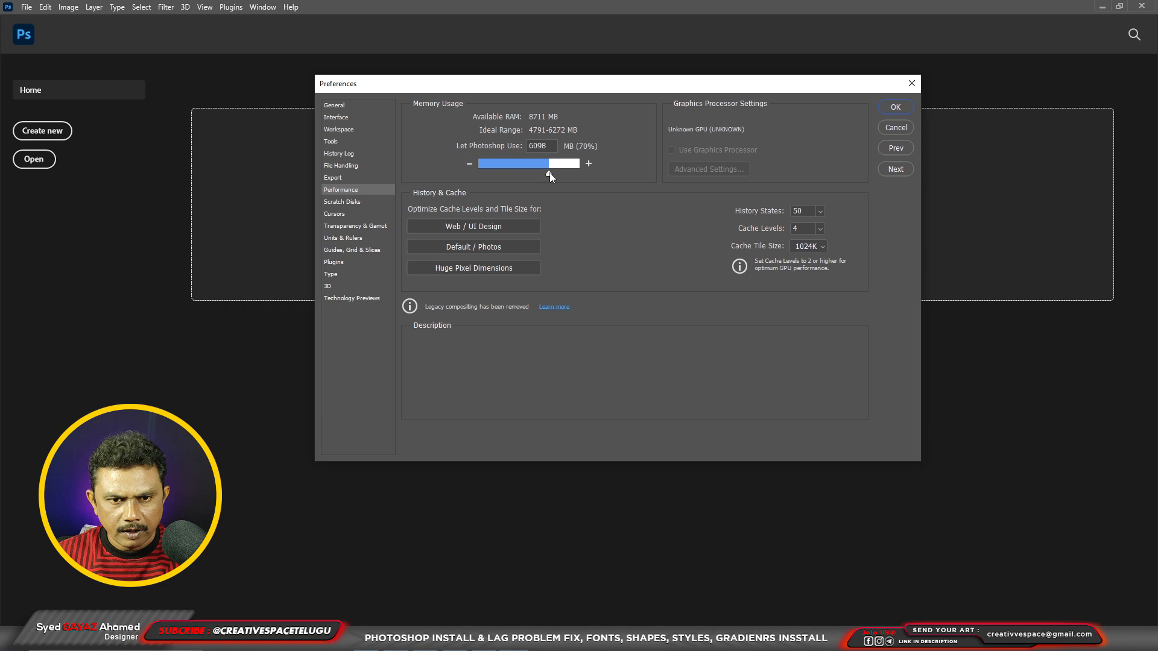
pyautogui.click(569, 175)
# Set History States to 10 and Cache Tile Size to 1028K in the Performance preferences.
pyautogui.click(806, 211)
pyautogui.write('10')
pyautogui.click(812, 249)
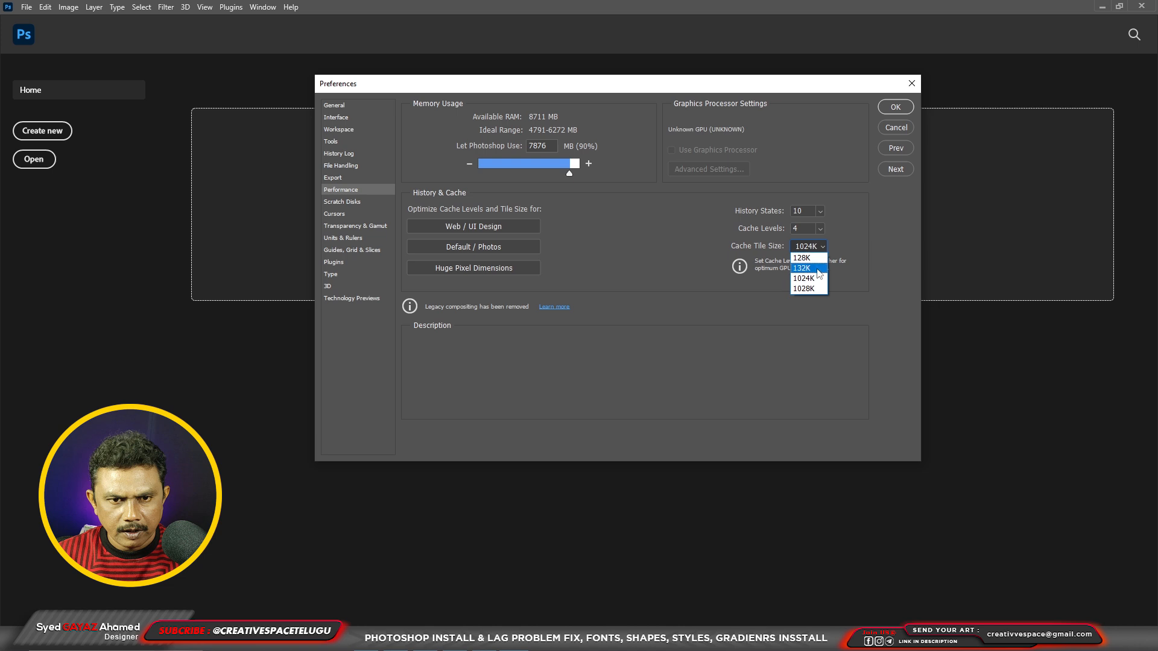
pyautogui.click(808, 289)
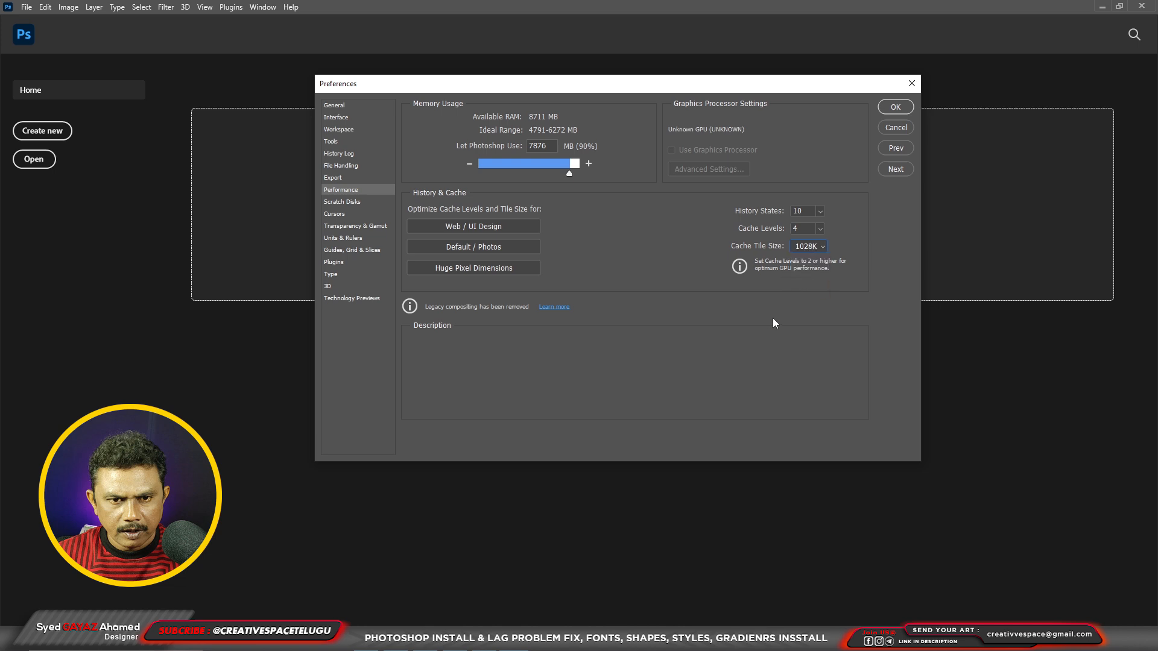
# Review the preferences for Scratch Disks, Cursors, Transparency & Gamut, Units & Rulers, and Guides, Grid & Slices.
pyautogui.click(342, 203)
pyautogui.click(335, 205)
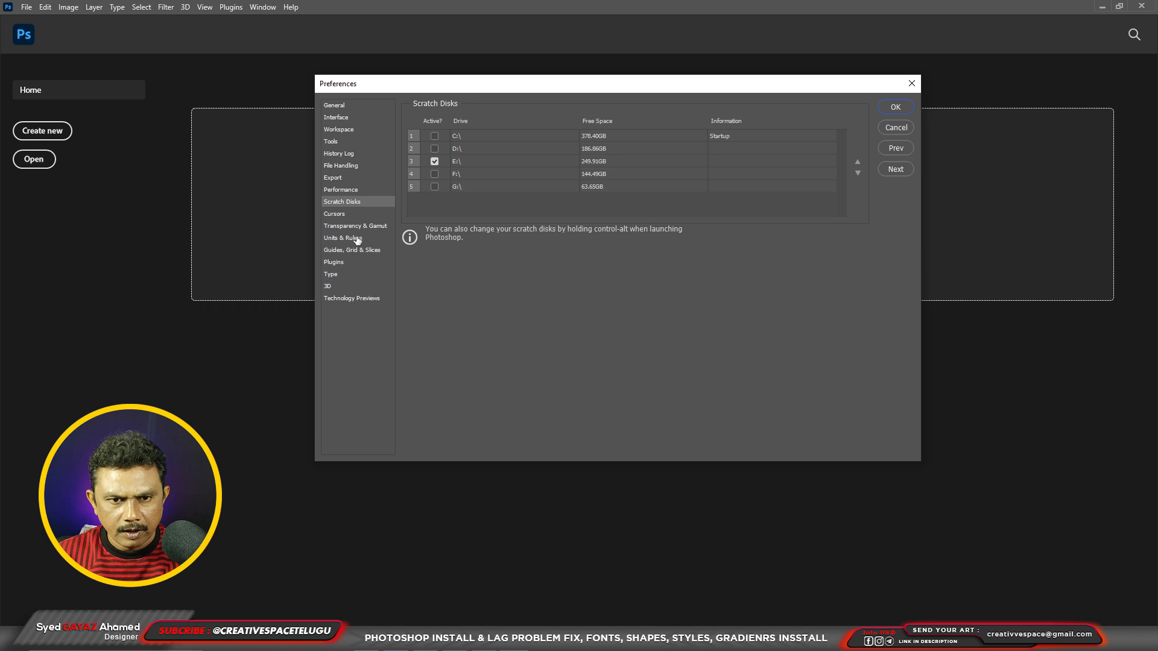
pyautogui.click(336, 215)
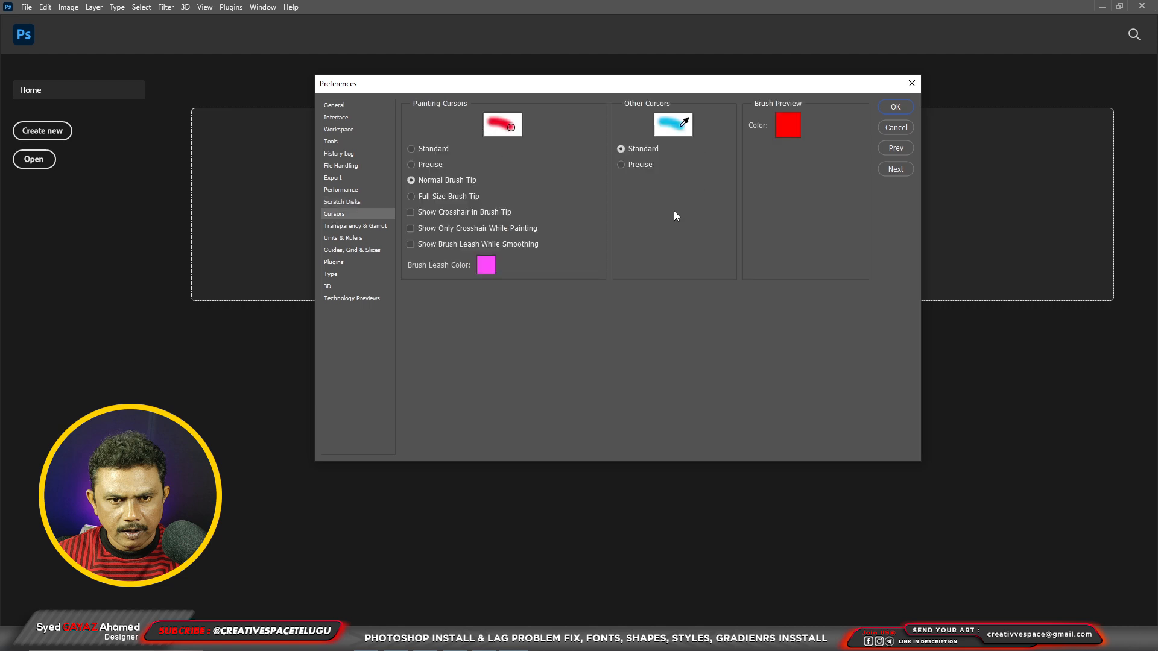
pyautogui.click(357, 227)
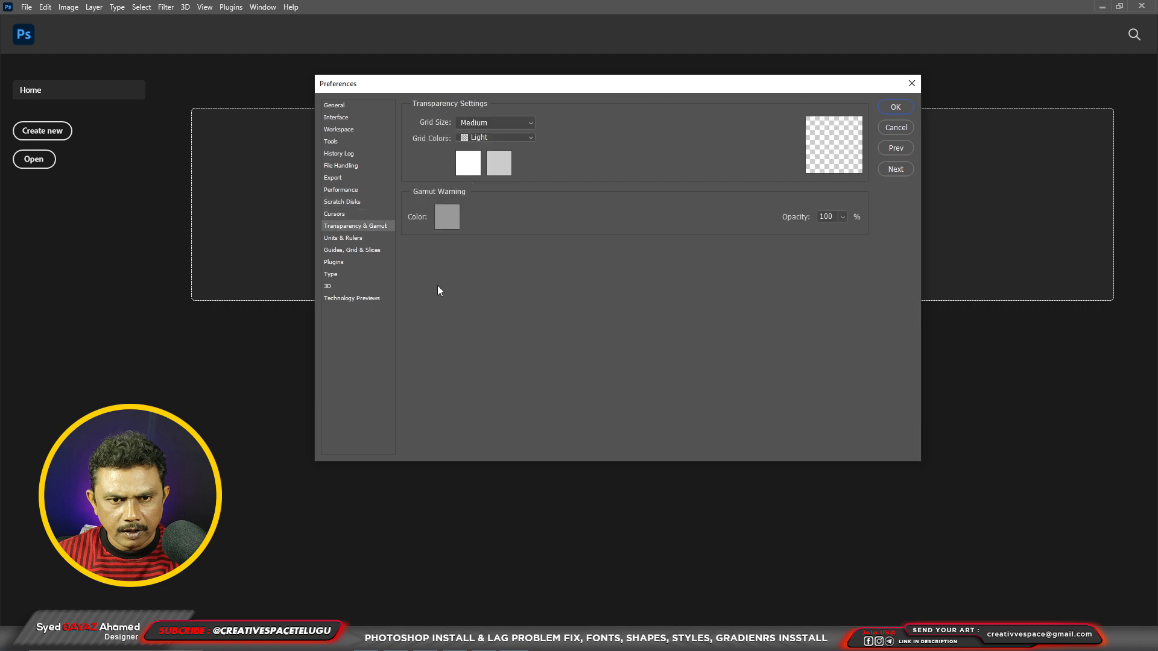
pyautogui.click(336, 239)
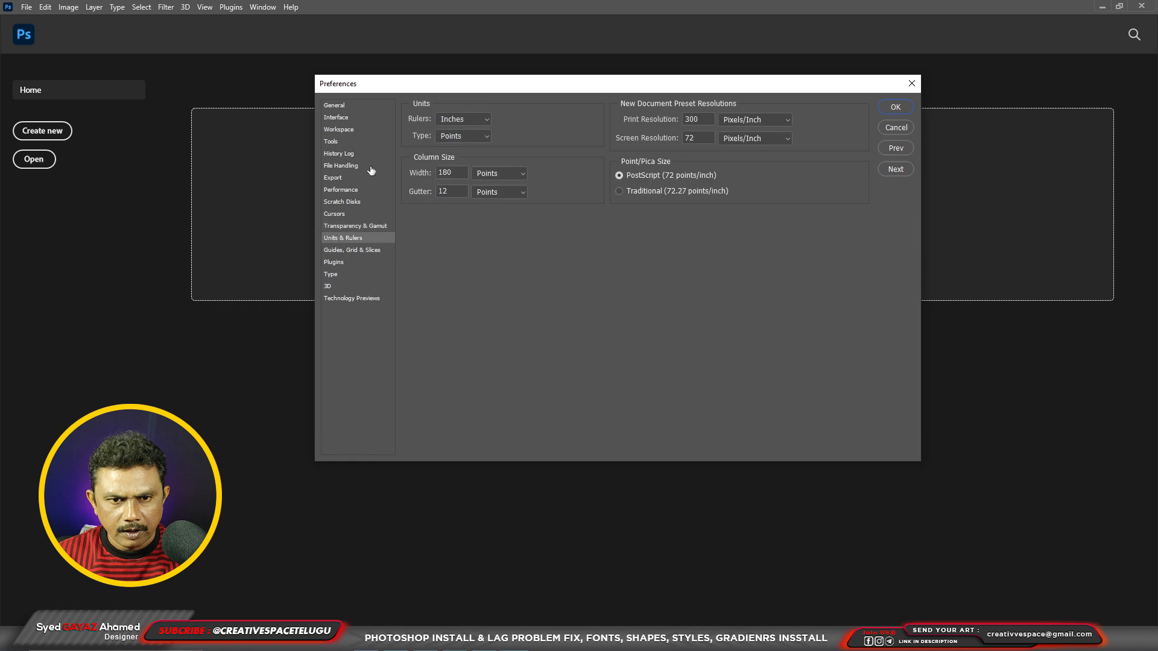
pyautogui.click(339, 251)
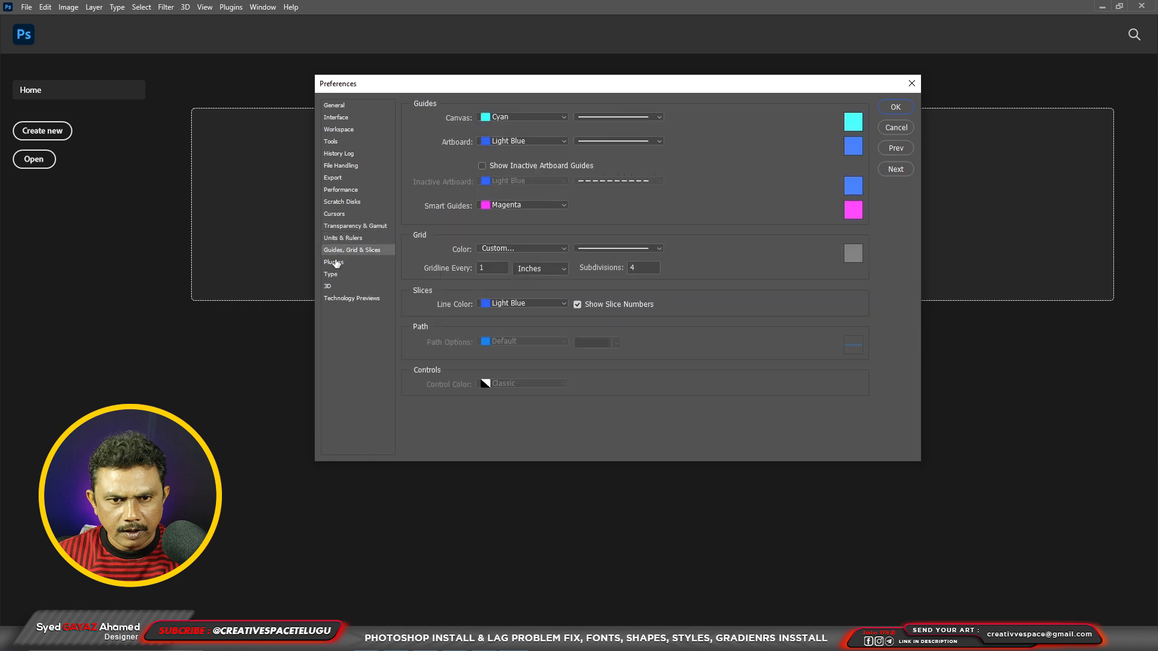
# Turn off Allow Extensions to Connect to the Internet in the Plugins preferences and Use Smart Quotes in the Type preferences.
pyautogui.click(336, 263)
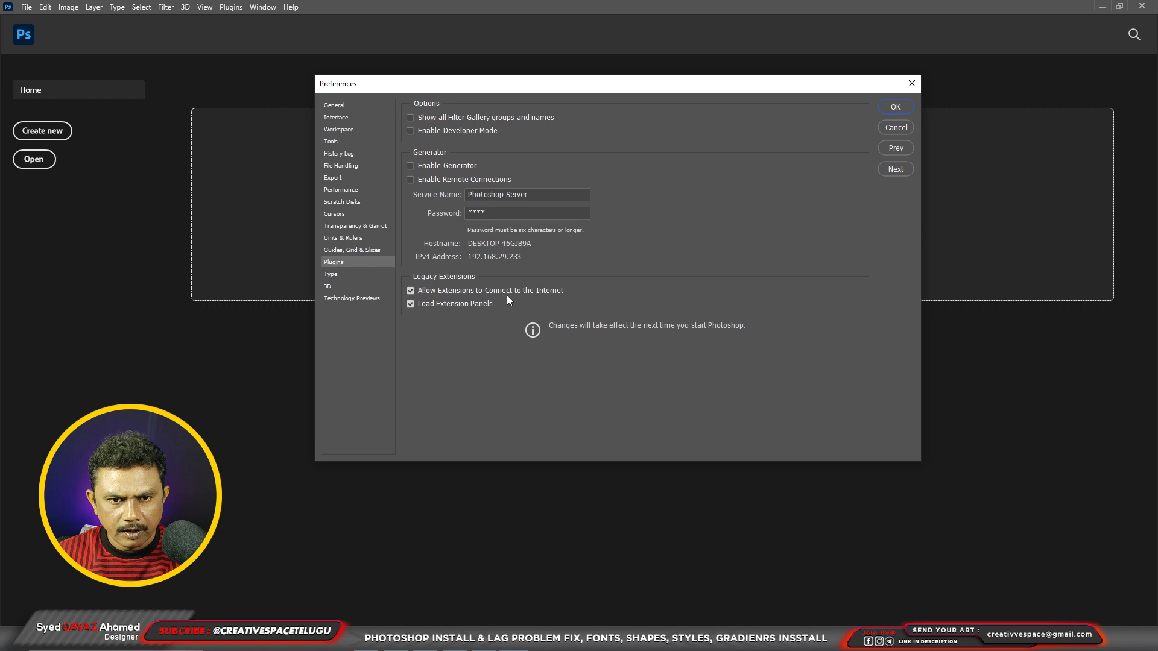
pyautogui.click(410, 291)
pyautogui.click(332, 275)
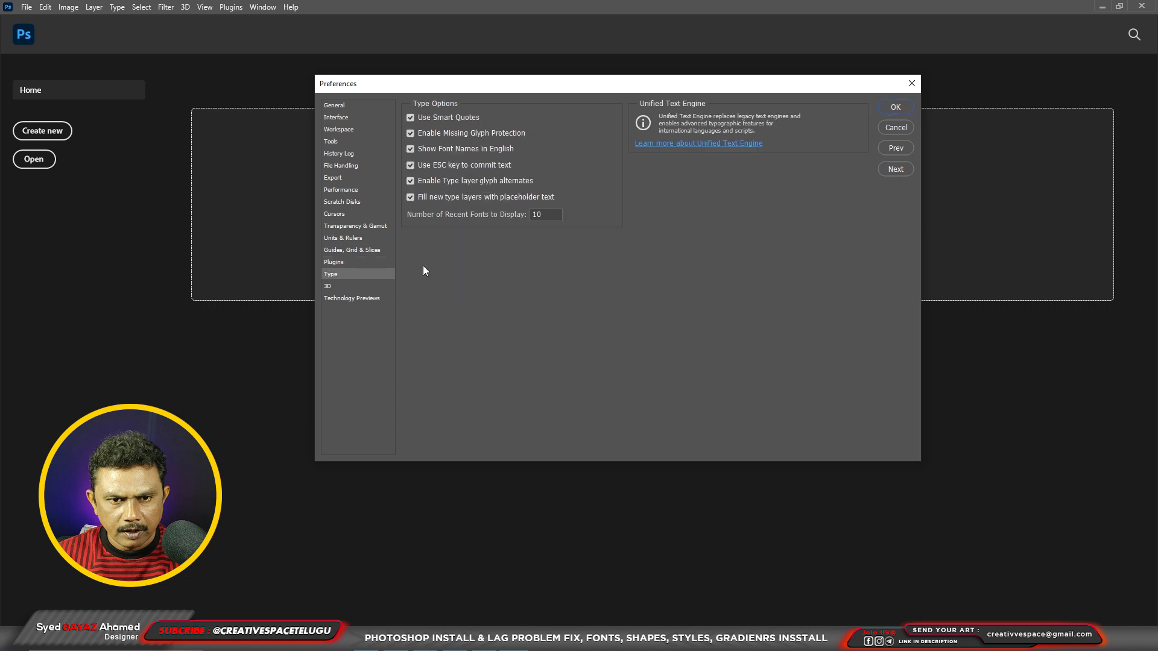
pyautogui.click(410, 118)
pyautogui.moveTo(543, 216); pyautogui.dragTo(529, 218)
# Enable Deactivate Native Canvas in the Technology Previews preferences and apply all preference changes.
pyautogui.click(328, 287)
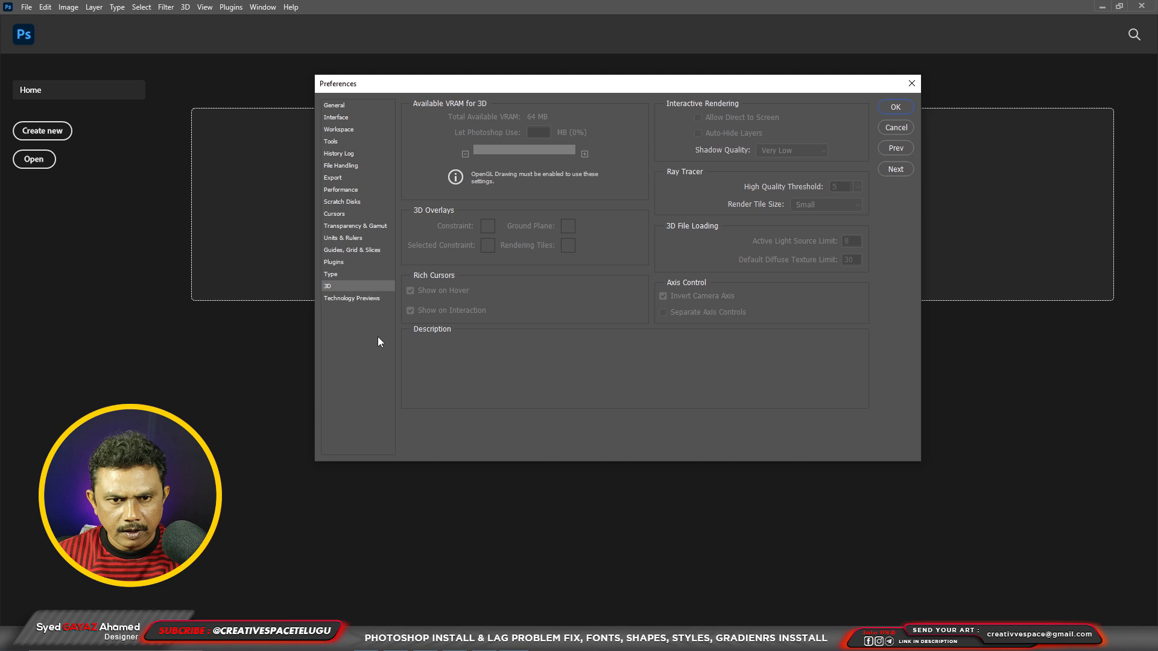
pyautogui.click(372, 299)
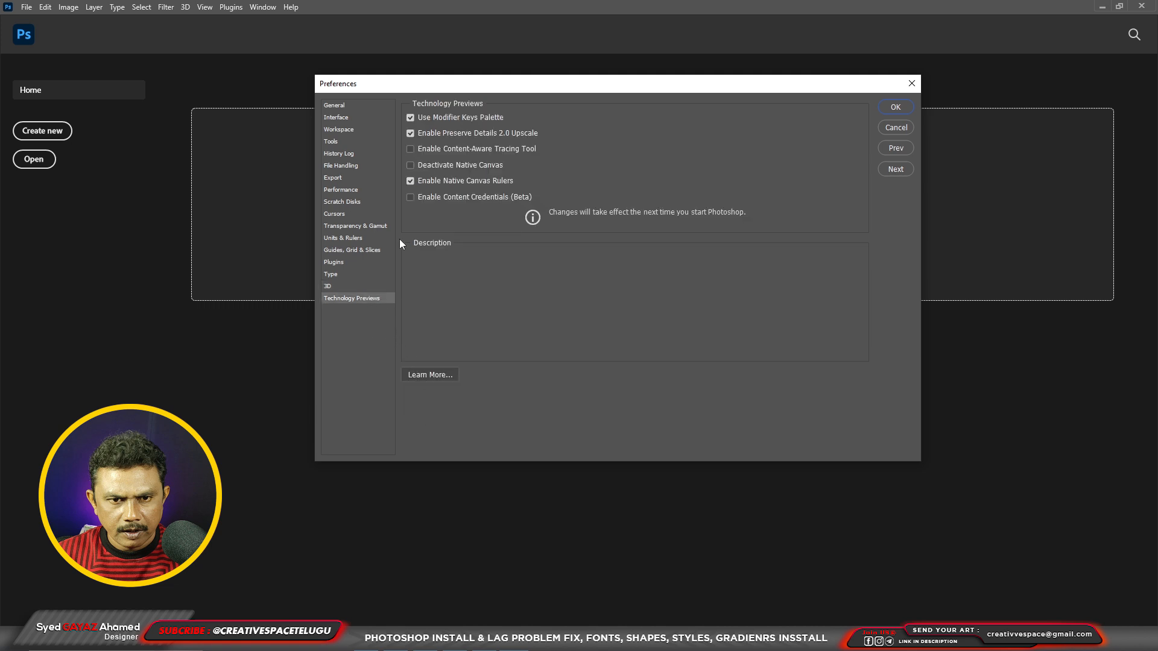
pyautogui.click(411, 166)
pyautogui.click(896, 107)
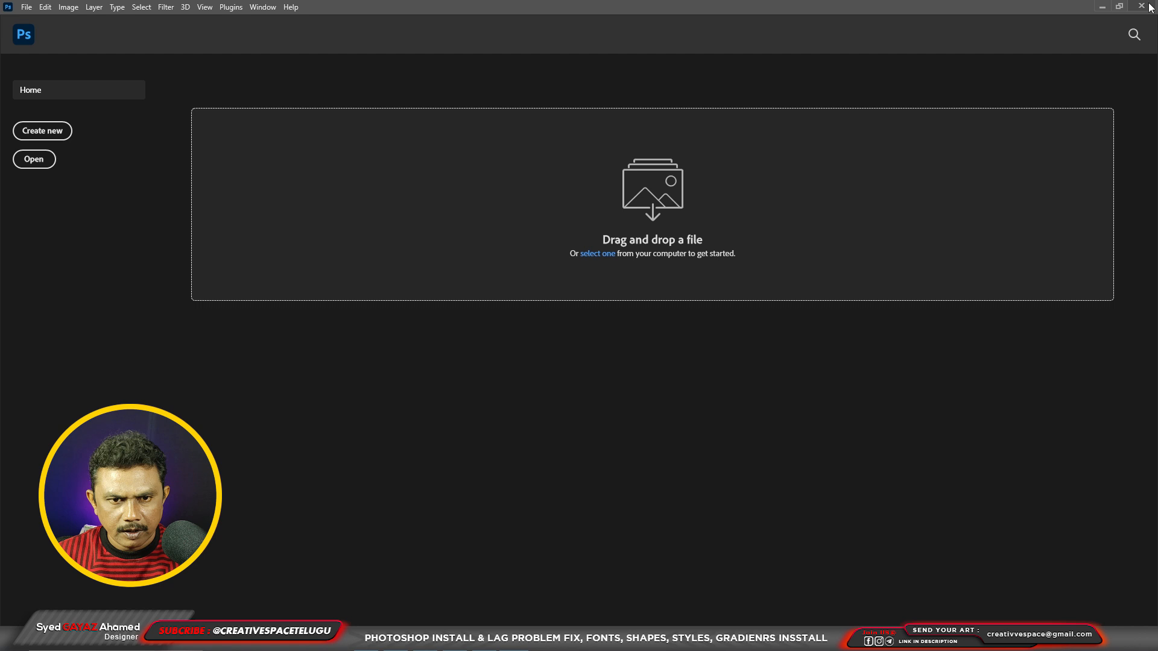
# Create a blank portrait document of about 8.5 by 14 inches from the Print presets and activate the Pen tool.
pyautogui.click(28, 130)
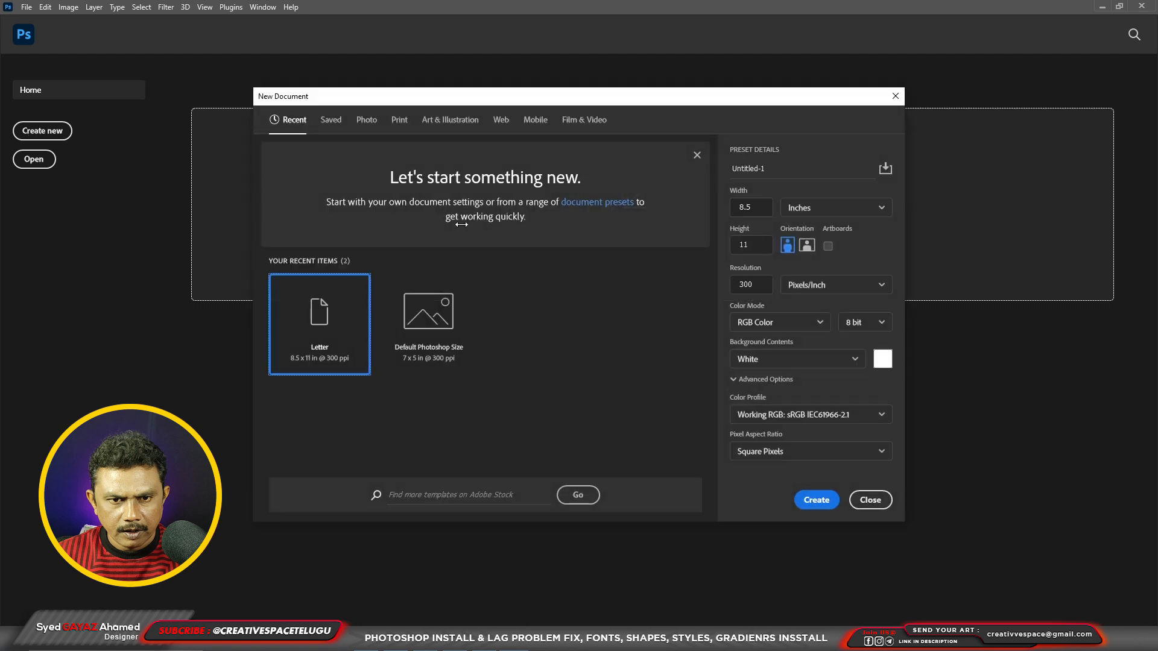
pyautogui.click(405, 126)
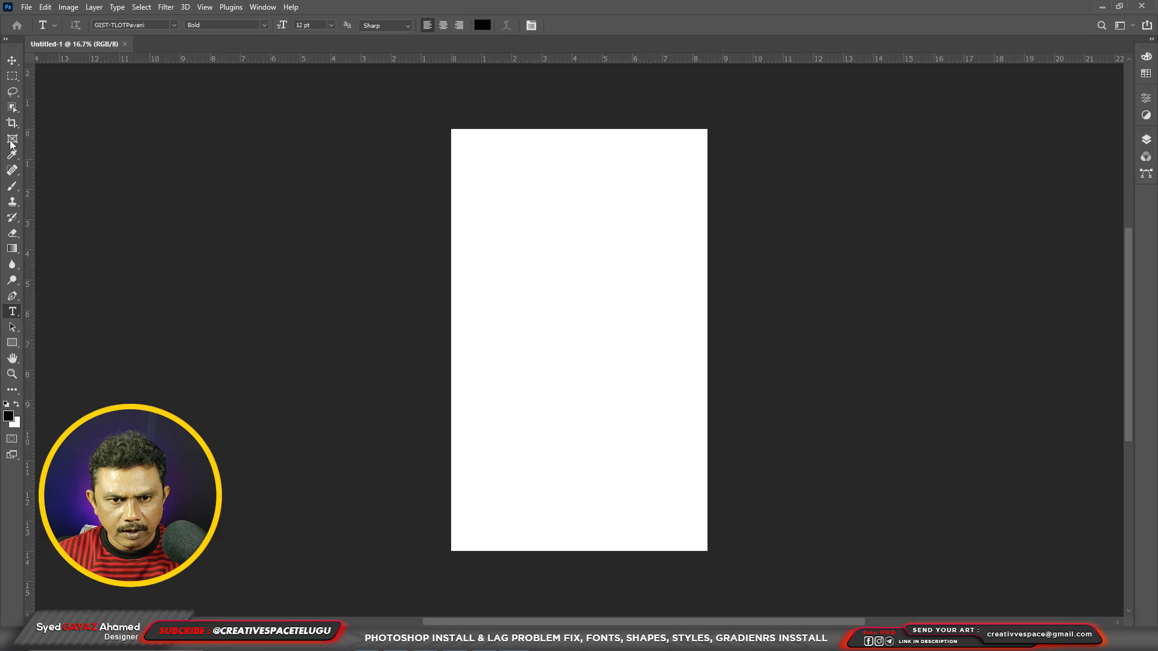
pyautogui.press('p')
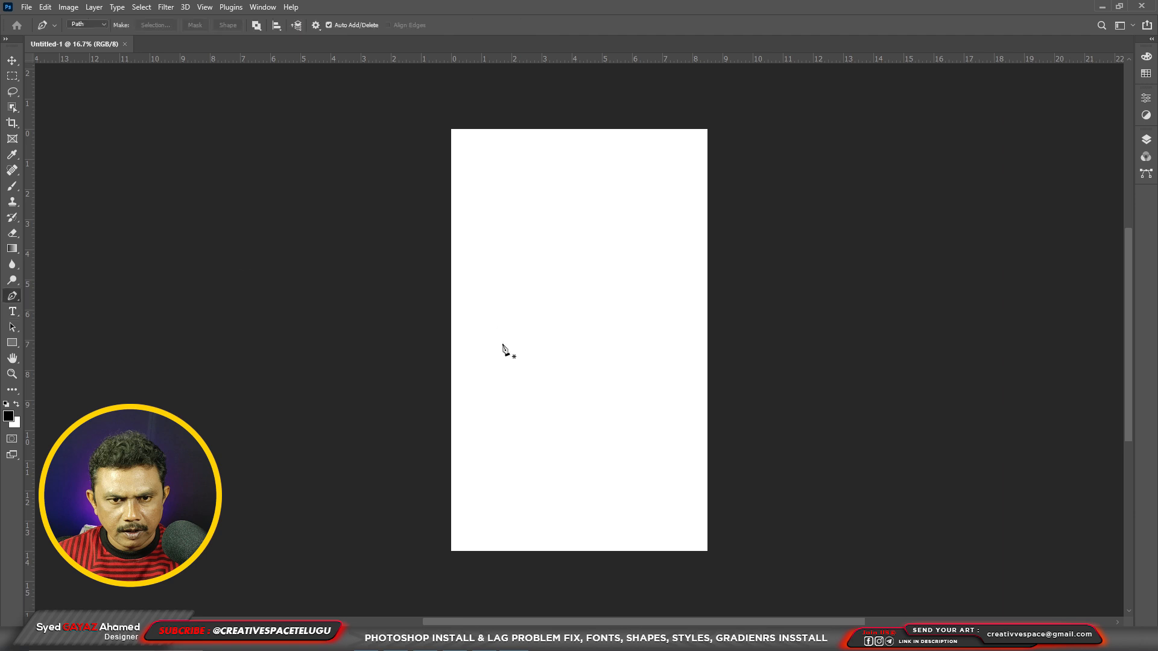
# Draw two separate curved test paths with the Pen tool across the middle of the blank page.
pyautogui.click(504, 342)
pyautogui.moveTo(582, 296); pyautogui.dragTo(654, 335)
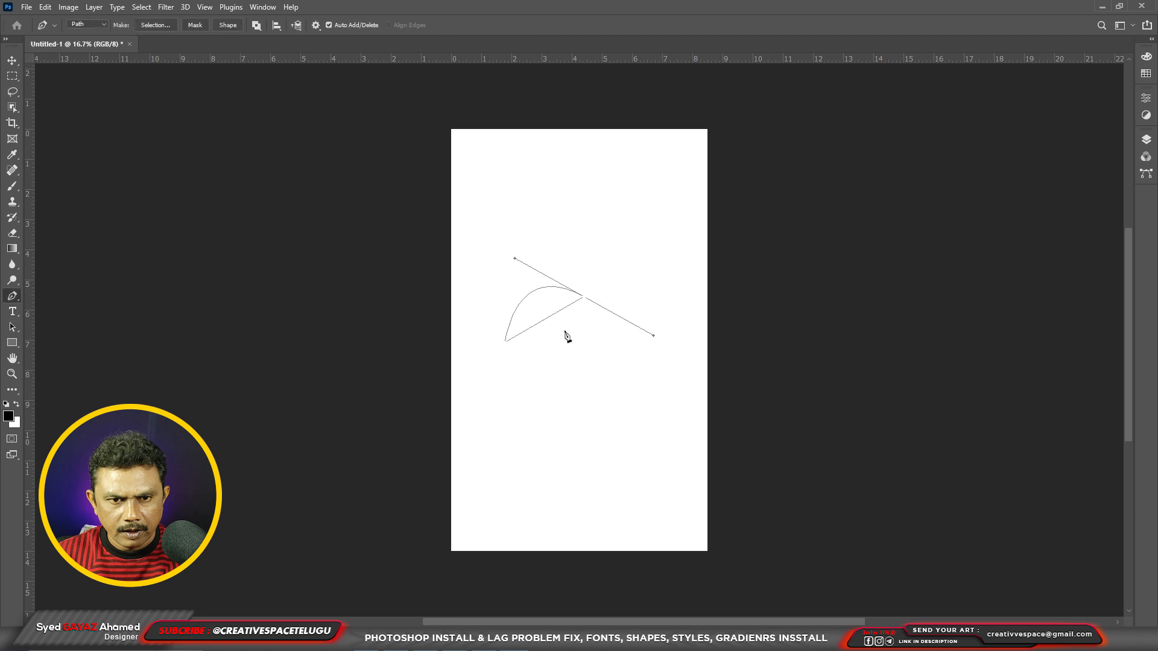
pyautogui.hotkey('ctrl', '+')
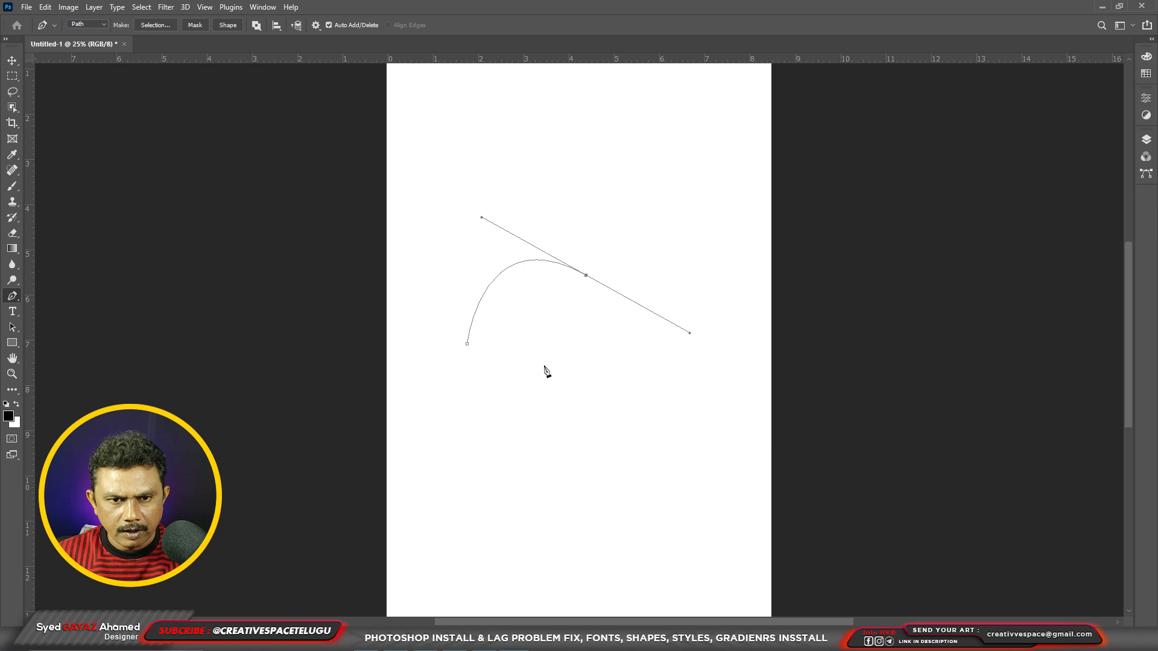
pyautogui.click(476, 377)
pyautogui.moveTo(625, 349); pyautogui.dragTo(695, 401)
# Check the Deactivate Native Canvas option in the Technology Previews preferences and close the dialog.
pyautogui.click(44, 8)
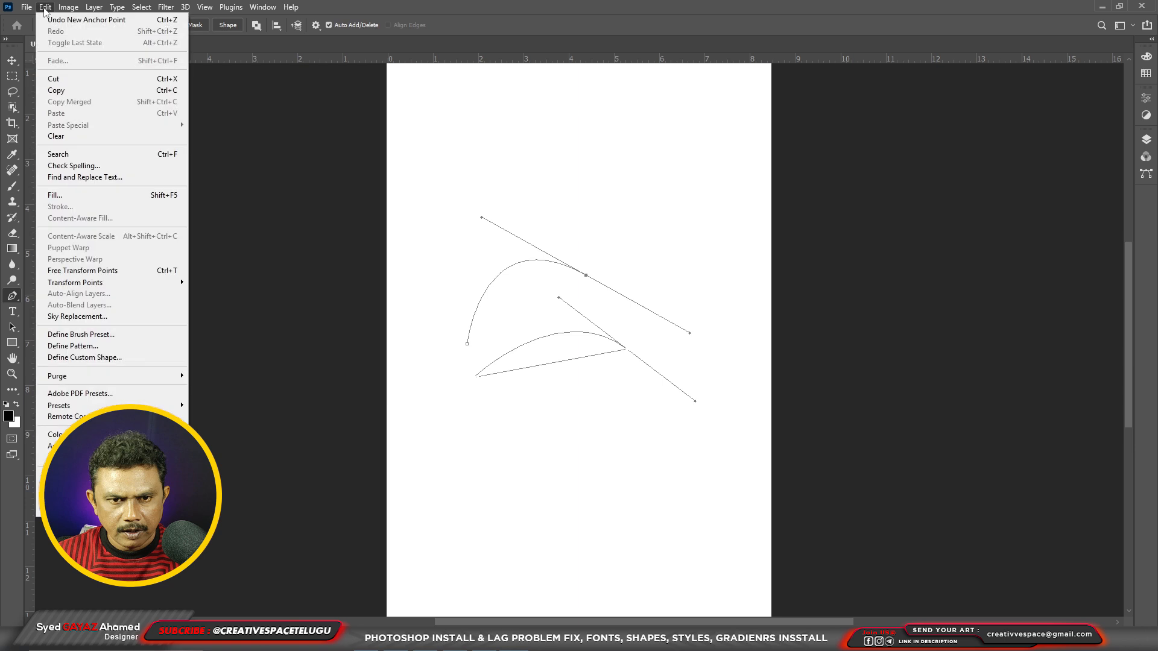
pyautogui.moveTo(40, 510)
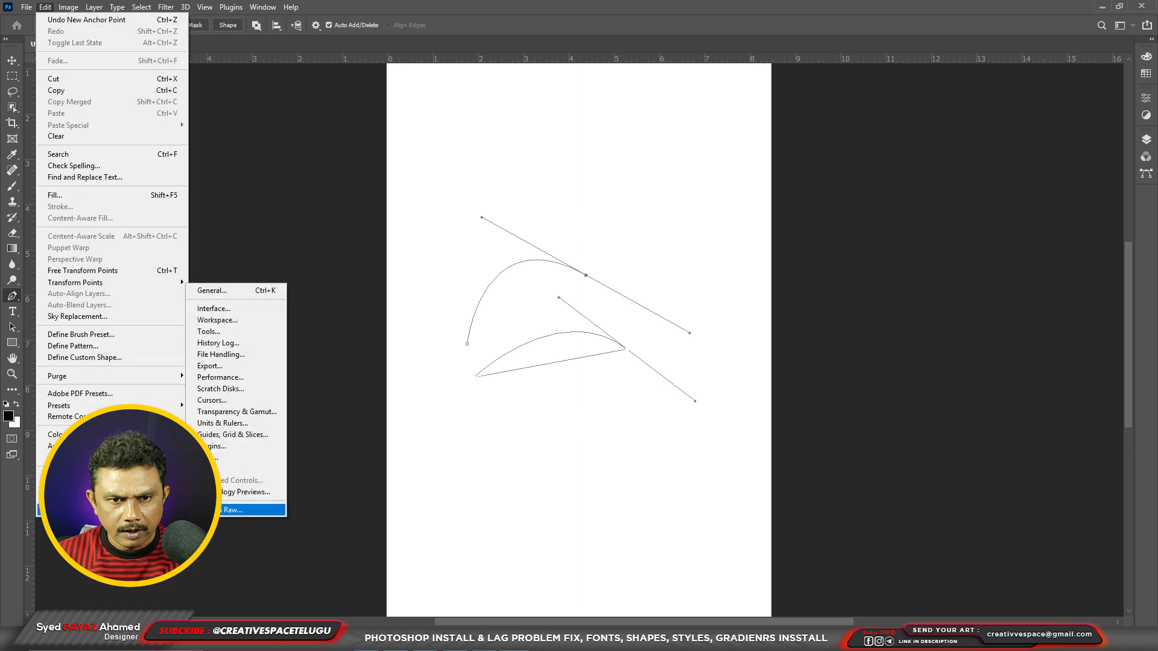
pyautogui.click(248, 492)
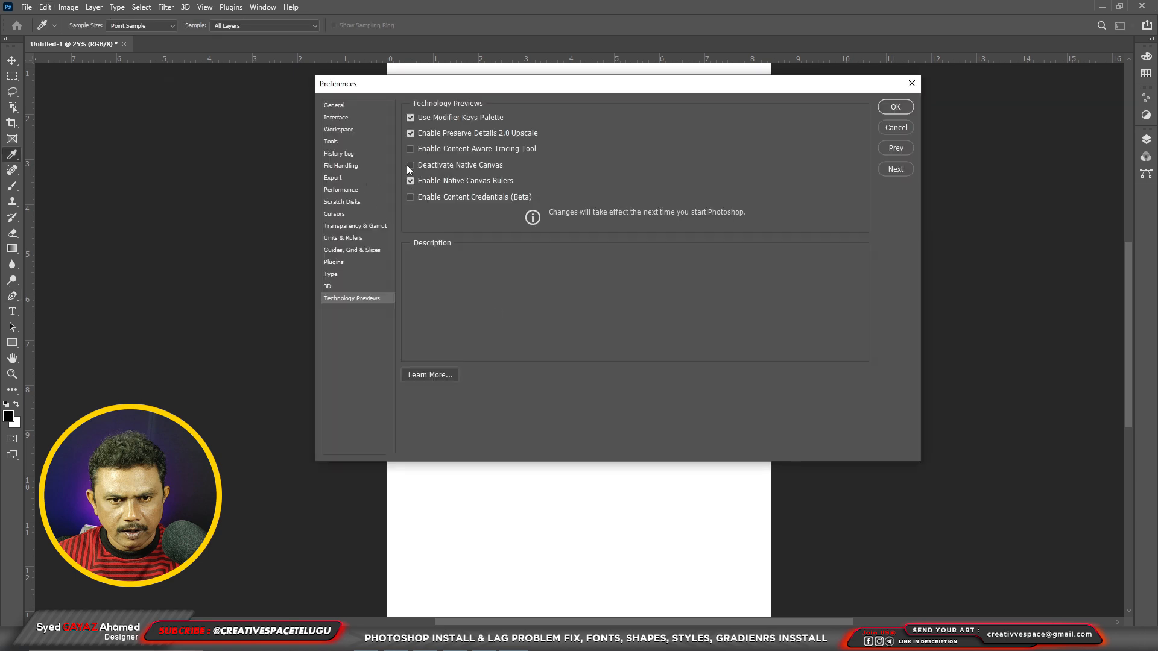
pyautogui.click(907, 110)
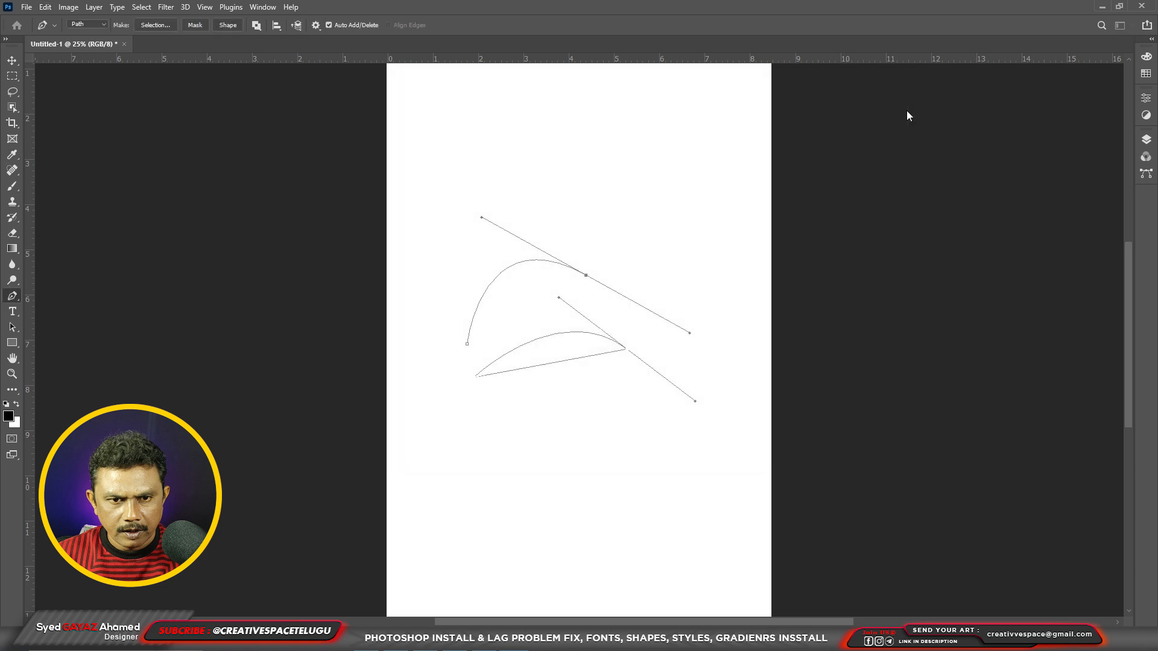
# Restart Adobe Photoshop 2022, discarding the unsaved test document.
pyautogui.click(1142, 6)
pyautogui.click(576, 238)
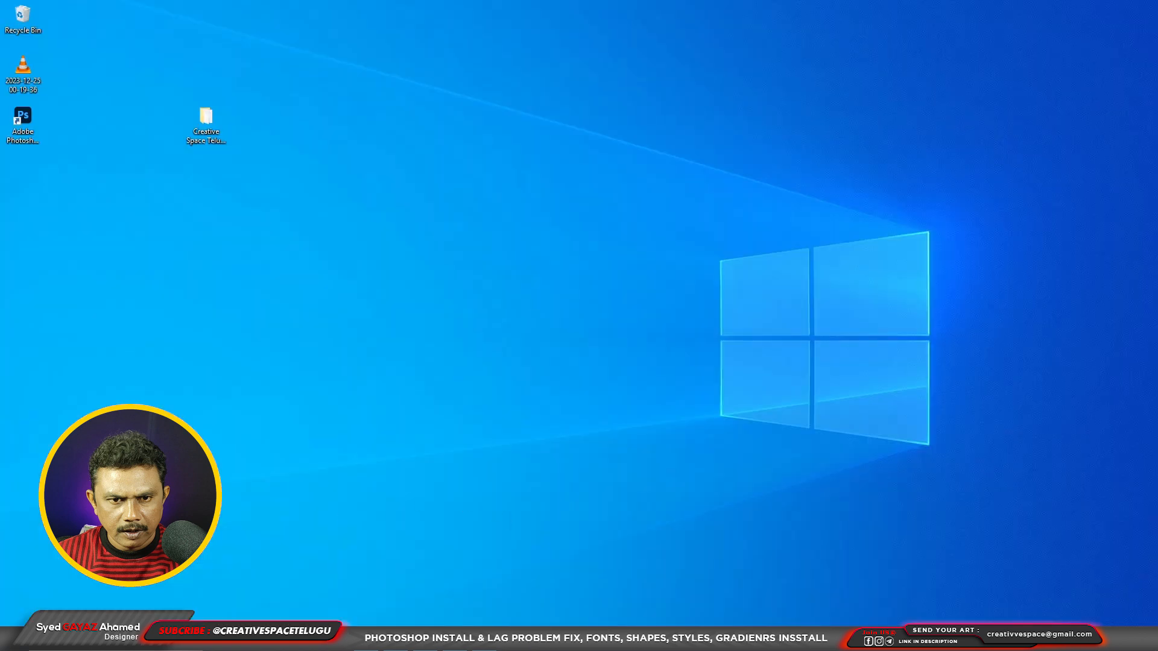
pyautogui.press('super')
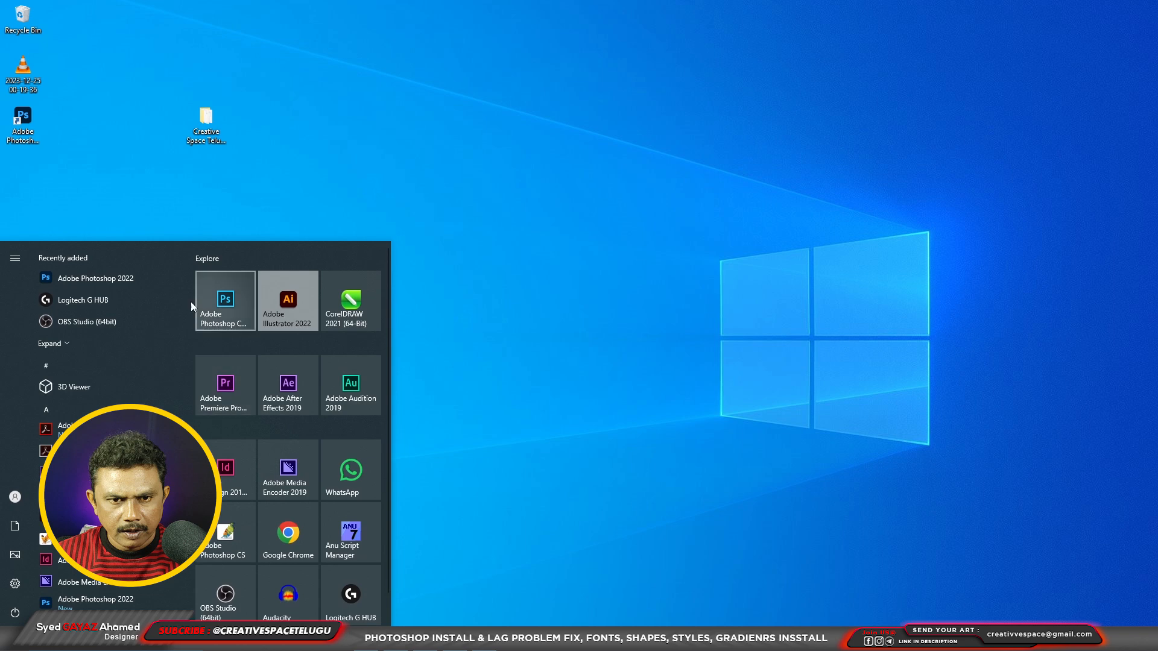
pyautogui.click(92, 276)
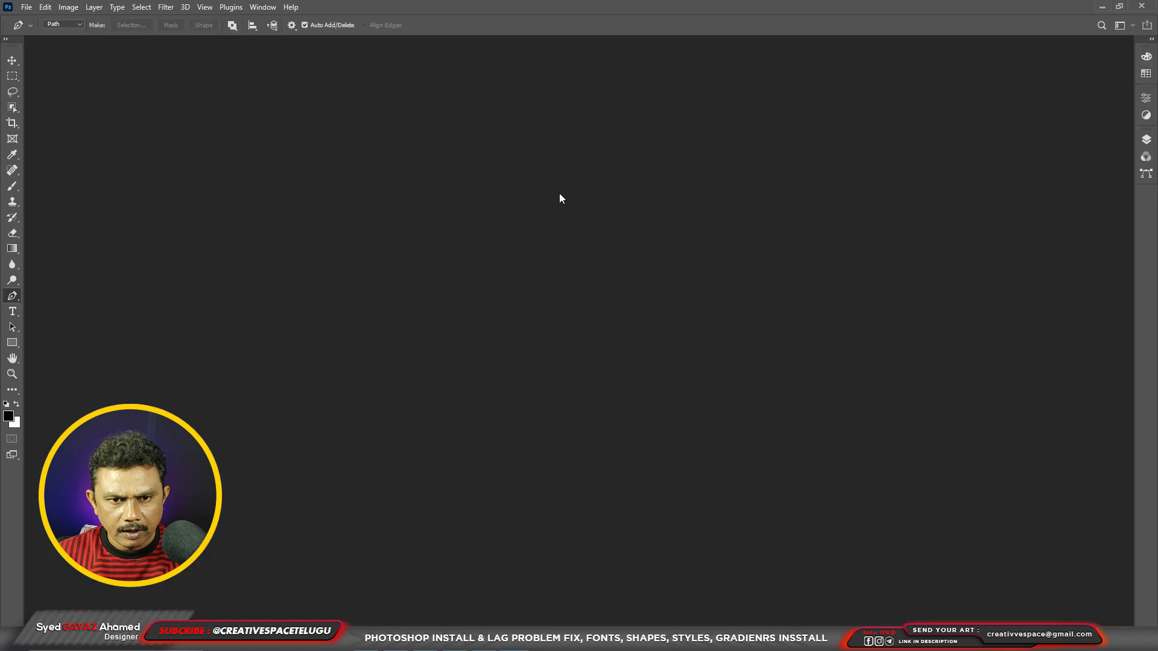
# Create a new document with the preselected portrait settings and draw a wavy three-point Pen path in its upper half.
pyautogui.hotkey('ctrl', 'n')
pyautogui.press('Return')
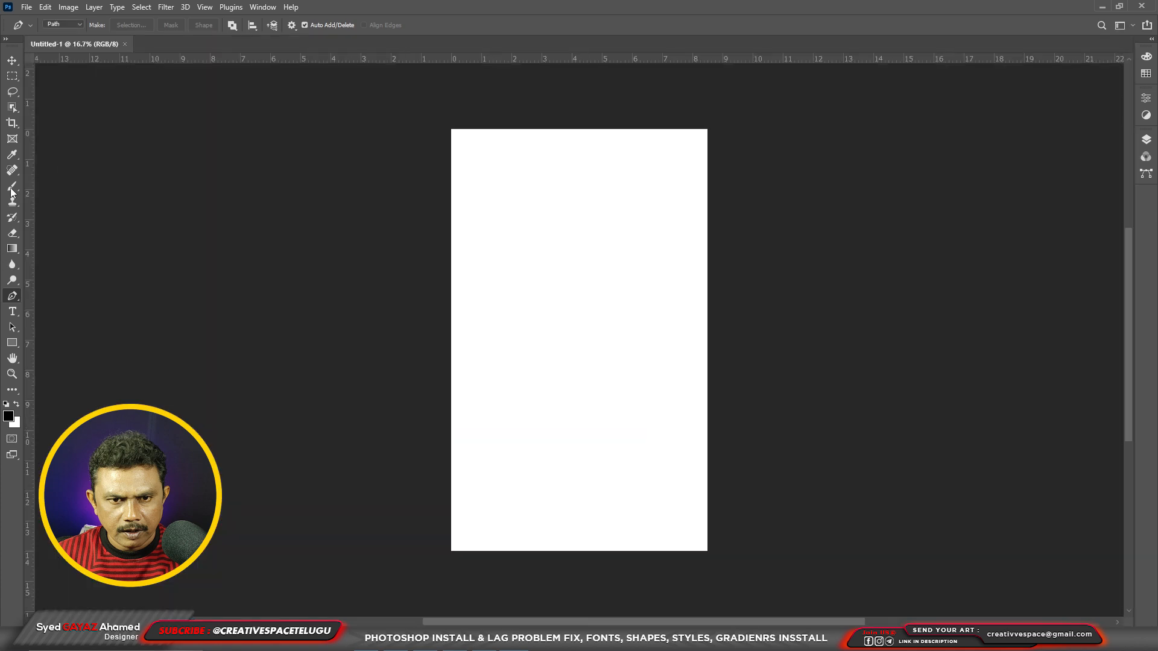
pyautogui.click(485, 306)
pyautogui.moveTo(583, 269); pyautogui.dragTo(635, 306)
pyautogui.moveTo(658, 207); pyautogui.dragTo(696, 242)
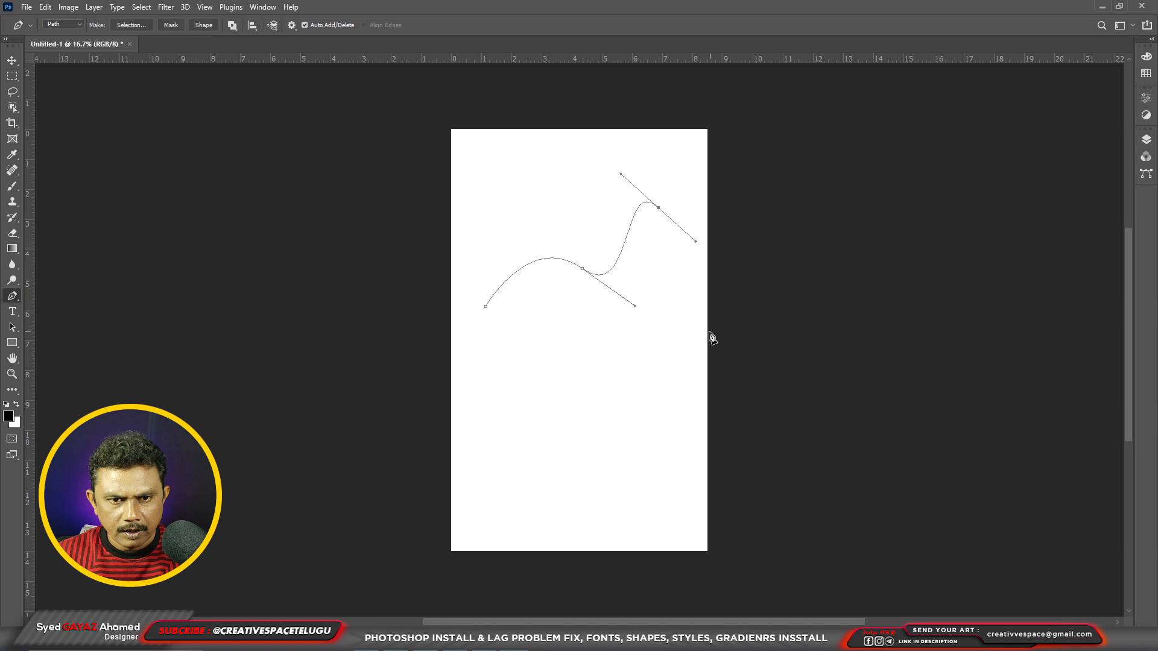
# Review the Technology Previews preferences again after the restart.
pyautogui.click(68, 8)
pyautogui.moveTo(107, 266)
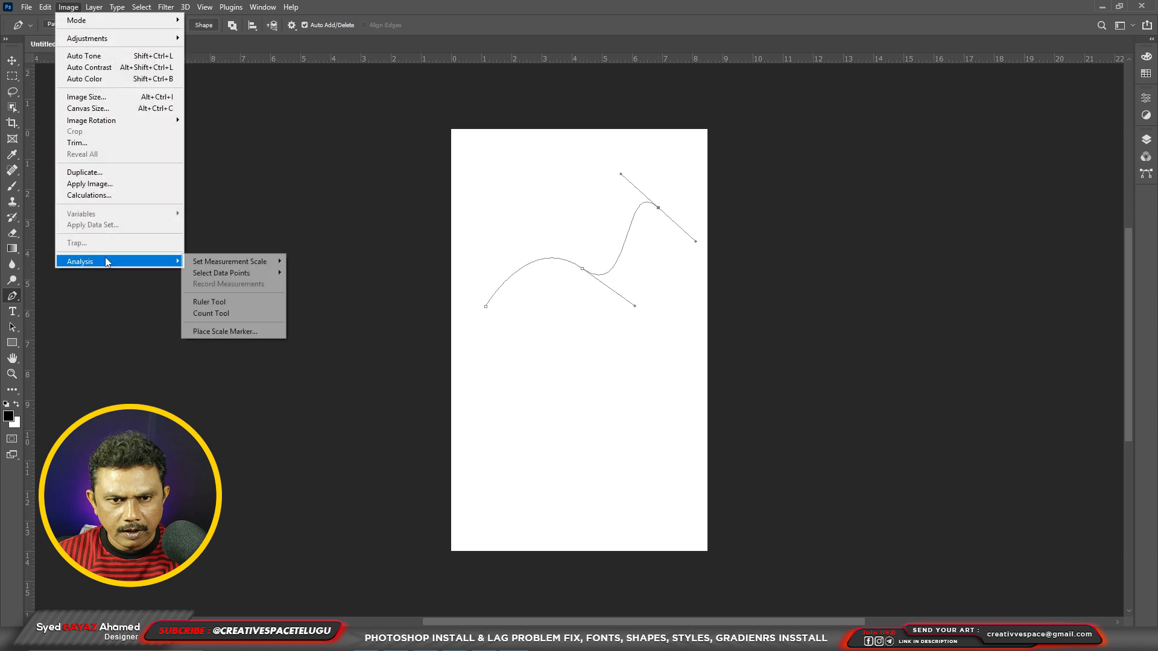
pyautogui.click(46, 7)
pyautogui.moveTo(54, 509)
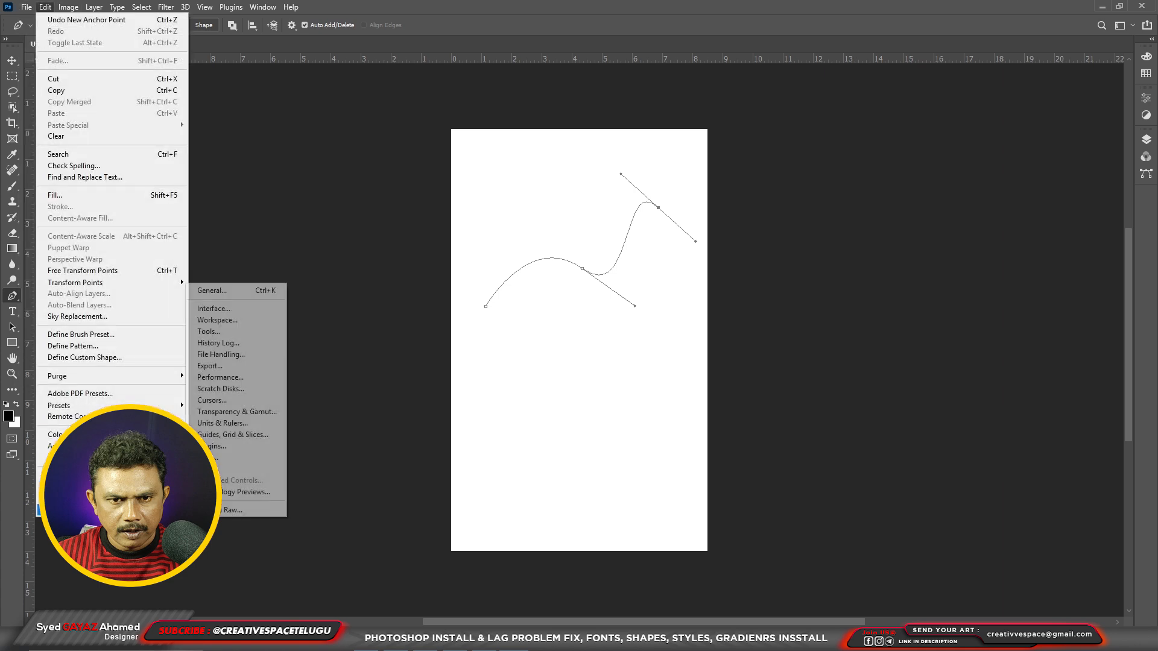
pyautogui.click(238, 493)
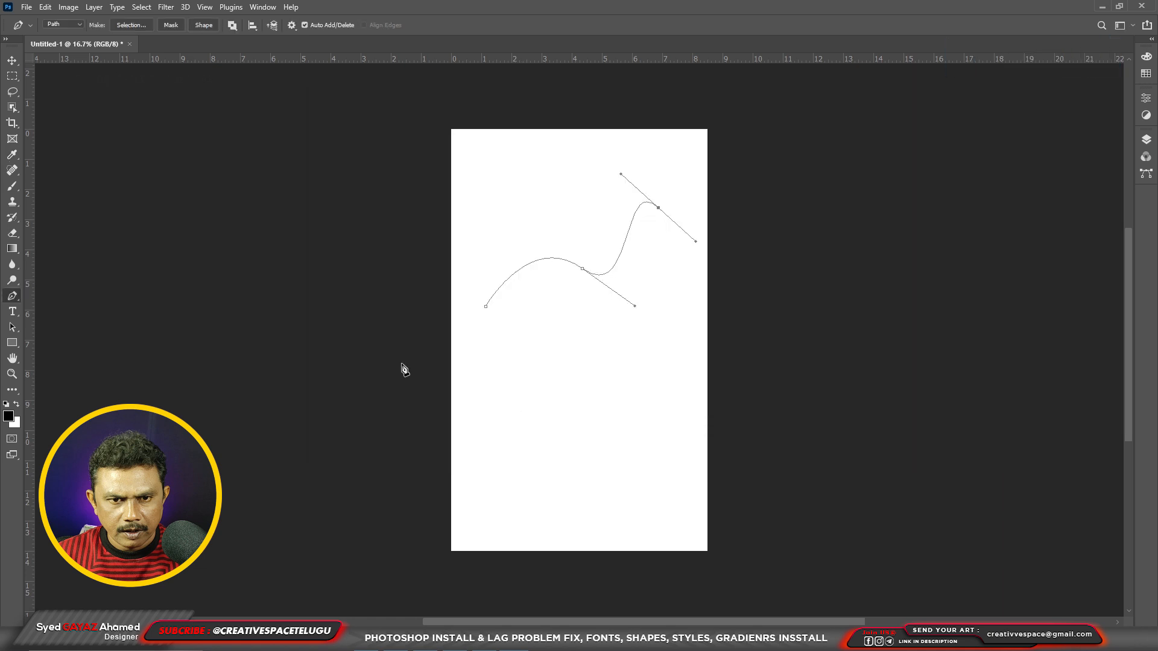
# Close the untitled test document without saving and minimize Photoshop to the desktop.
pyautogui.click(131, 44)
pyautogui.click(574, 308)
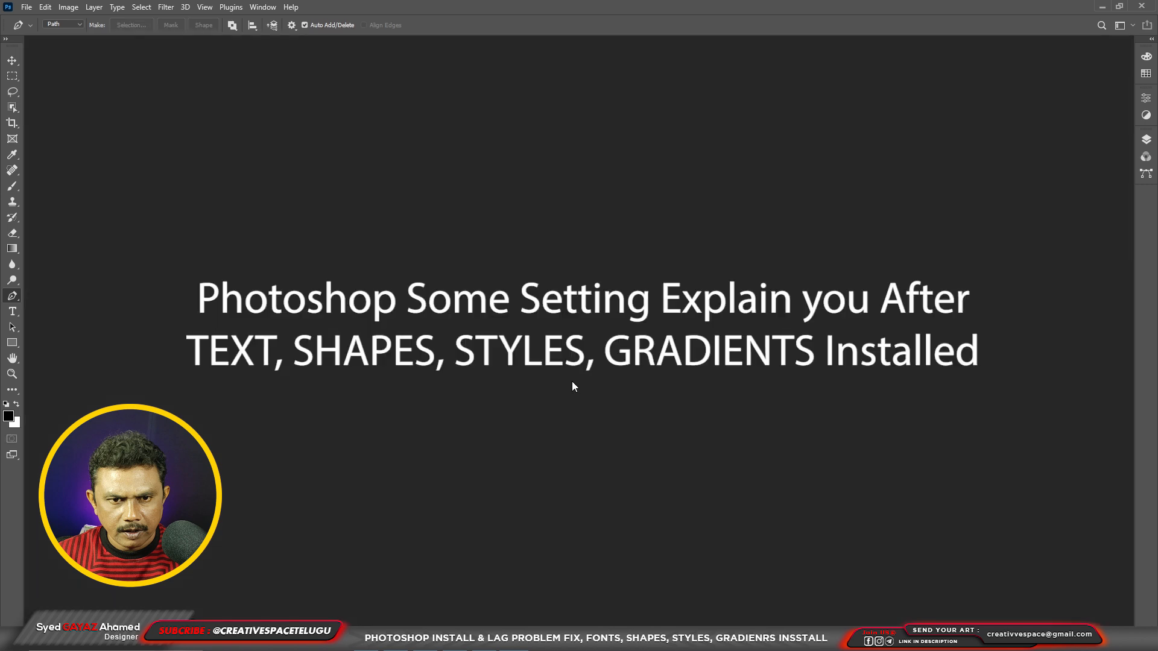
pyautogui.click(1105, 8)
# Open the Complementry_ Fonts_BG_Styles_Shapes_All Gradients folder inside the desktop's Creative Space Telugu folder and maximize the window.
pyautogui.doubleClick(206, 120)
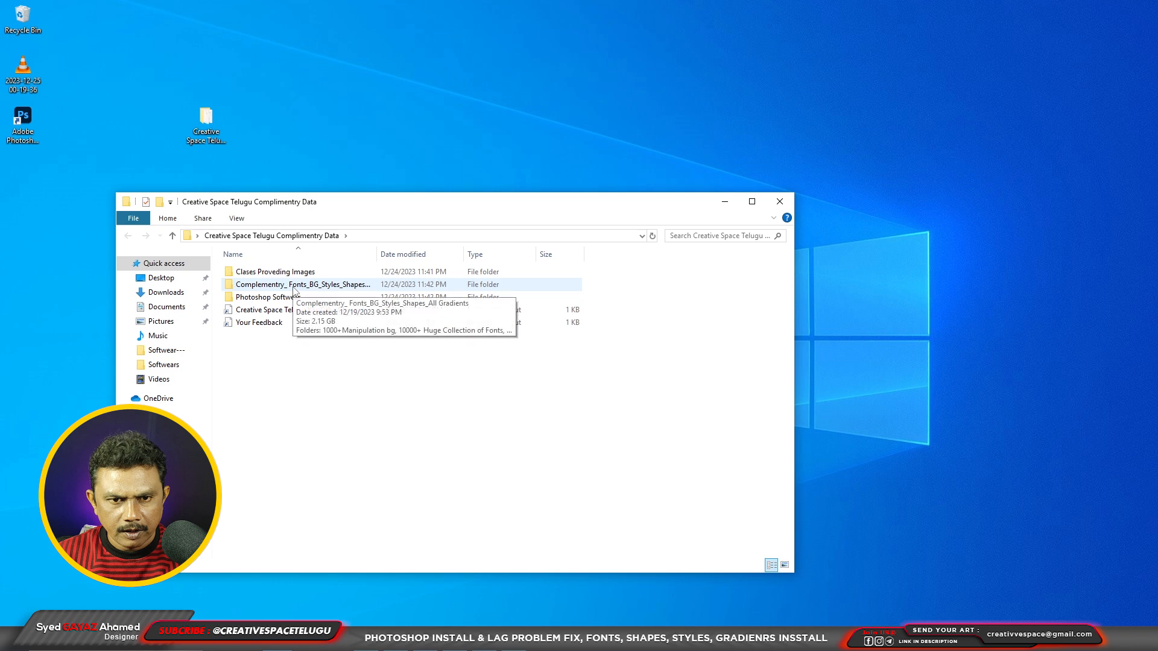
pyautogui.doubleClick(294, 284)
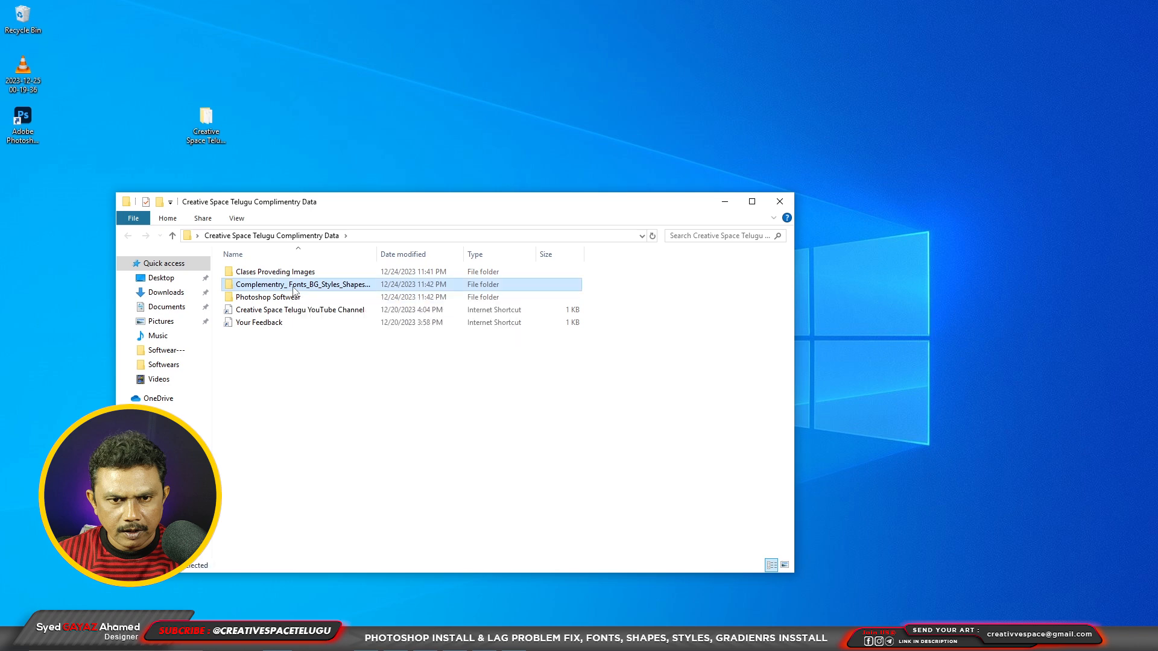
pyautogui.doubleClick(318, 205)
pyautogui.rightClick(184, 198)
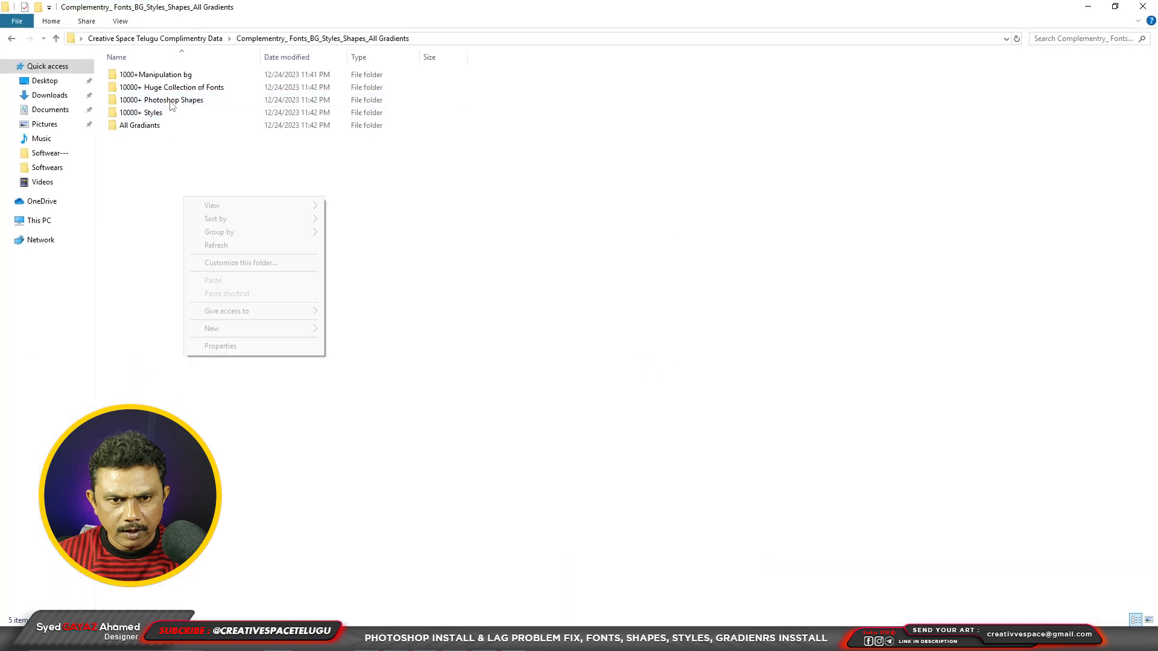
pyautogui.click(171, 141)
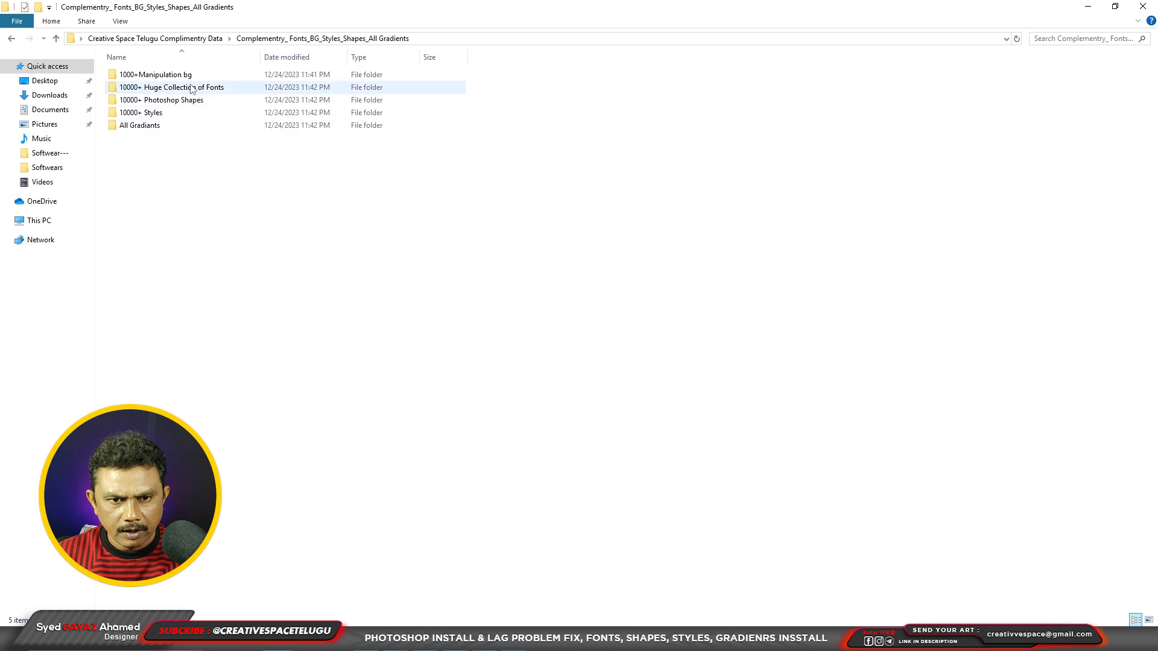
# Install all Bodoni fonts from New folder in 10000+ Huge Collection of Fonts for all users.
pyautogui.click(214, 91)
pyautogui.doubleClick(214, 92)
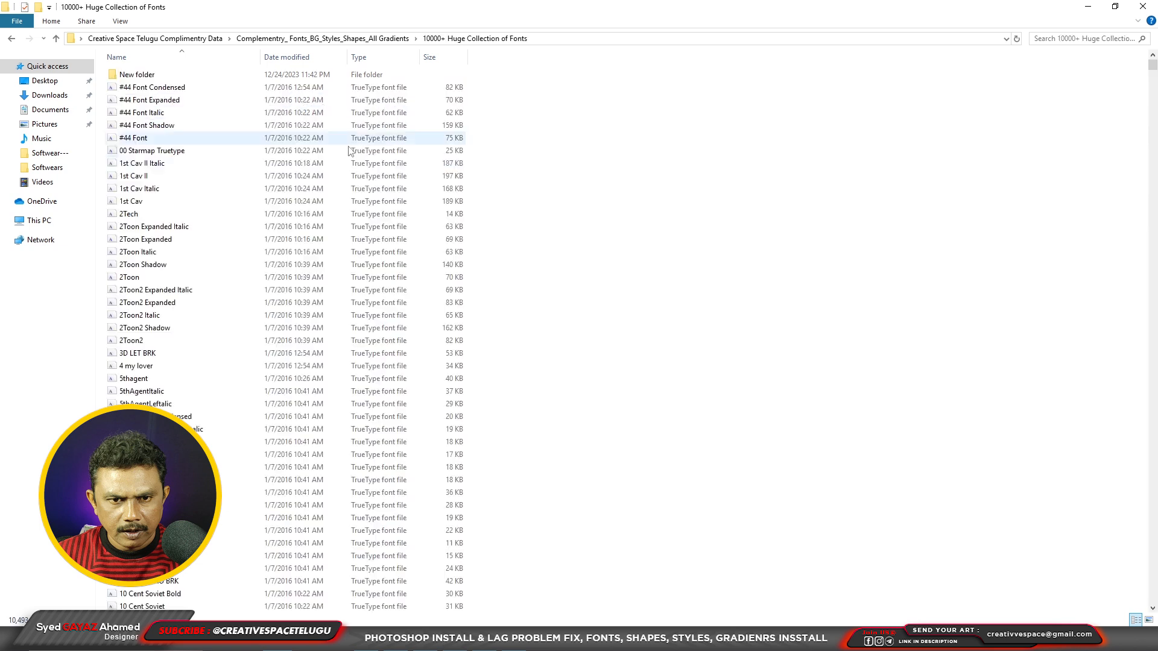
pyautogui.doubleClick(169, 75)
pyautogui.moveTo(201, 431); pyautogui.dragTo(143, 77)
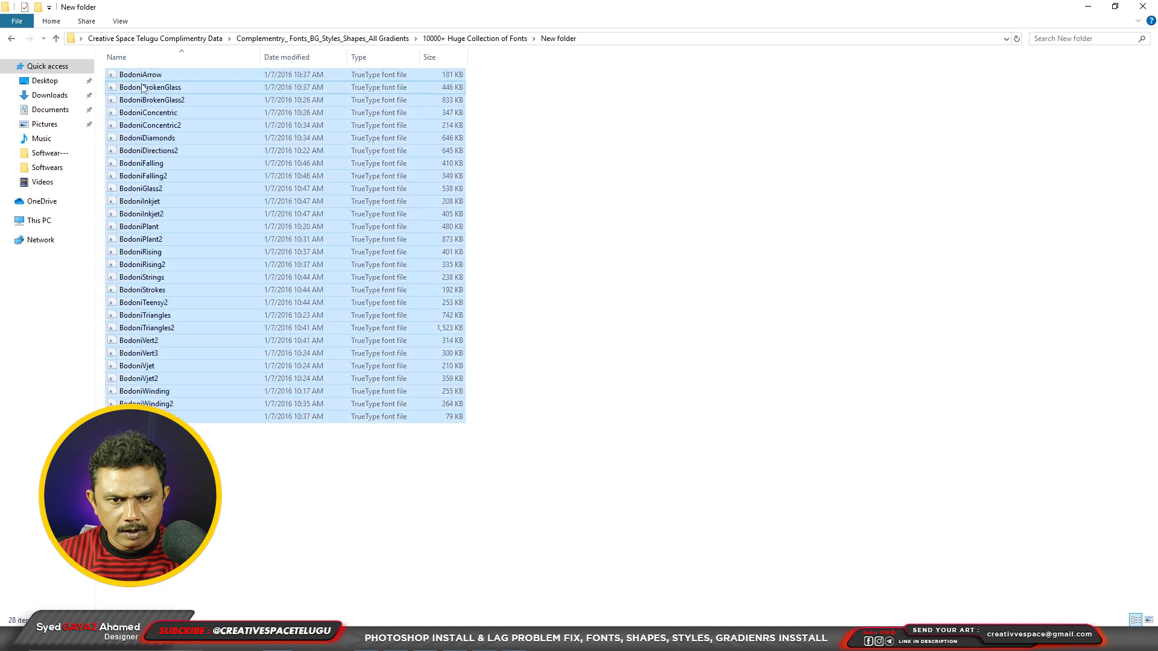
pyautogui.rightClick(143, 86)
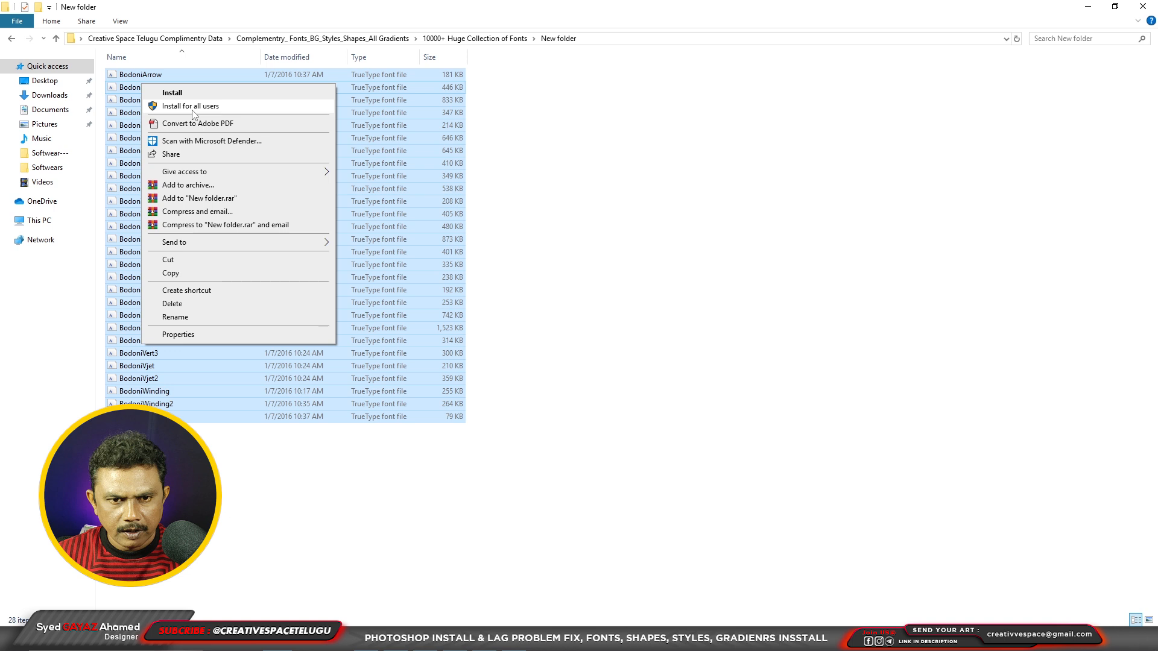
pyautogui.click(193, 111)
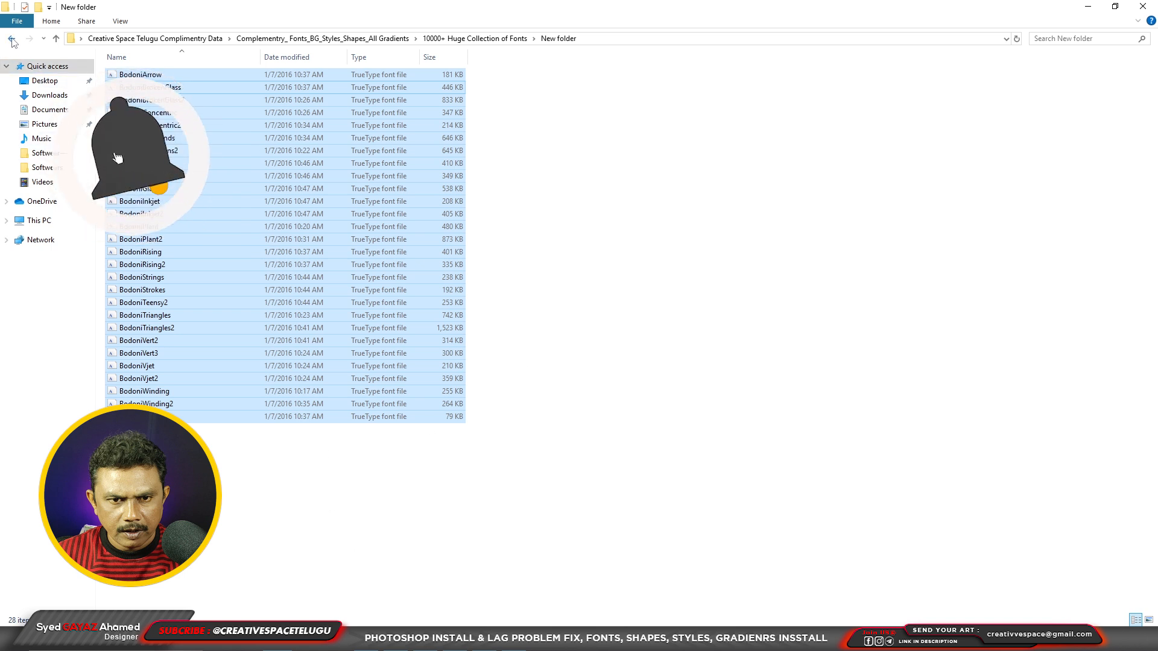
# Return to the 10000+ Huge Collection of Fonts folder and look at the install options for the 1st Cav Italic font.
pyautogui.press('BackSpace')
pyautogui.rightClick(160, 192)
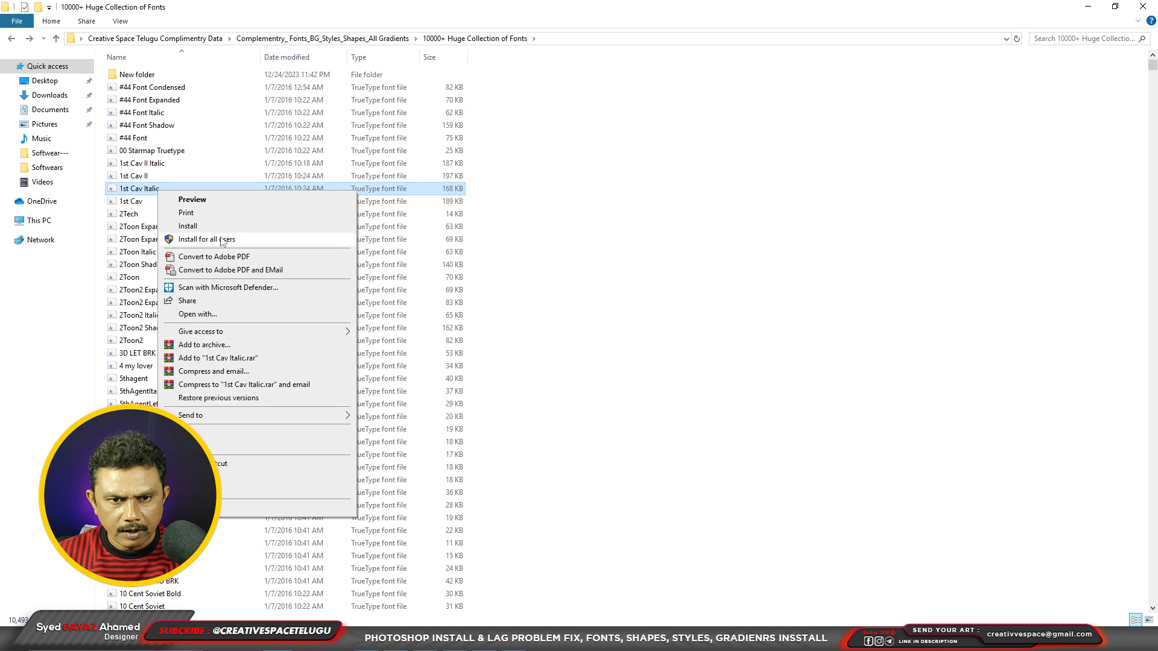
pyautogui.click(793, 241)
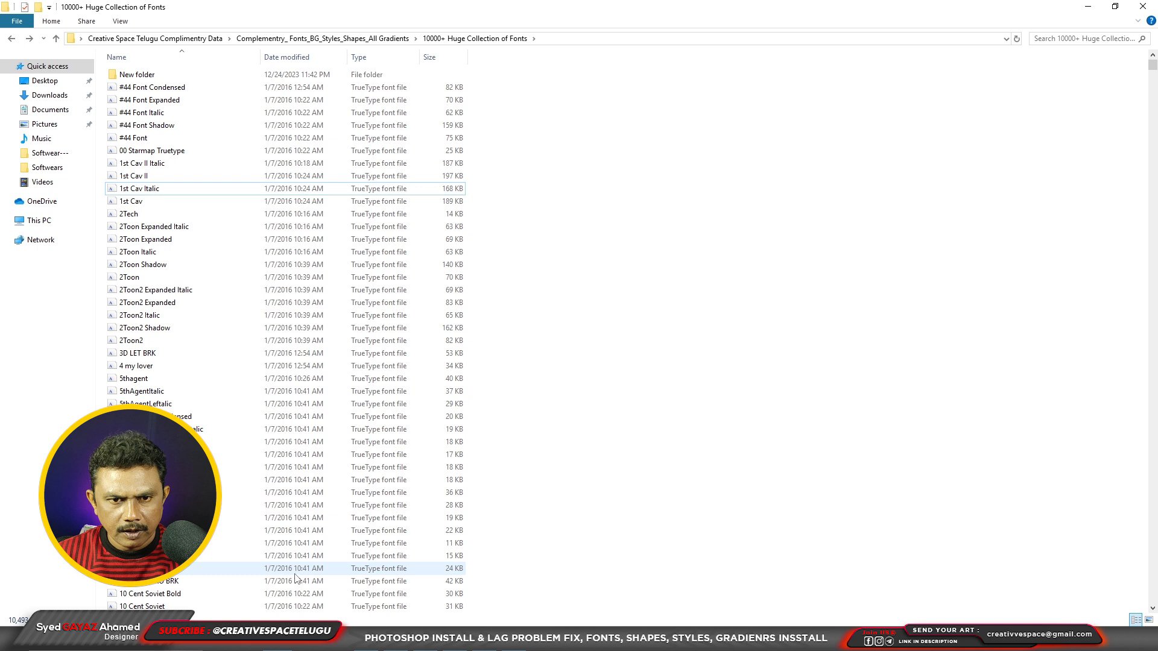
# Open the Windows Fonts folder with the Run command "fonts" and place its window beside the font file list.
pyautogui.press('super+r')
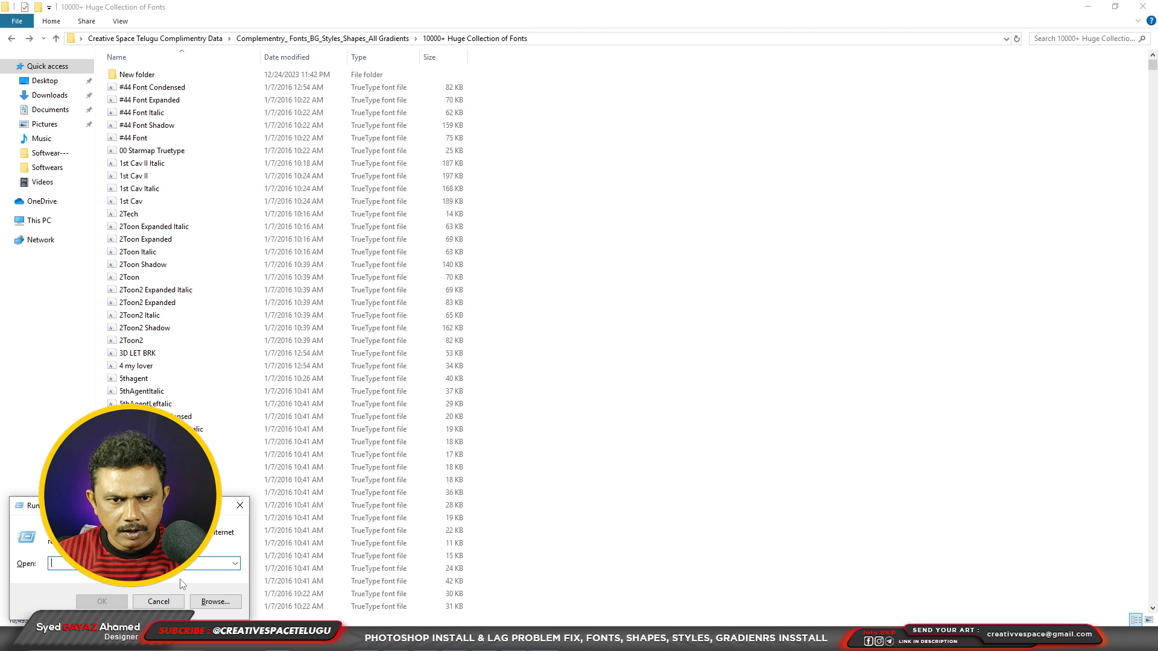
pyautogui.write('fonts')
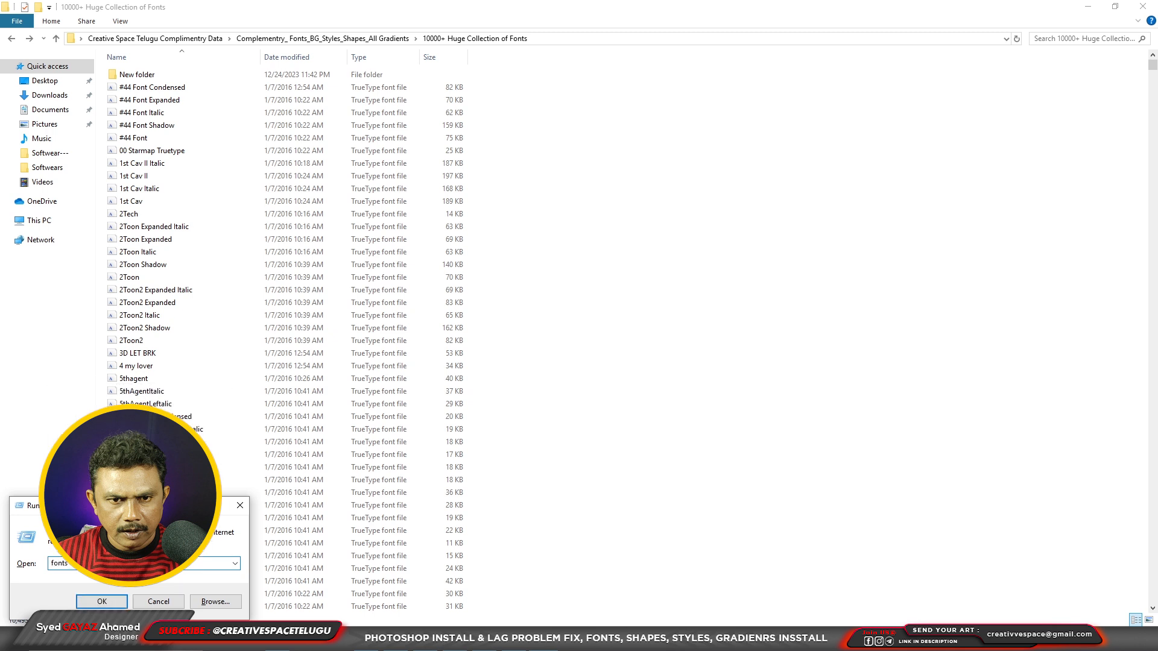
pyautogui.press('Return')
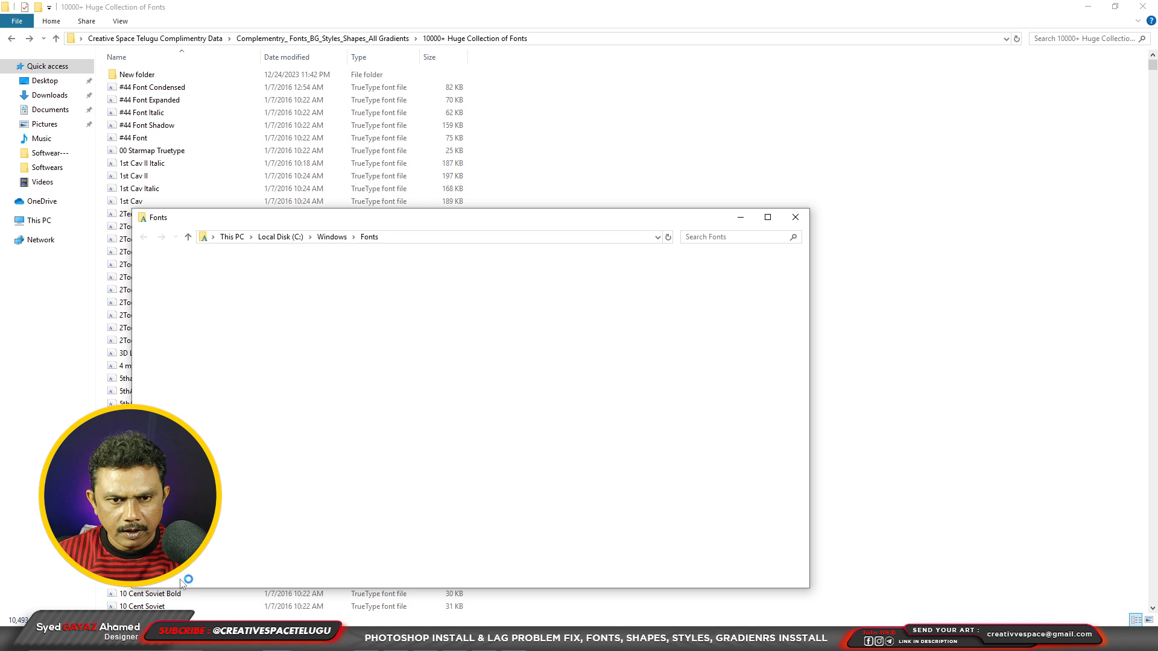
pyautogui.moveTo(379, 217); pyautogui.dragTo(608, 154)
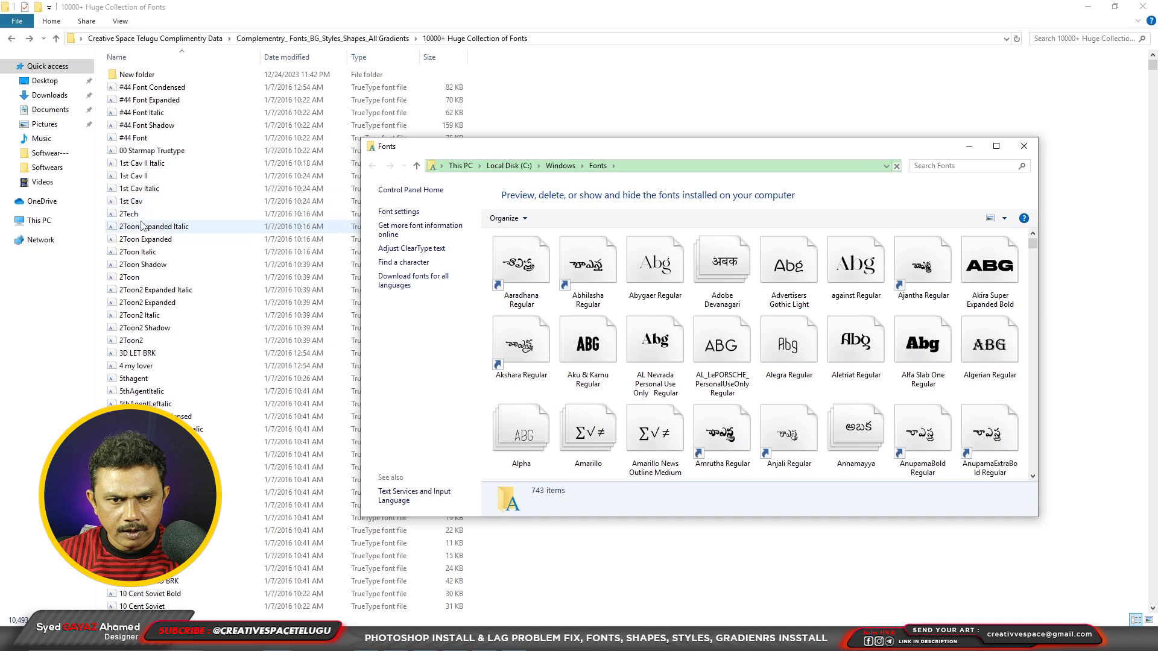
# Install the A Charming Font Superexpanded file from the collection by copying it into the Windows Fonts folder.
pyautogui.scroll(-3, 229, 482)
pyautogui.scroll(-4, 181, 481)
pyautogui.click(181, 517)
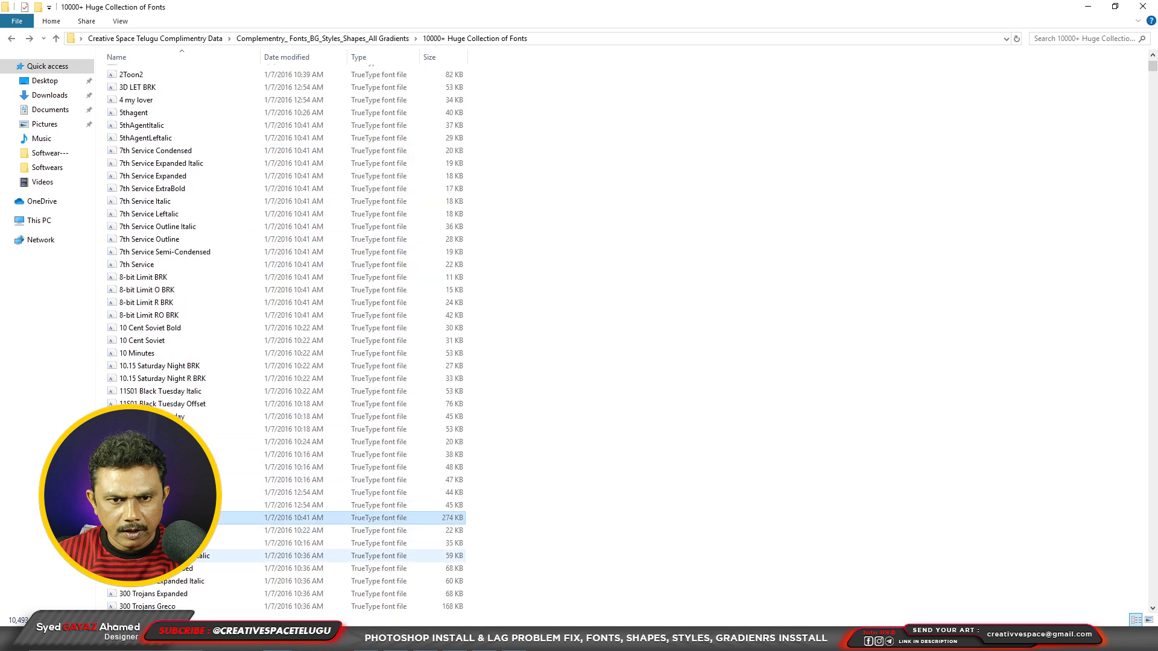
pyautogui.scroll(-6, 181, 543)
pyautogui.scroll(-5, 181, 543)
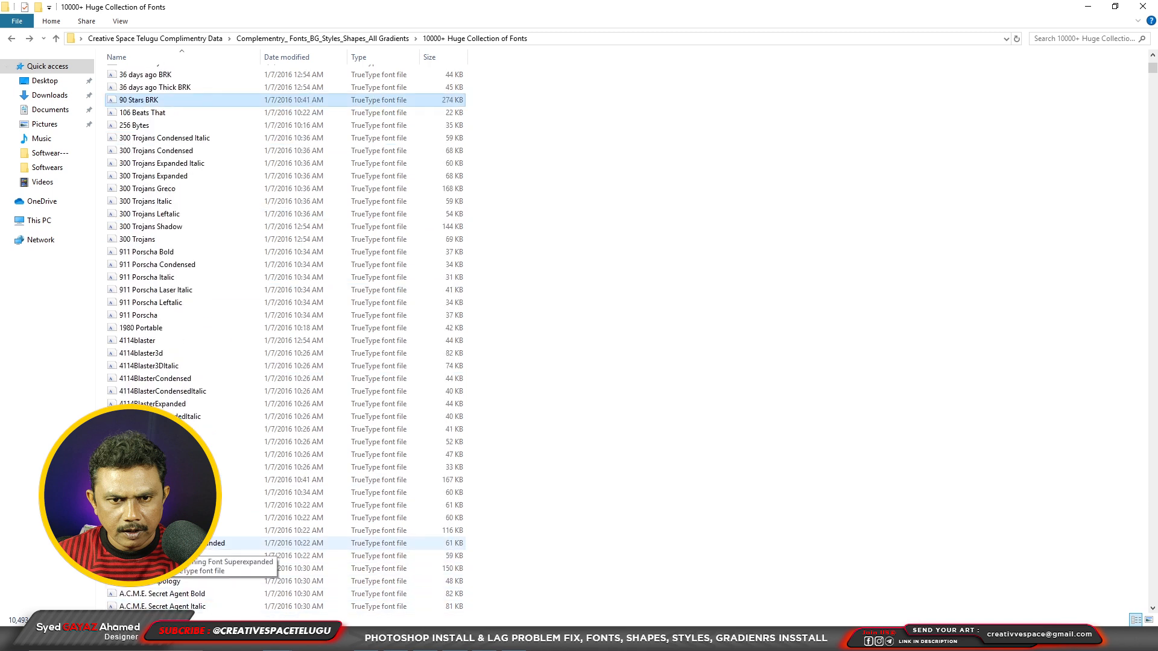
pyautogui.click(181, 544)
pyautogui.moveTo(181, 544); pyautogui.dragTo(734, 307)
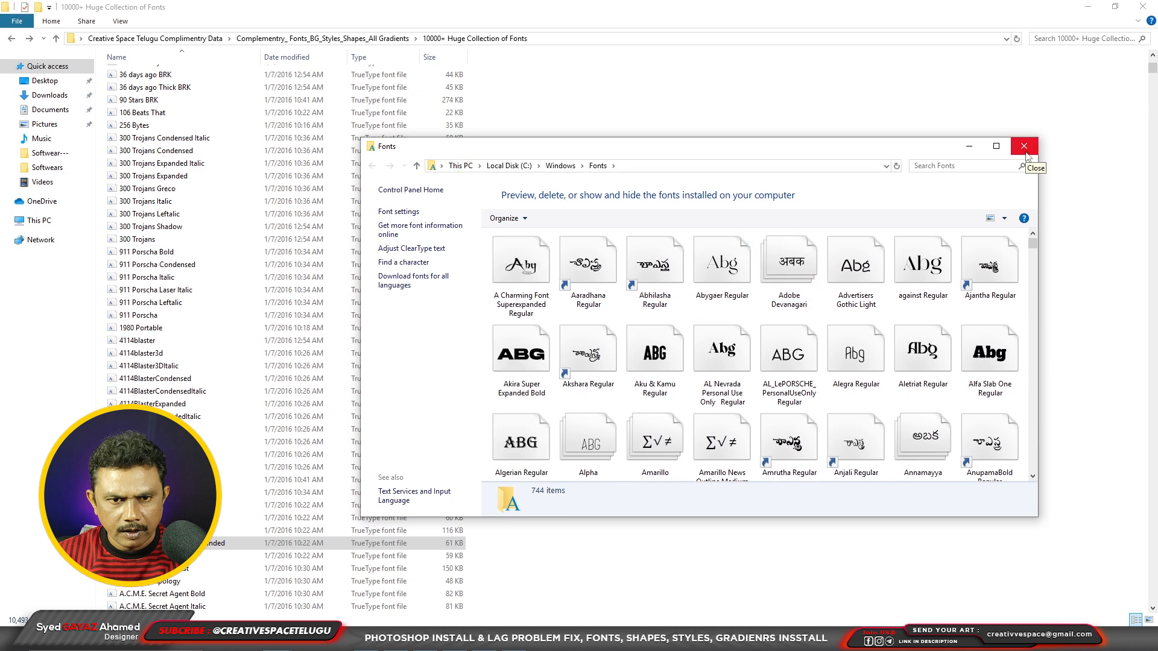
# Restore the Photoshop window to a smaller size and open the 10000+ Photoshop Shapes folder in File Explorer.
pyautogui.click(56, 38)
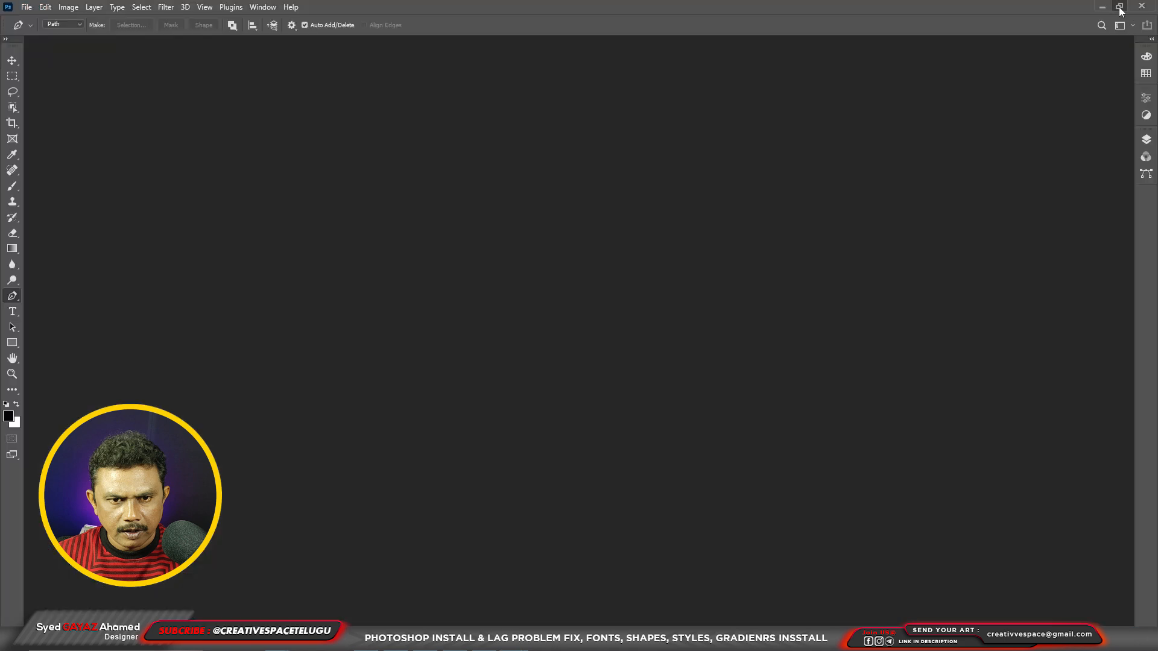
pyautogui.click(1119, 6)
pyautogui.moveTo(631, 107); pyautogui.dragTo(632, 46)
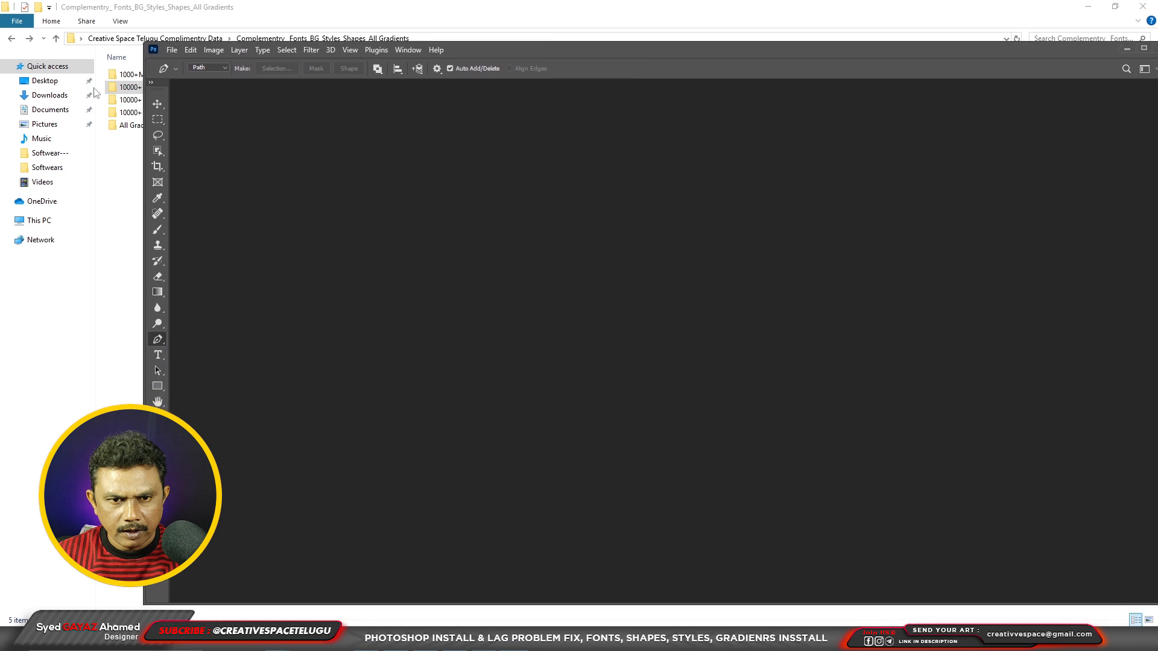
pyautogui.click(126, 90)
pyautogui.doubleClick(167, 99)
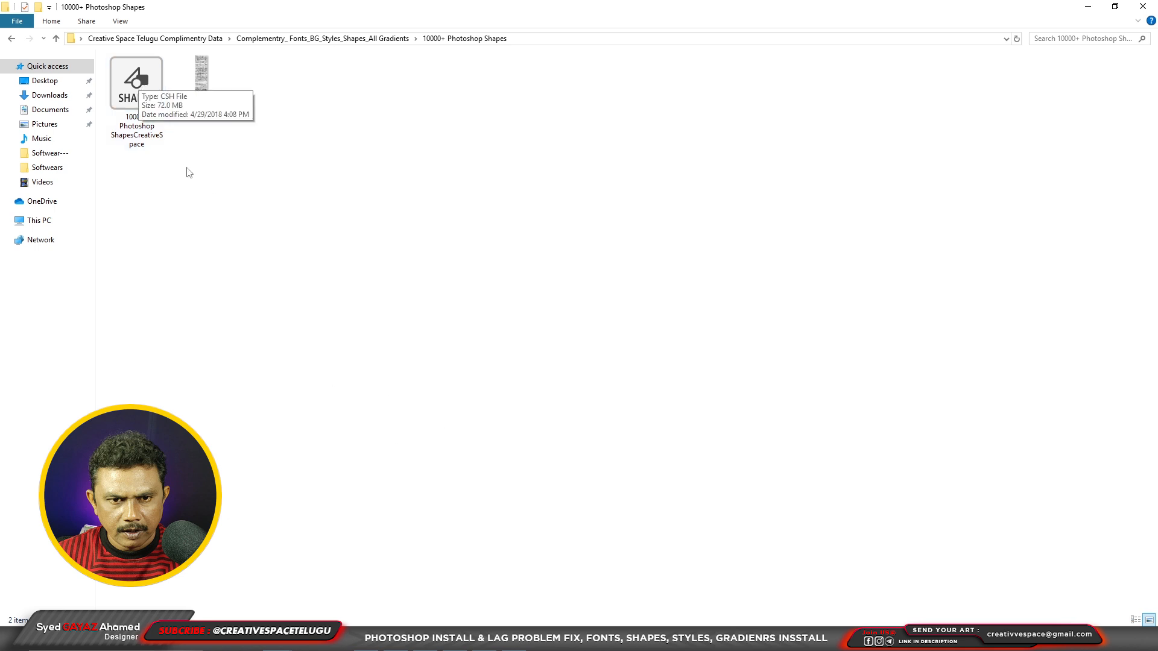
# Load the 10000+ Photoshop ShapesCreativeSpace file from File Explorer into Photoshop.
pyautogui.hotkey('alt', 'Tab')
pyautogui.moveTo(126, 83); pyautogui.dragTo(649, 68)
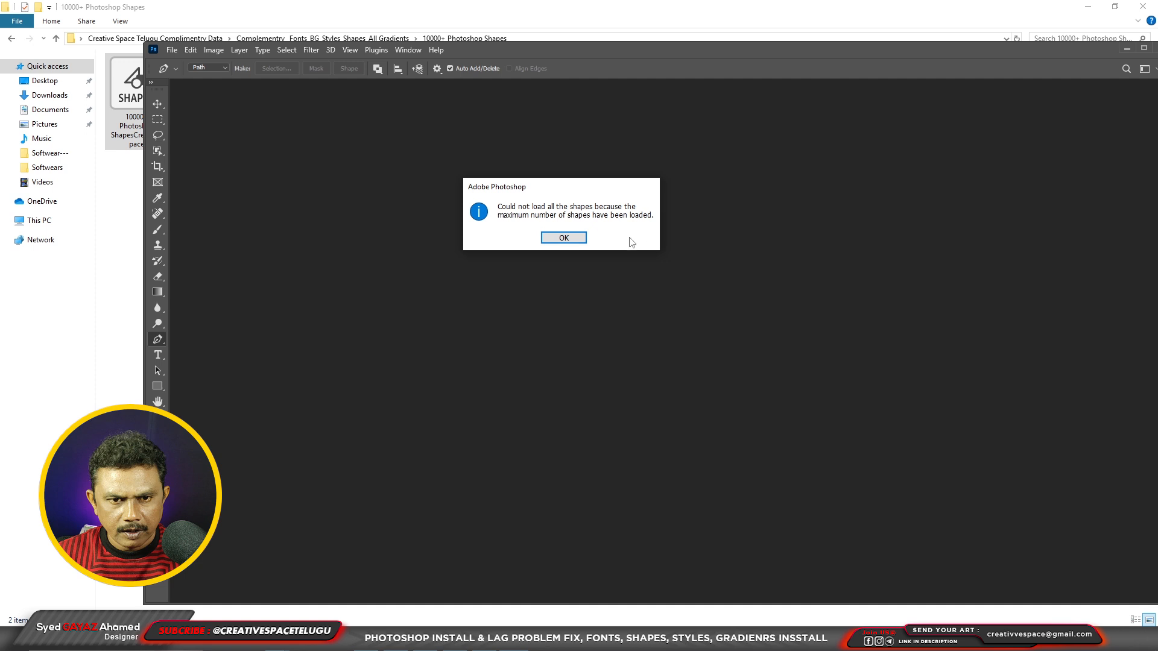
pyautogui.click(564, 239)
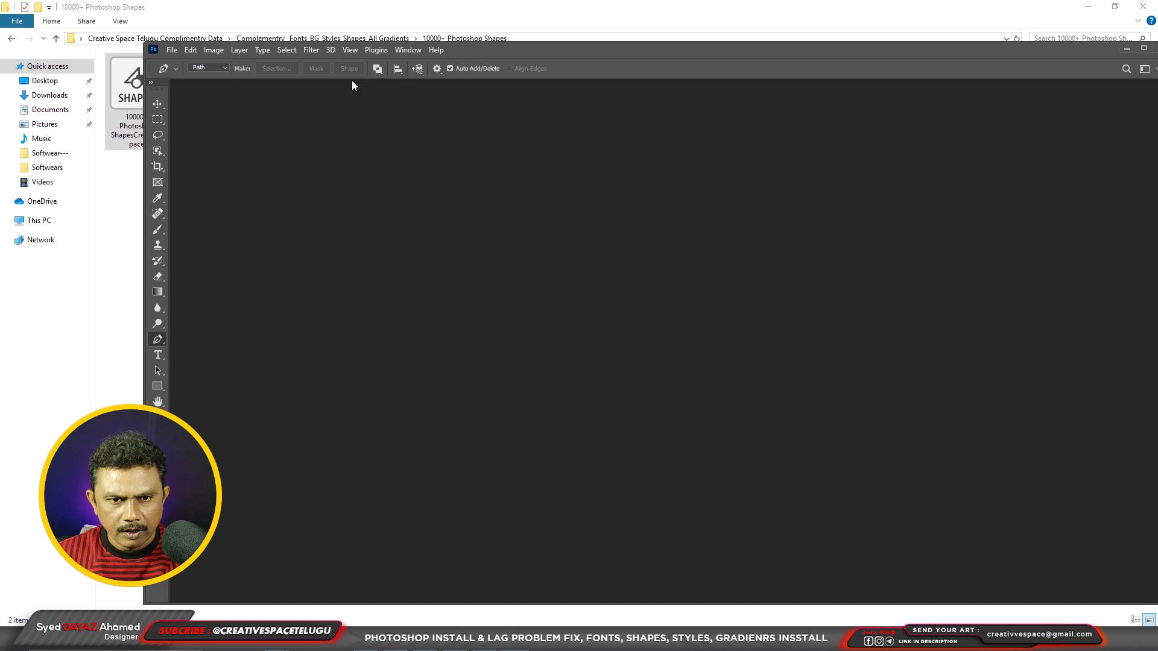
# Create an 8.5 x 14 in Legal document at 300 ppi and list the loaded shape groups for the Custom Shape tool in an enlarged picker.
pyautogui.hotkey('ctrl', 'n')
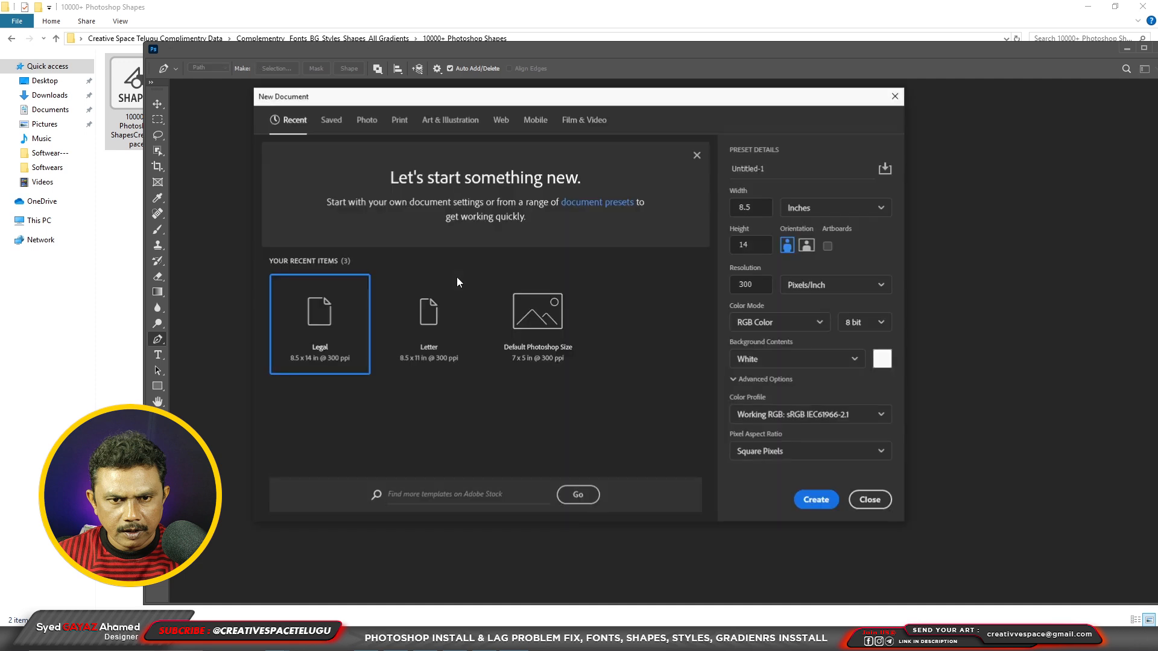
pyautogui.press('Return')
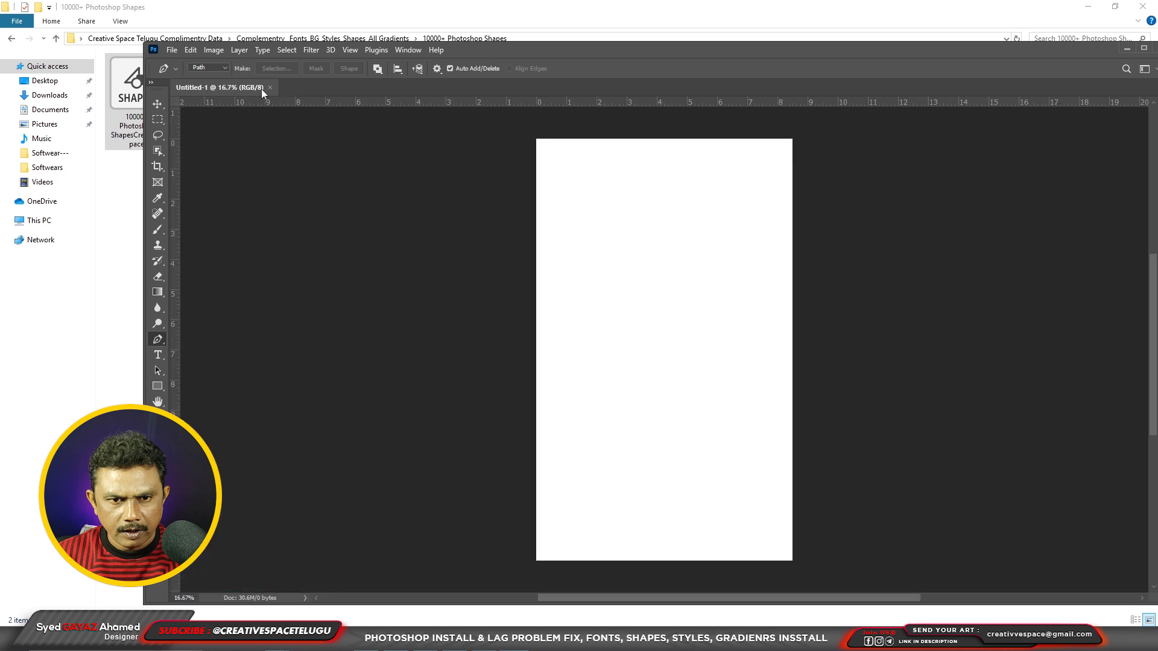
pyautogui.click(162, 393)
pyautogui.click(229, 449)
pyautogui.click(610, 70)
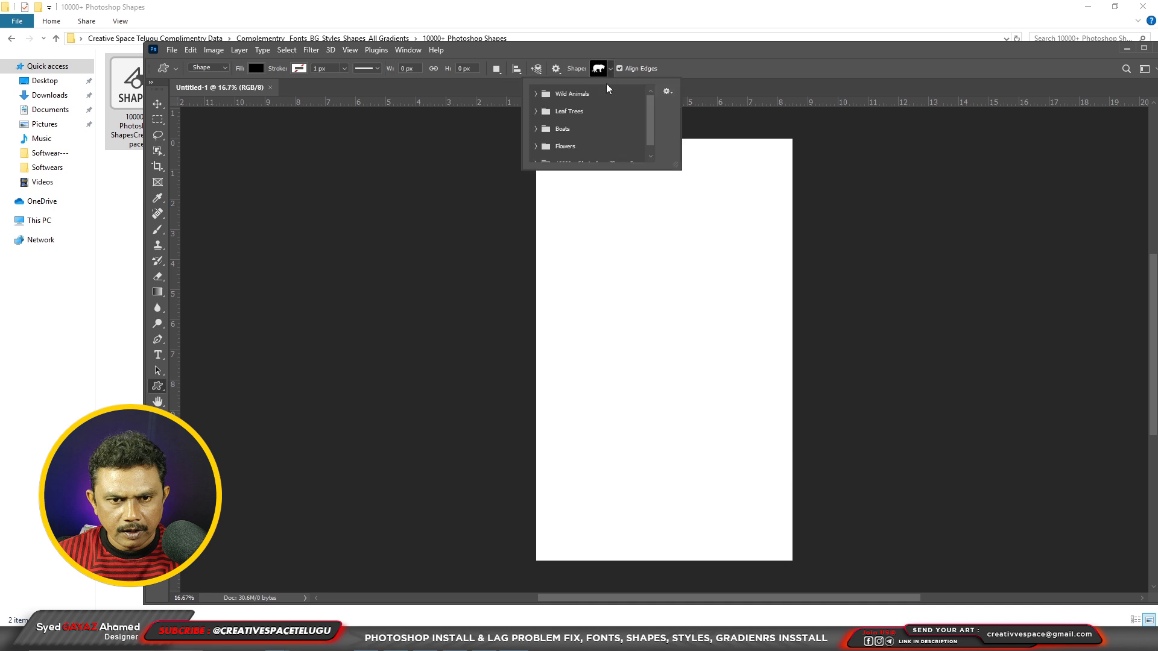
pyautogui.moveTo(677, 164); pyautogui.dragTo(731, 313)
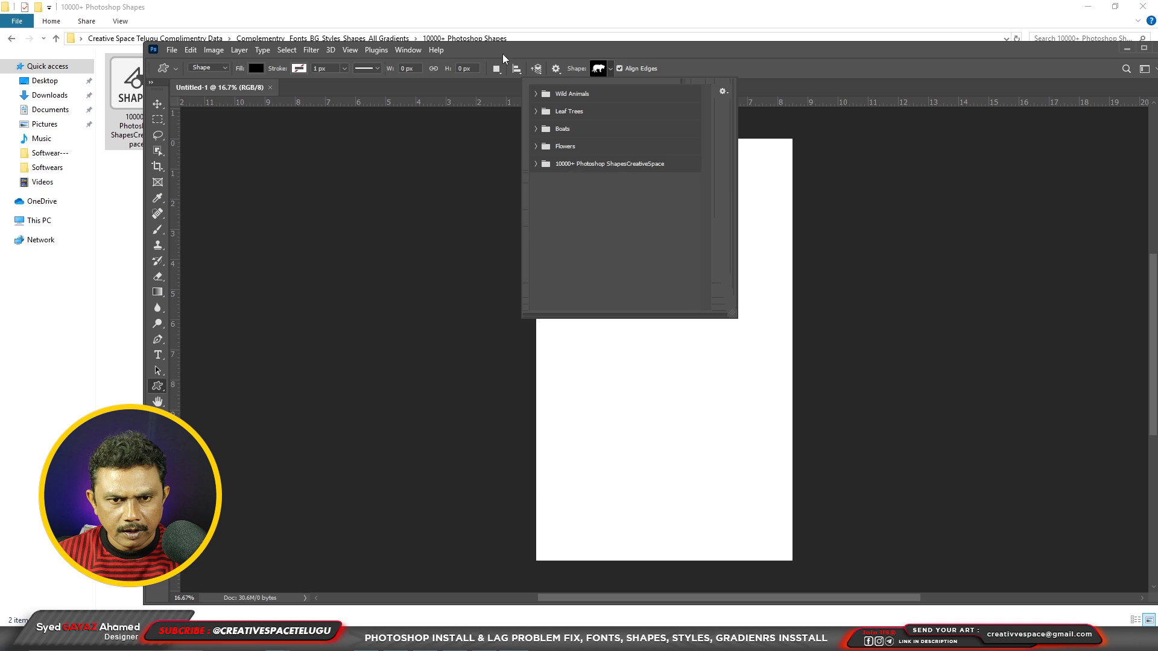
# Maximize the Photoshop window and display the list of shape preset groups.
pyautogui.moveTo(503, 56); pyautogui.dragTo(500, 167)
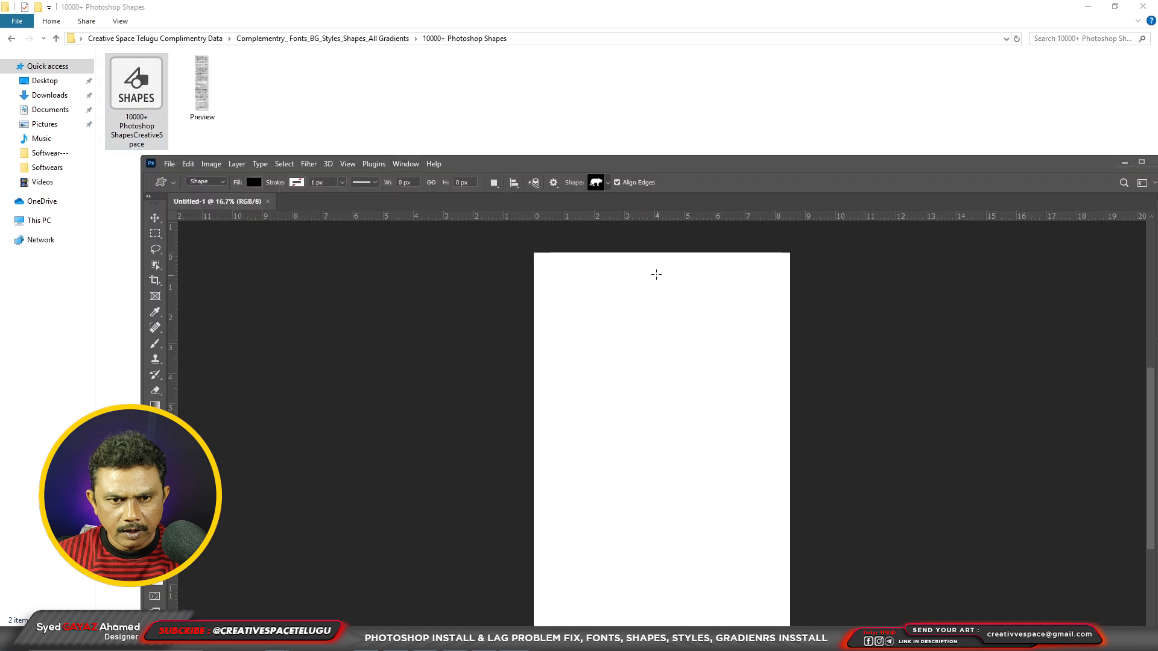
pyautogui.doubleClick(666, 164)
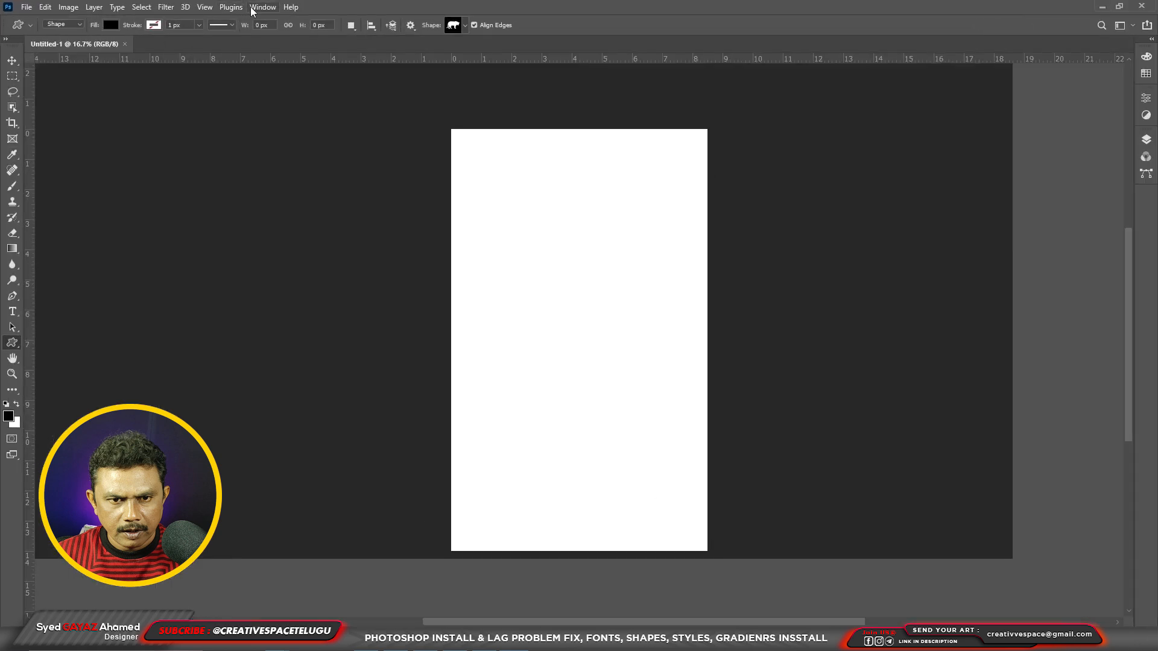
pyautogui.click(252, 9)
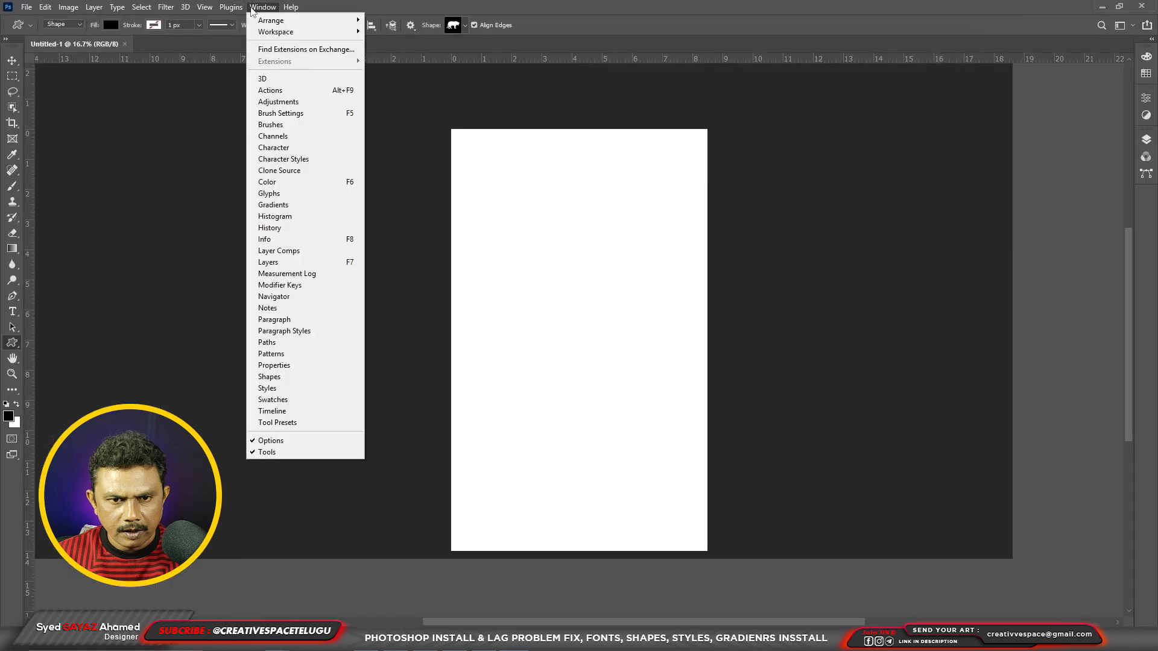
pyautogui.click(287, 380)
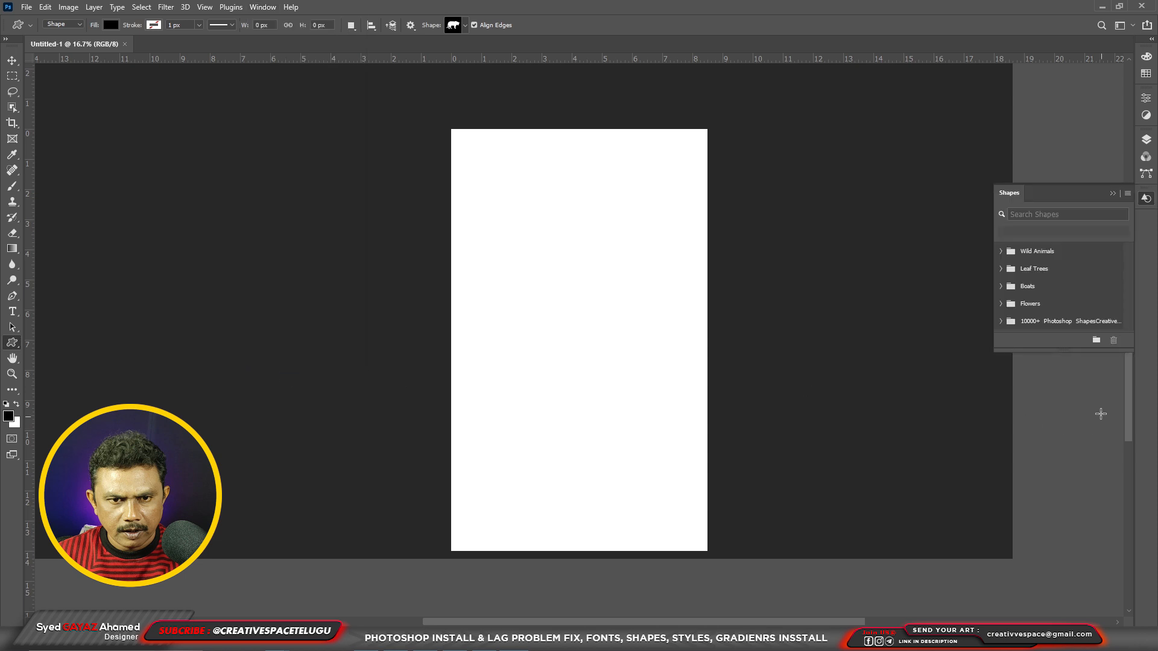
# Delete the 10000+ Photoshop ShapesCreativeSpace group from the shape presets.
pyautogui.click(1056, 323)
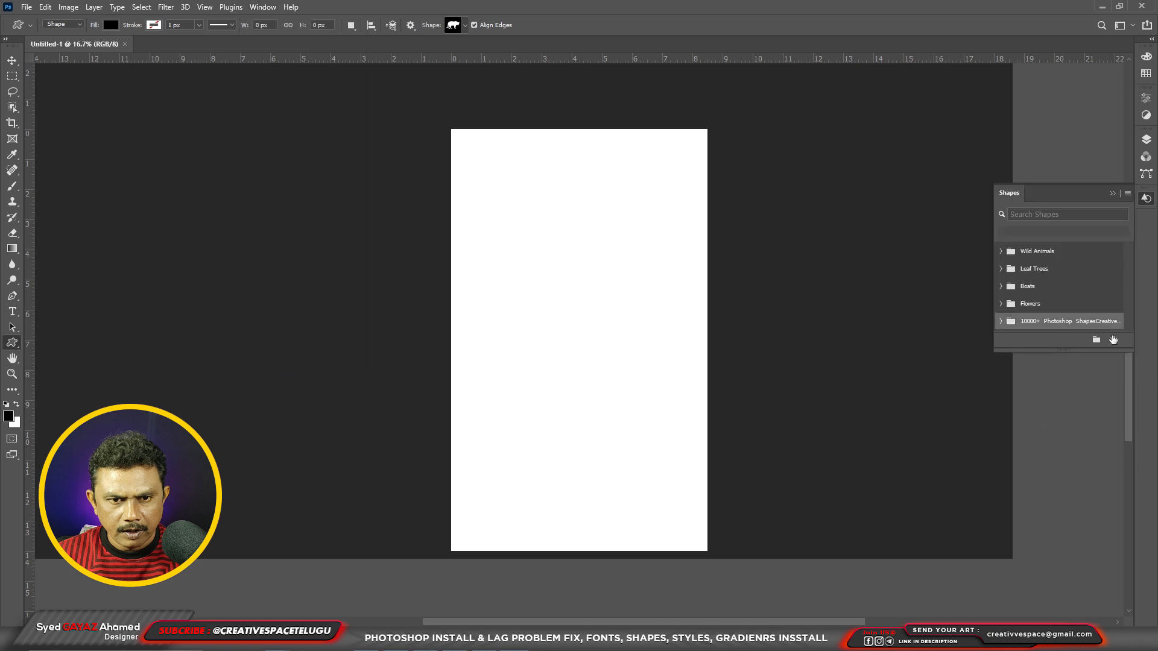
pyautogui.click(1114, 341)
pyautogui.click(525, 237)
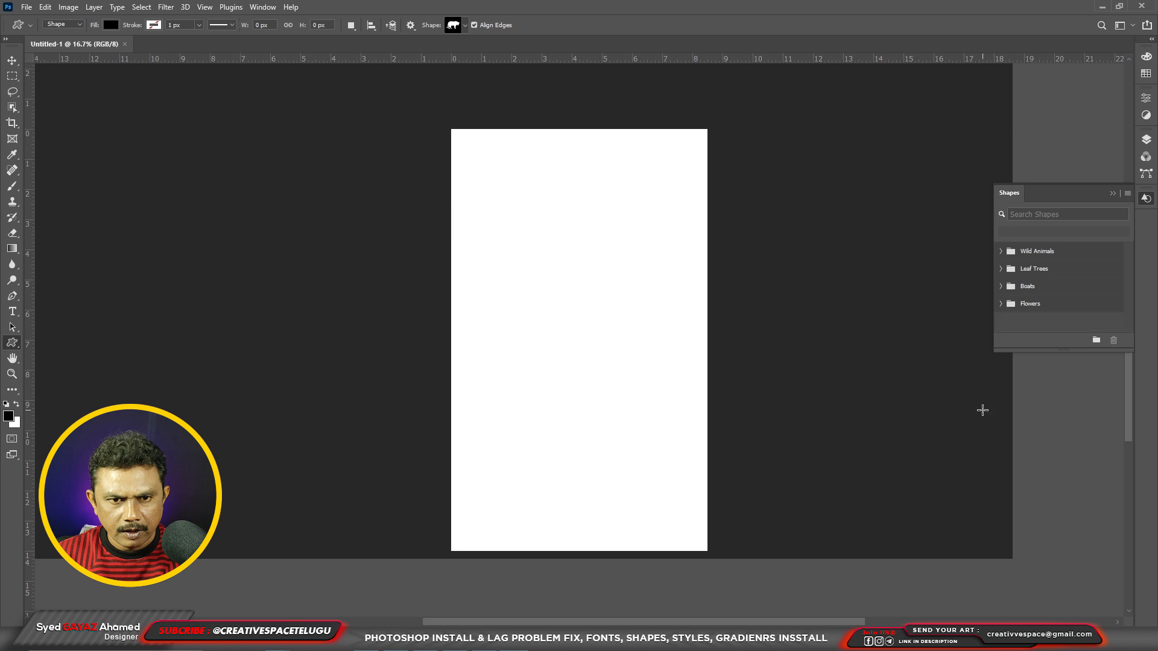
# Import the 10000+ Photoshop ShapesCreativeSpace file from the 10000+ Photoshop Shapes folder of the complimentary data, and collapse the shape presets.
pyautogui.click(1128, 195)
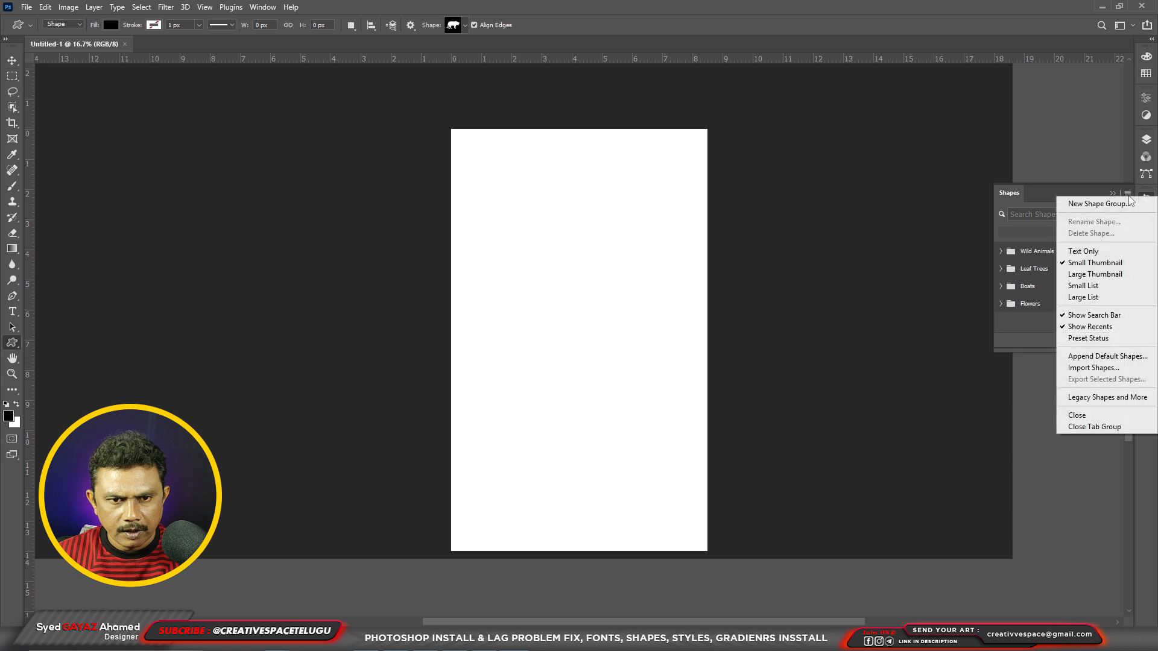
pyautogui.click(1097, 369)
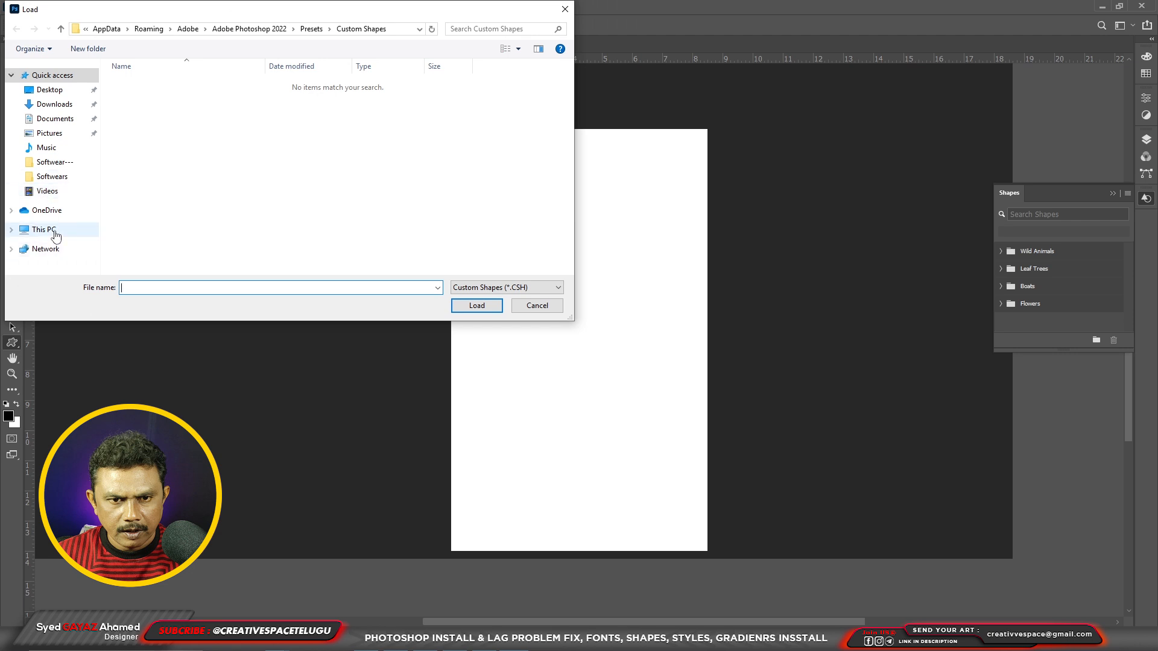
pyautogui.click(50, 90)
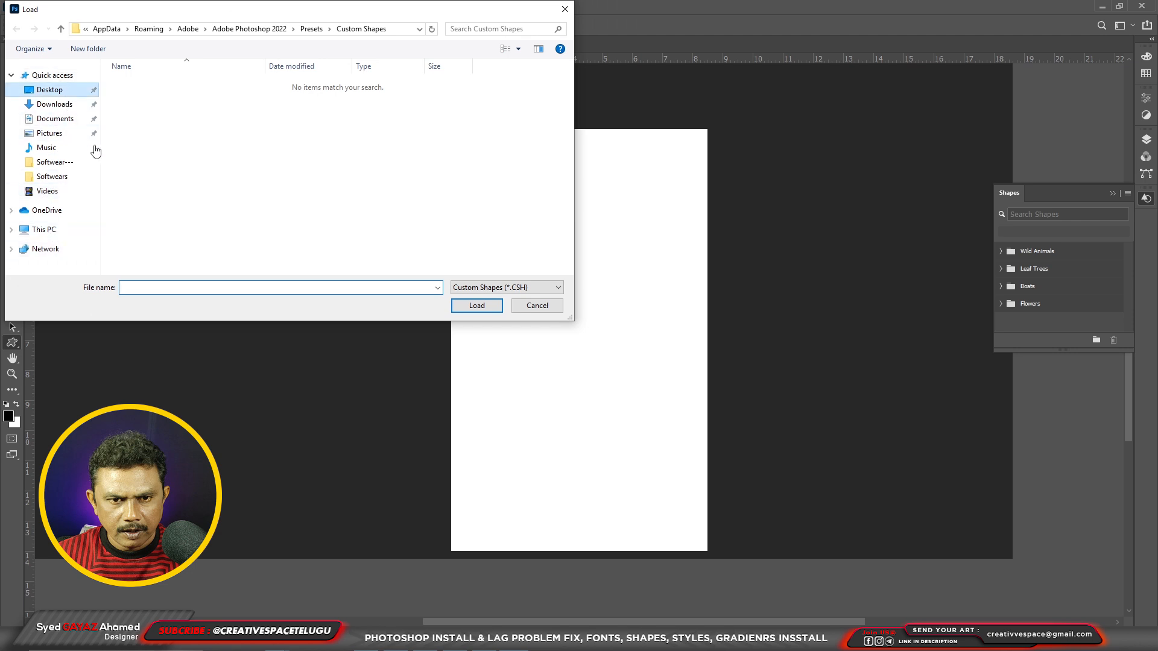
pyautogui.doubleClick(189, 86)
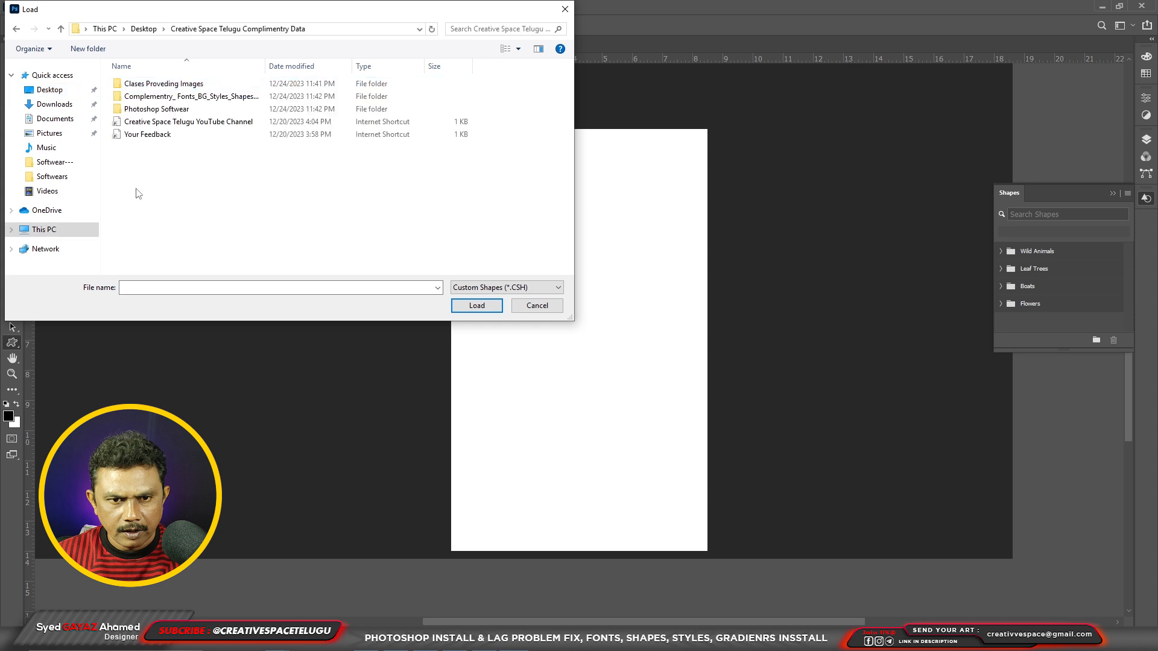
pyautogui.doubleClick(172, 97)
pyautogui.doubleClick(171, 111)
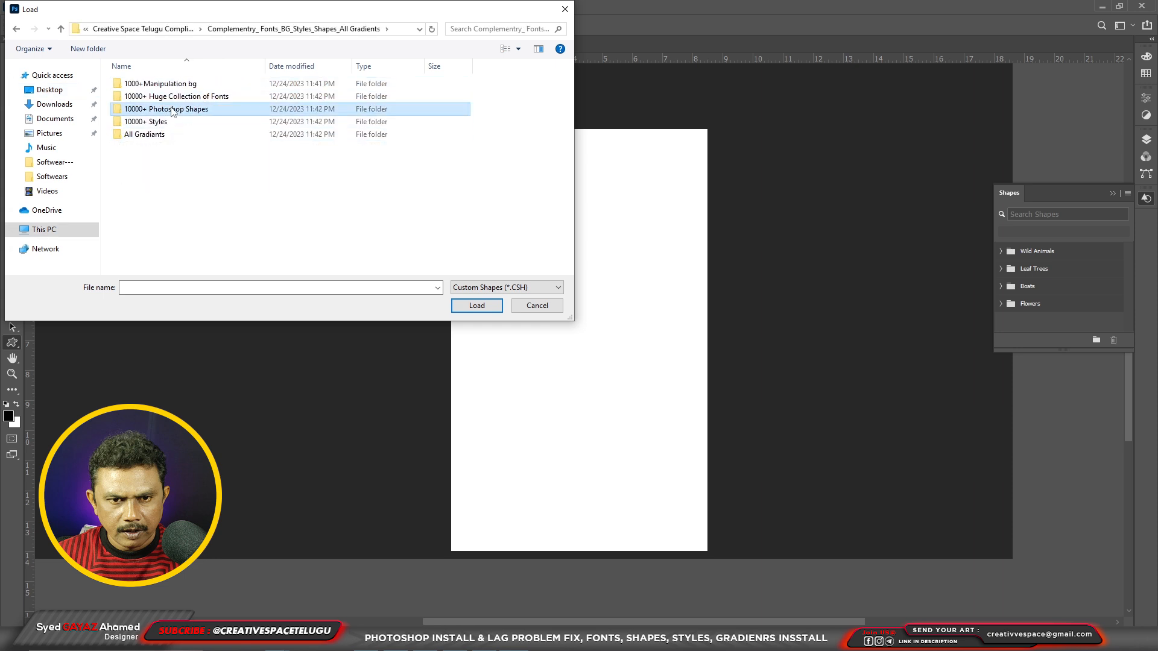
pyautogui.click(155, 89)
pyautogui.click(496, 307)
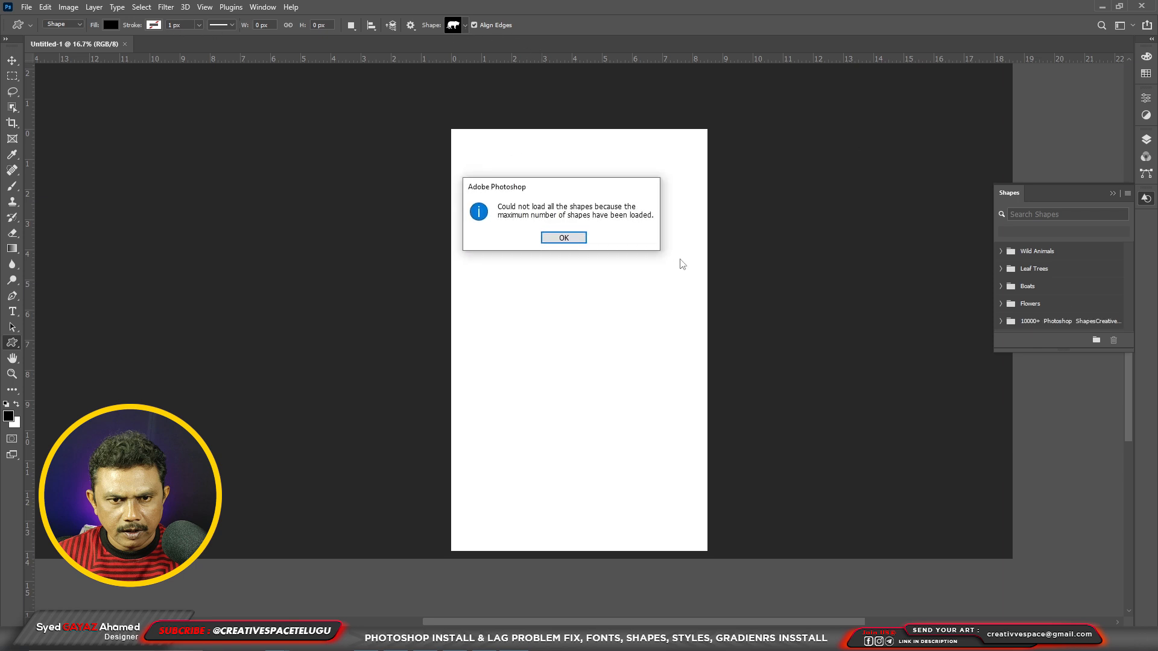
pyautogui.click(563, 236)
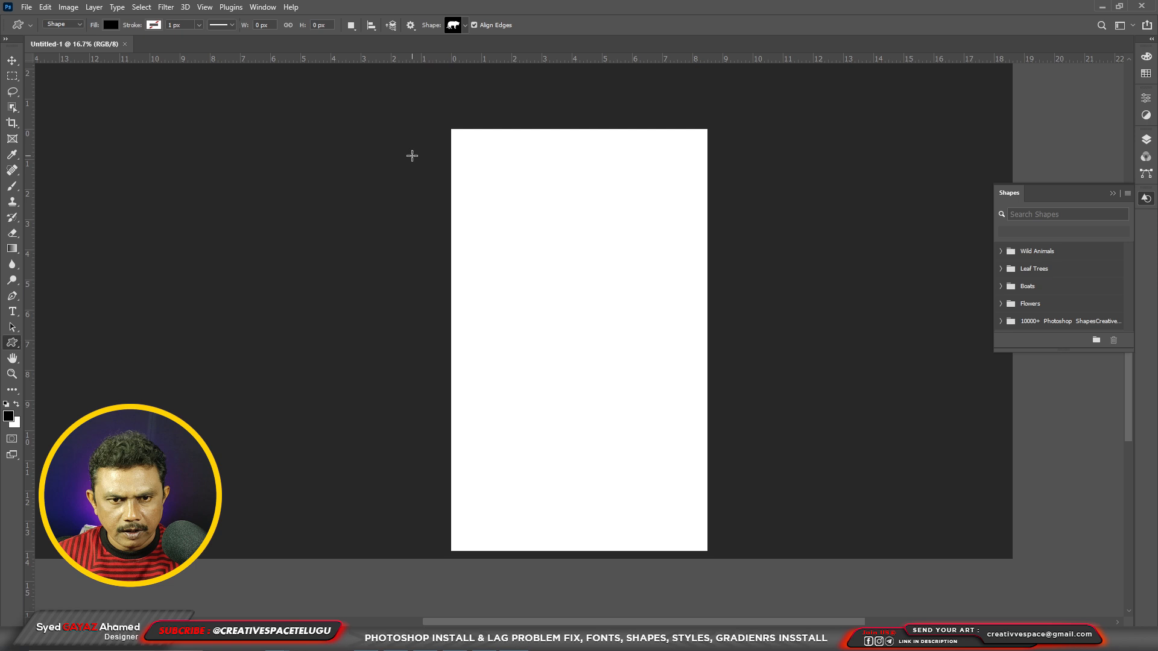
pyautogui.click(1146, 198)
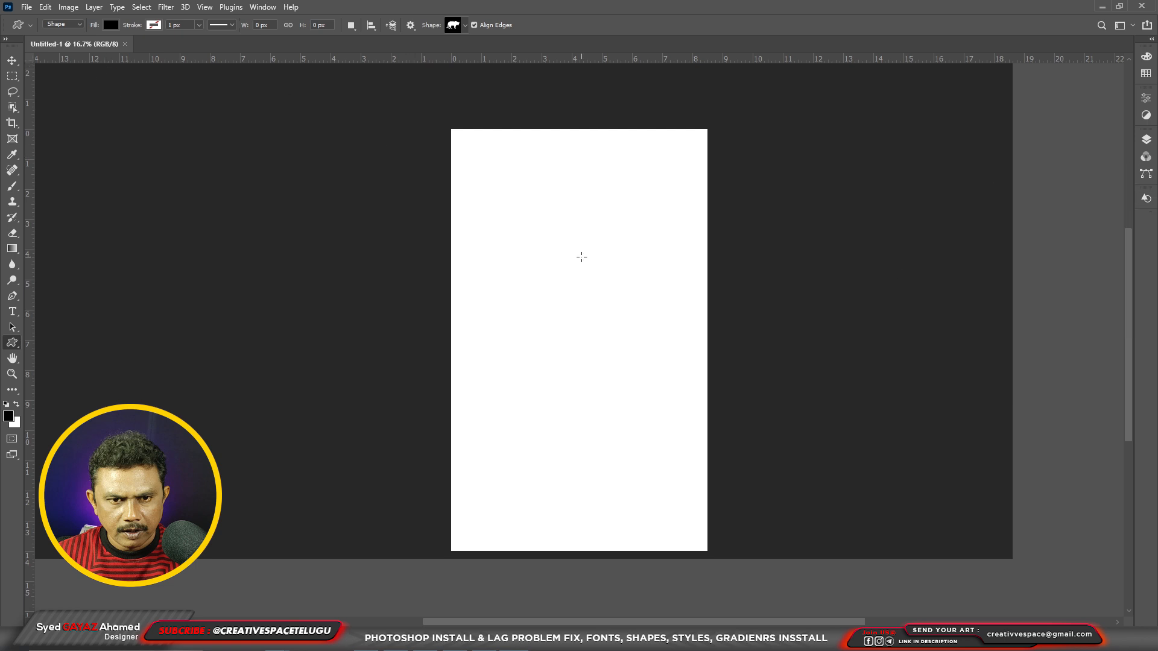
# Import the All Gradients Collection from the All Gradiants folder into the gradient presets and enlarge the presets list to show it.
pyautogui.click(257, 7)
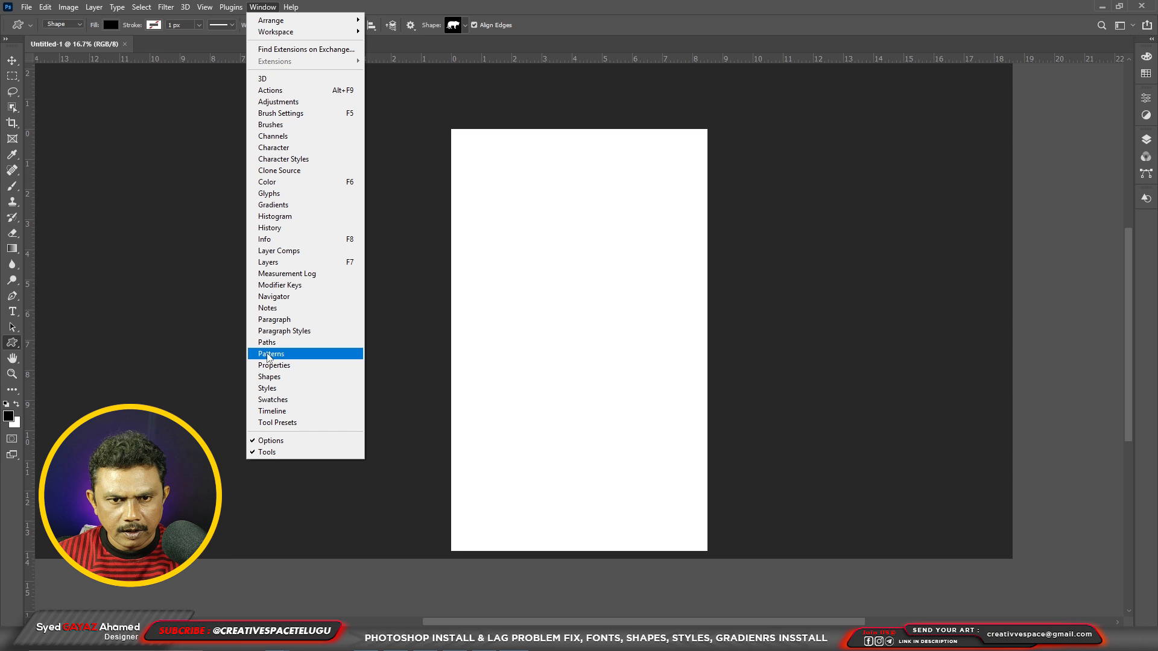
pyautogui.click(291, 207)
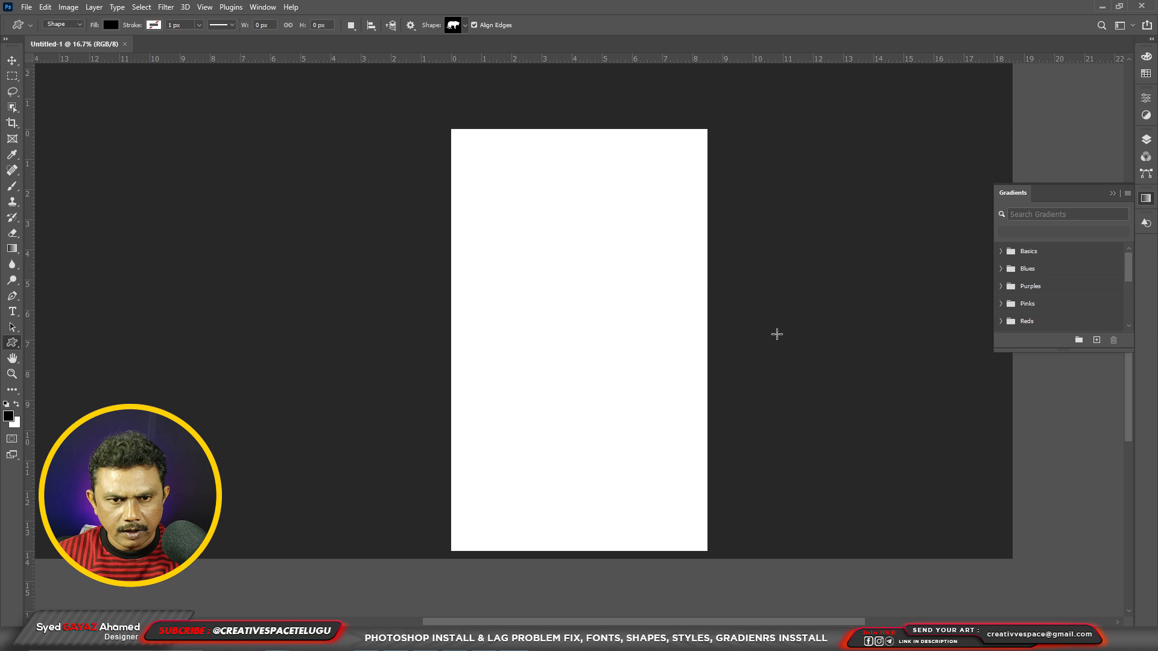
pyautogui.click(1128, 194)
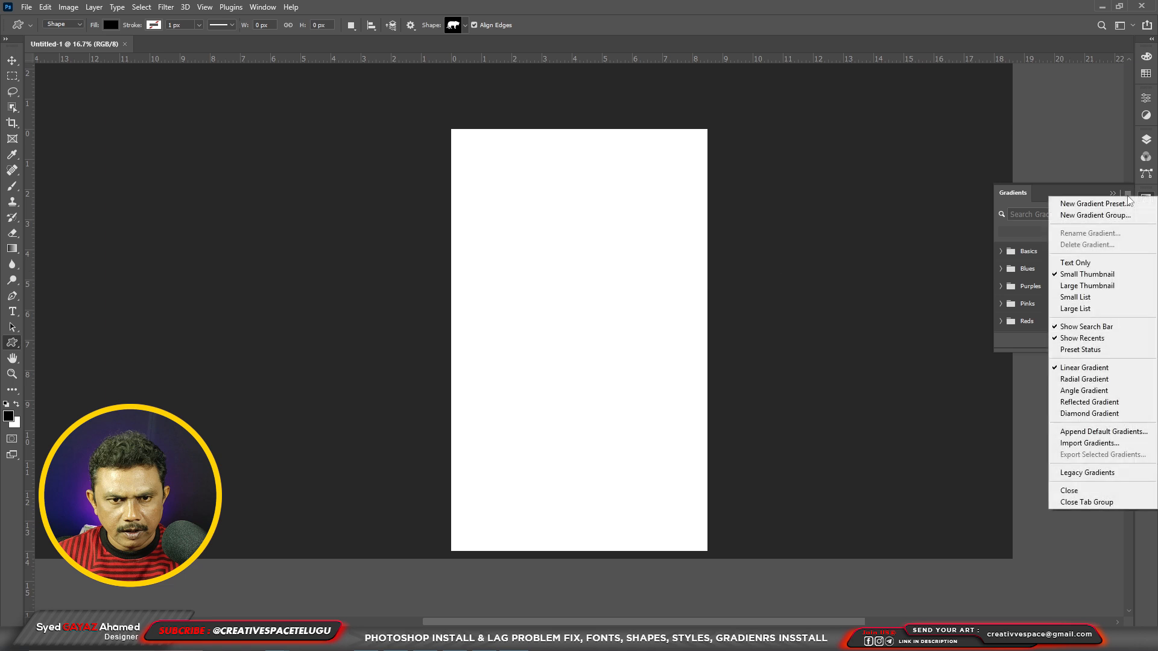
pyautogui.click(1090, 444)
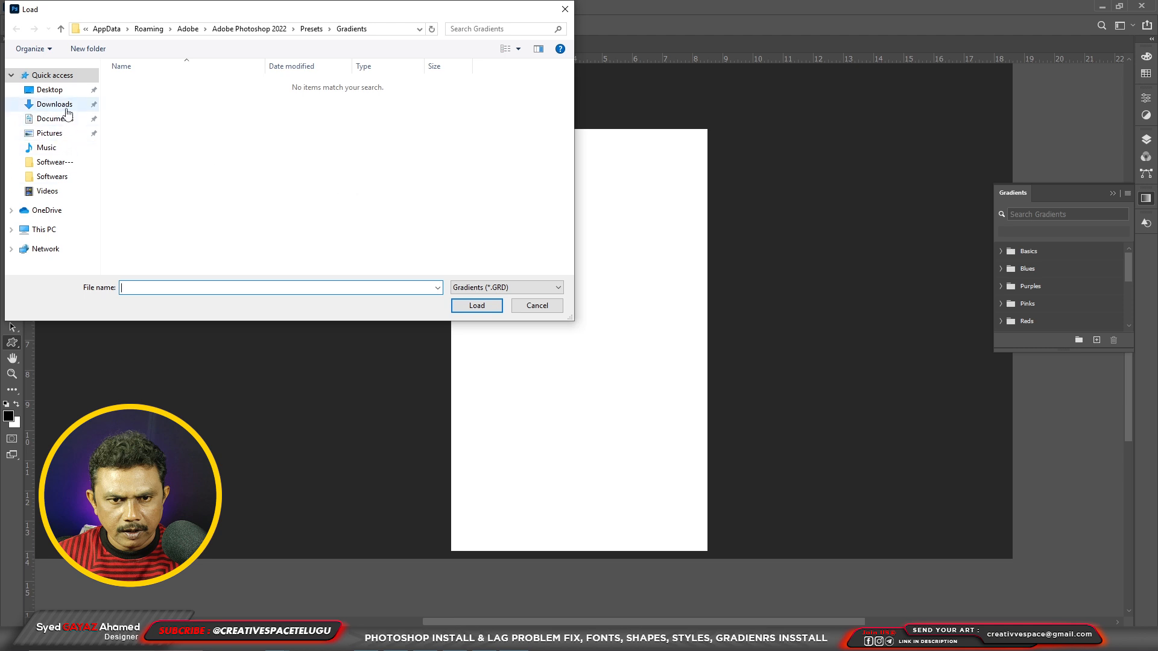
pyautogui.click(67, 91)
pyautogui.doubleClick(220, 88)
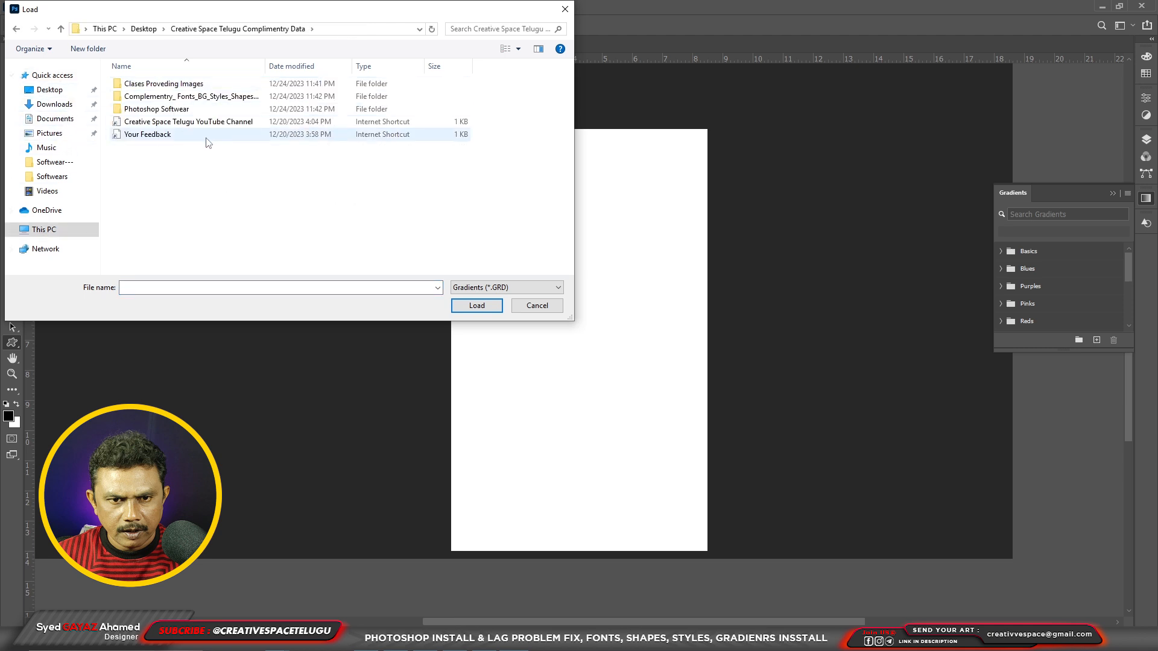
pyautogui.doubleClick(187, 98)
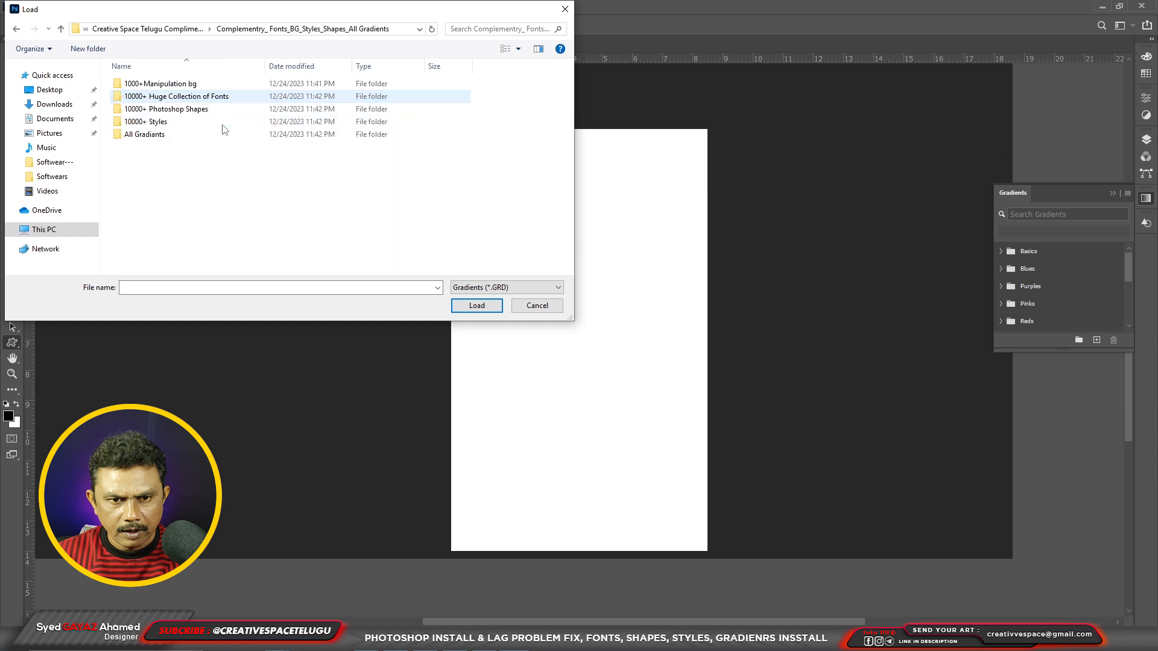
pyautogui.doubleClick(152, 135)
pyautogui.doubleClick(137, 99)
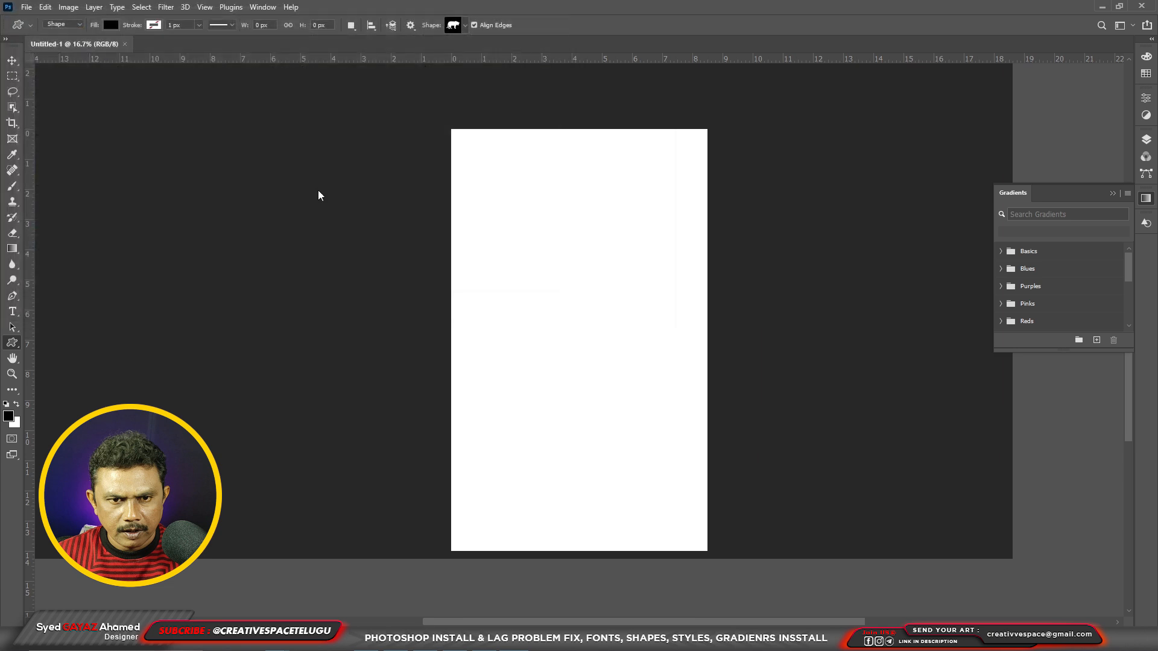
pyautogui.moveTo(1134, 350); pyautogui.dragTo(1136, 453)
pyautogui.scroll(-2, 1103, 397)
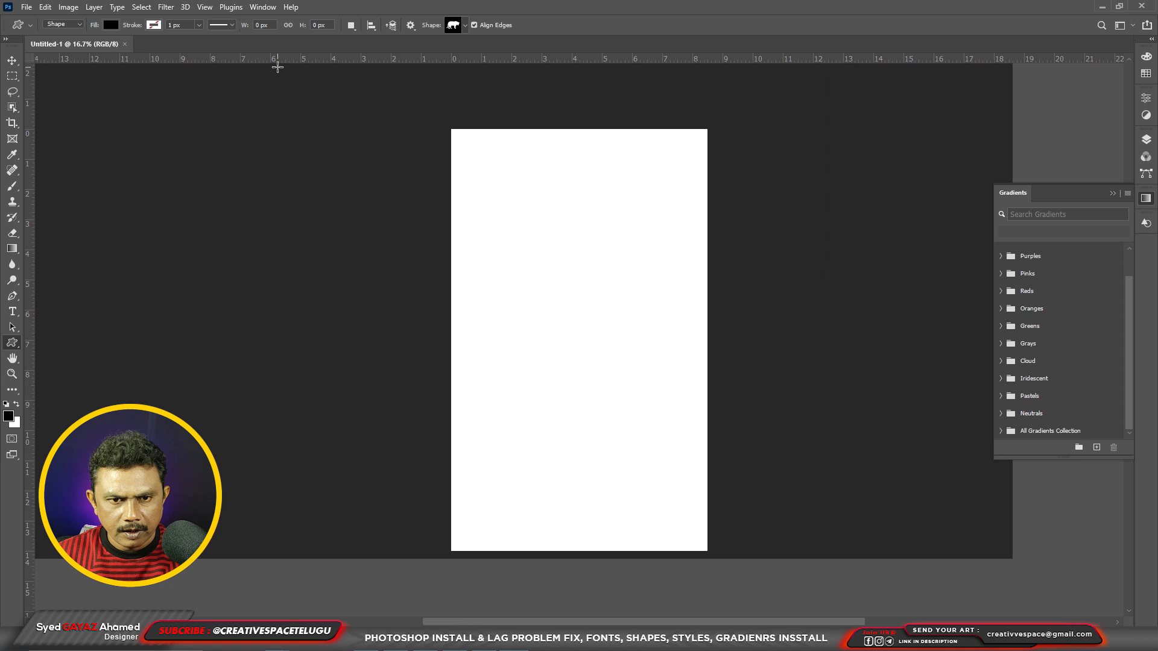
# Make a black filled rectangle on a new layer near the middle of the page, leaving nothing selected.
pyautogui.click(12, 76)
pyautogui.moveTo(512, 272); pyautogui.dragTo(673, 381)
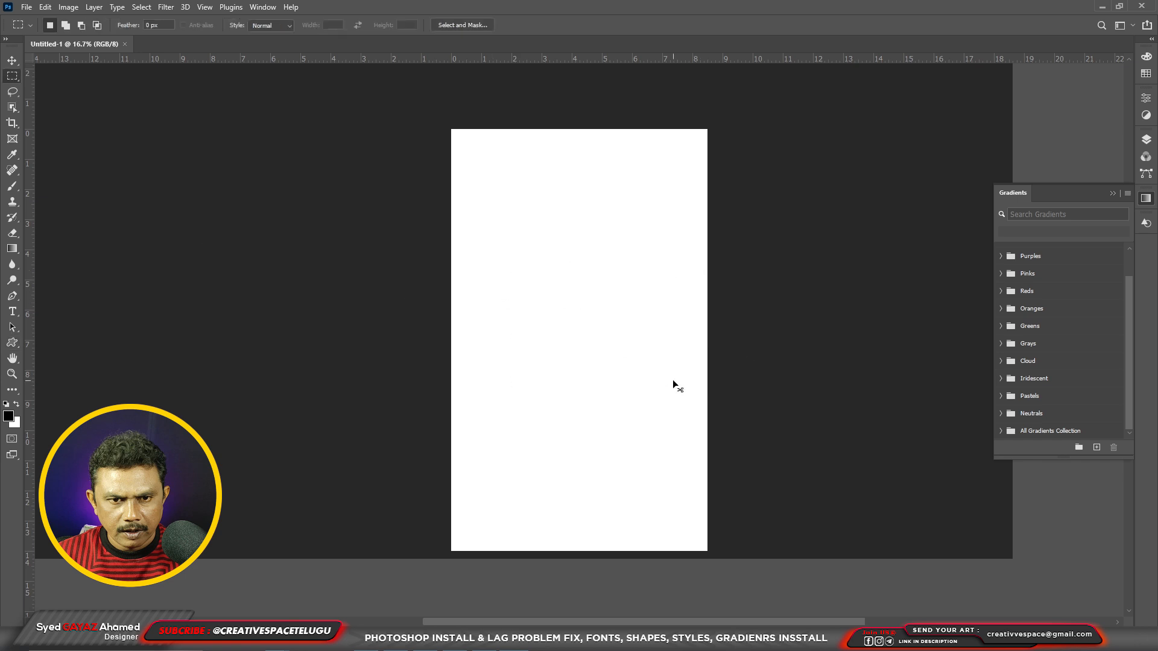
pyautogui.hotkey('ctrl', 'shift', 'n')
pyautogui.press('Return')
pyautogui.hotkey('alt', 'BackSpace')
pyautogui.hotkey('ctrl', 'd')
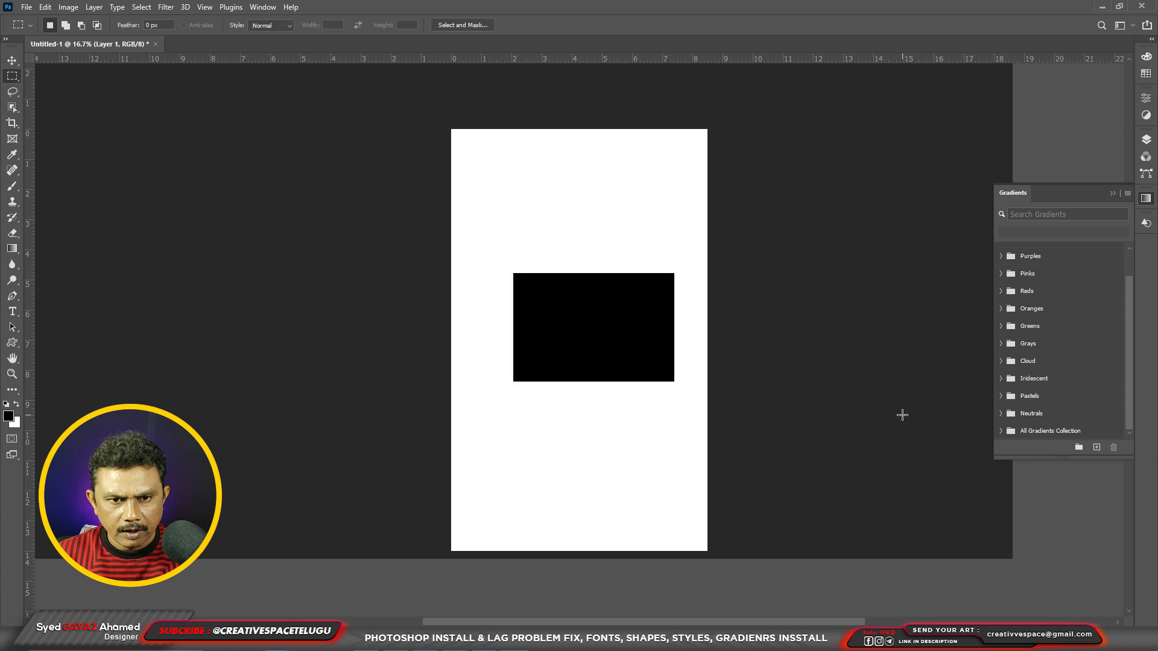
# Add a Gradient Overlay effect to Layer 1.
pyautogui.press('F7')
pyautogui.click(1033, 257)
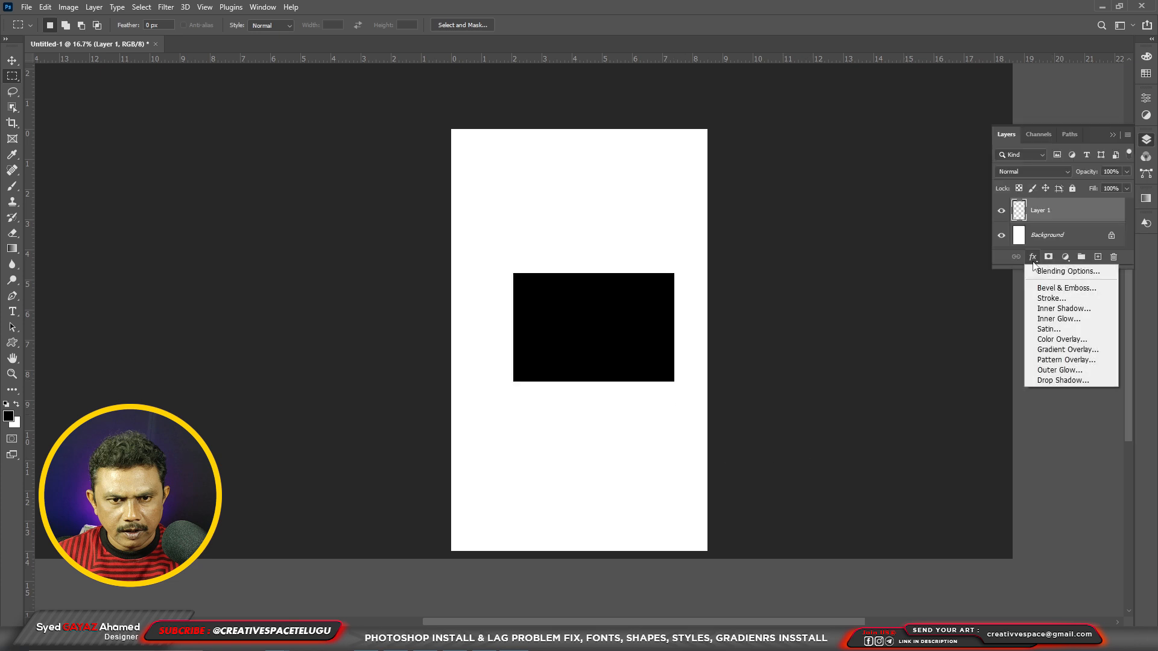
pyautogui.click(1034, 350)
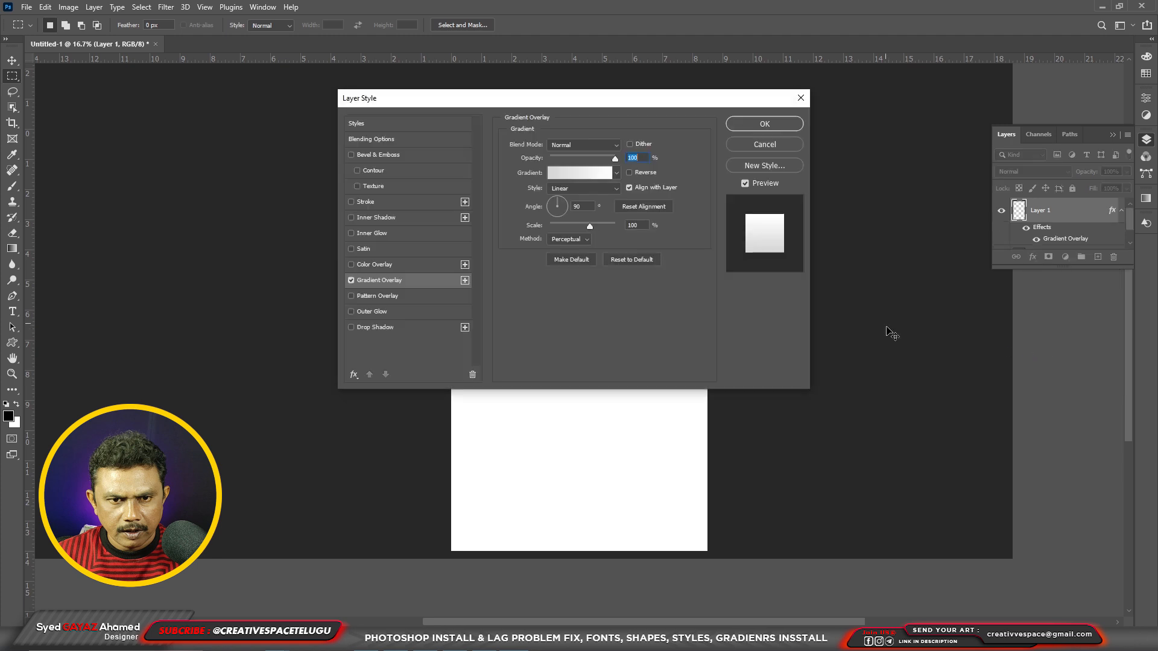
# Apply a grey-to-red gradient from the All Gradients Collection to Layer 1's Gradient Overlay and accept the layer style.
pyautogui.click(582, 176)
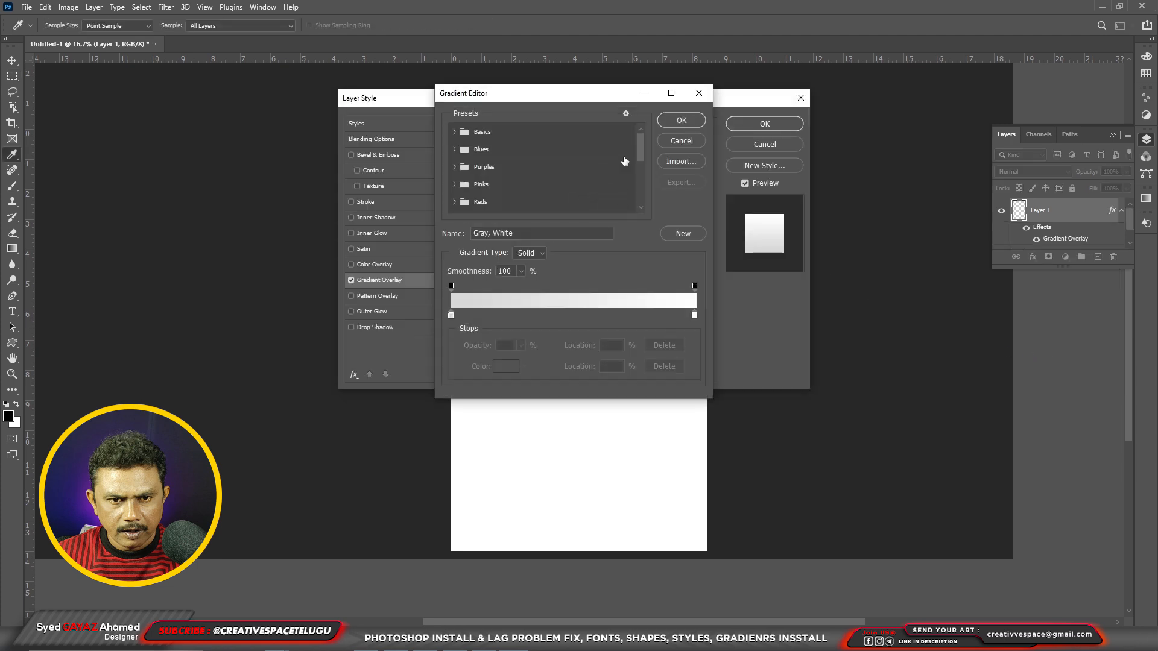
pyautogui.moveTo(641, 149); pyautogui.dragTo(641, 193)
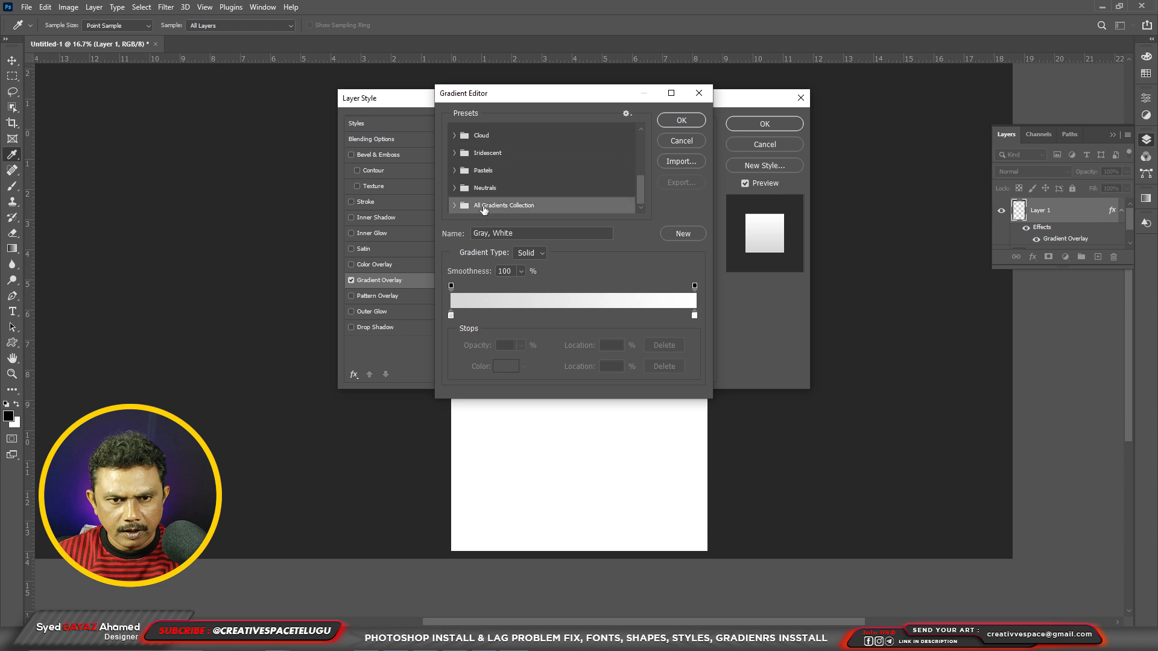
pyautogui.click(455, 205)
pyautogui.scroll(-5, 605, 184)
pyautogui.scroll(-3, 566, 185)
pyautogui.scroll(-5, 585, 196)
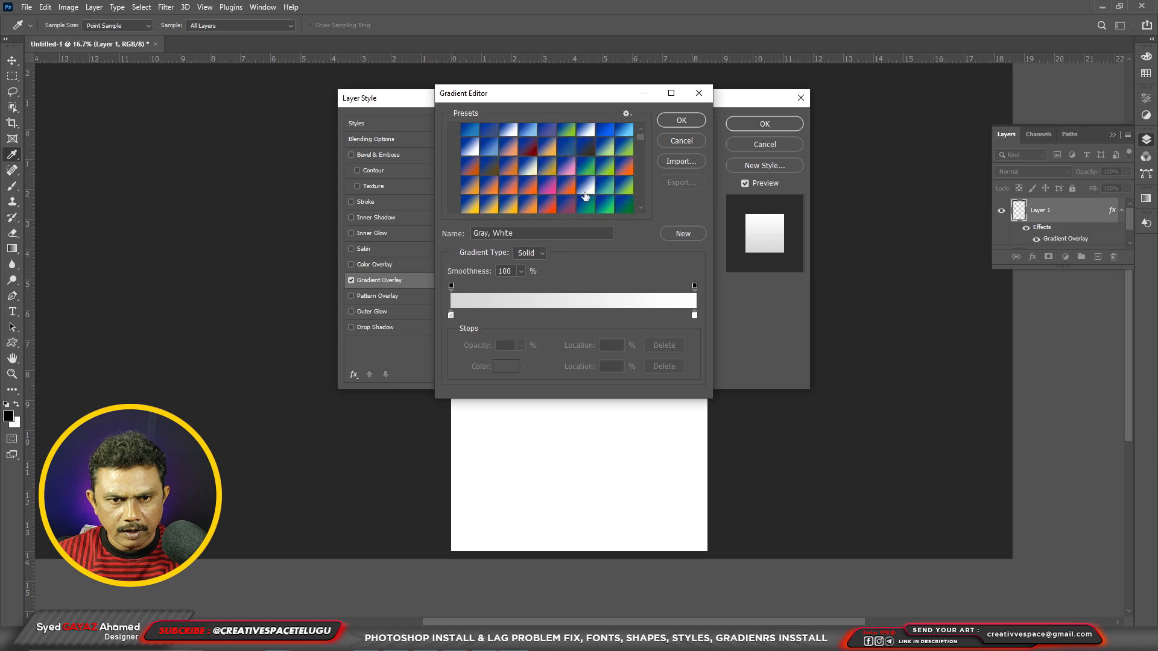
pyautogui.scroll(-5, 585, 178)
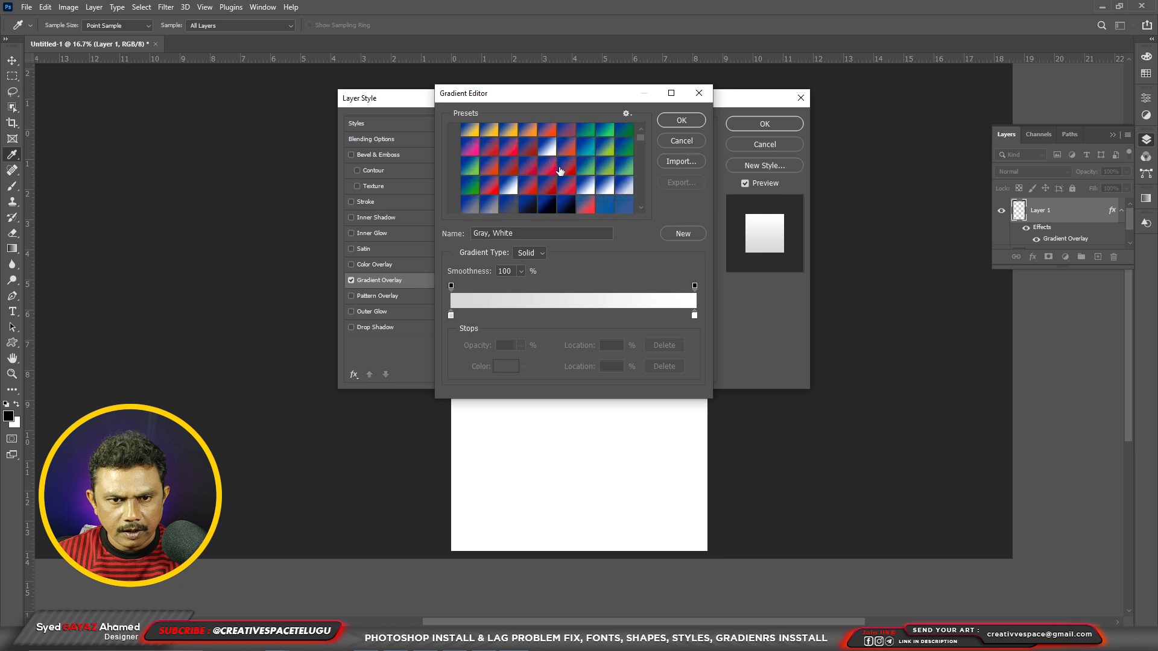
pyautogui.scroll(-10, 585, 178)
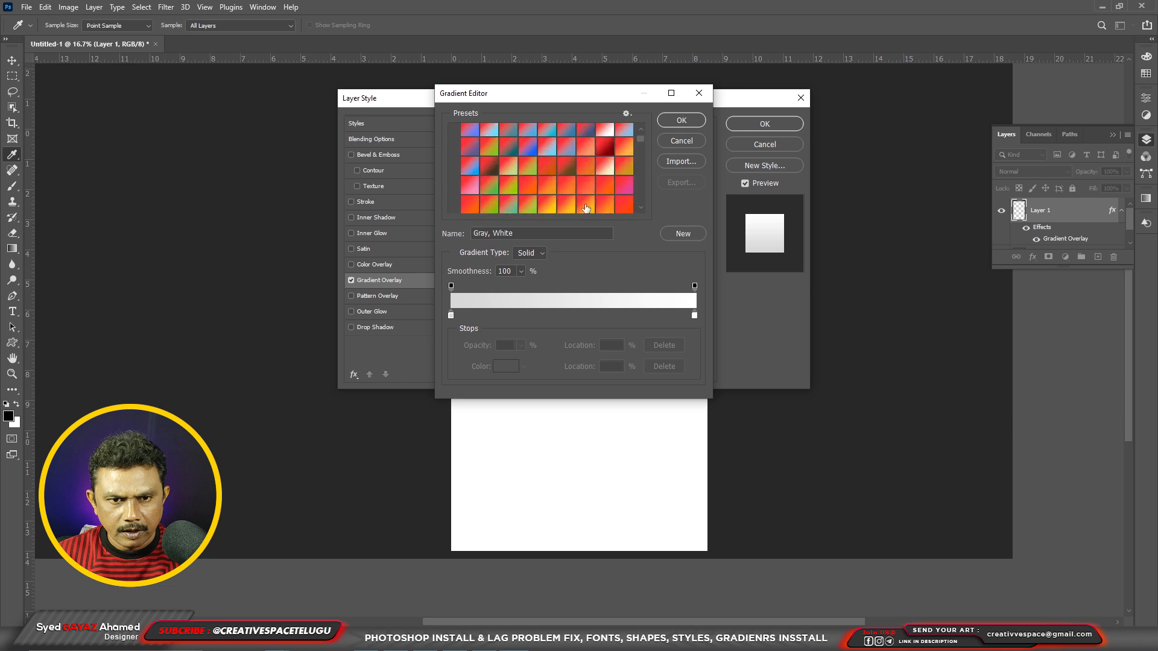
pyautogui.click(681, 120)
pyautogui.press('m')
pyautogui.click(765, 123)
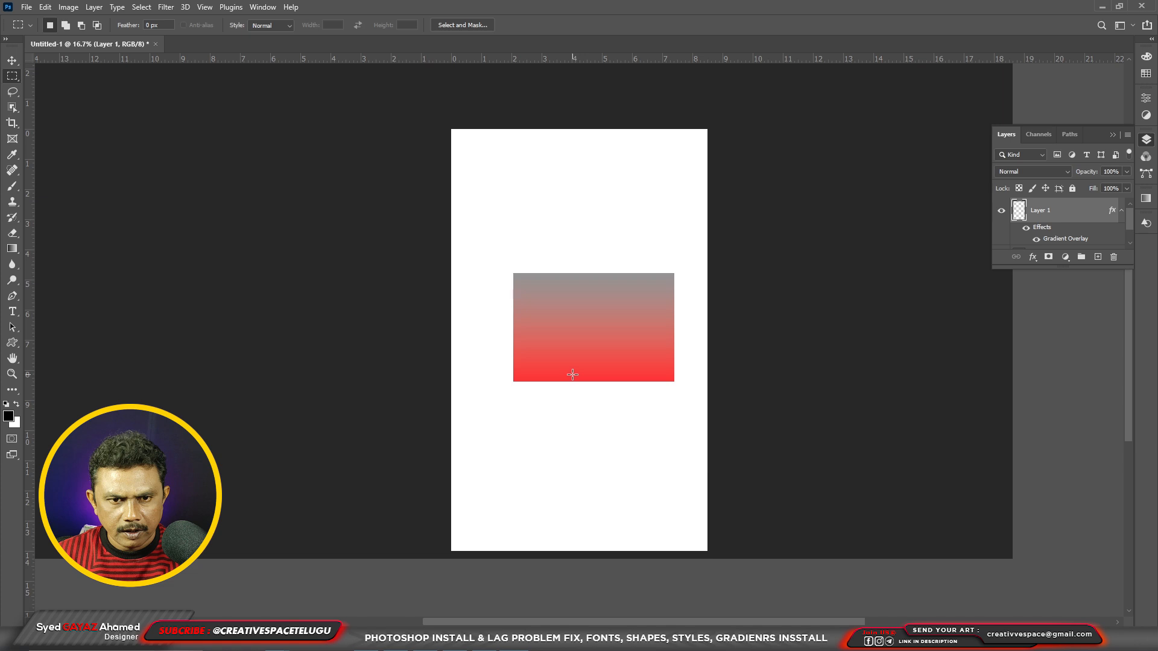
# Import the 10000+ Styles (CretiveSpace) file from the 10000+ Styles folder of the complimentary data into the style presets.
pyautogui.click(256, 12)
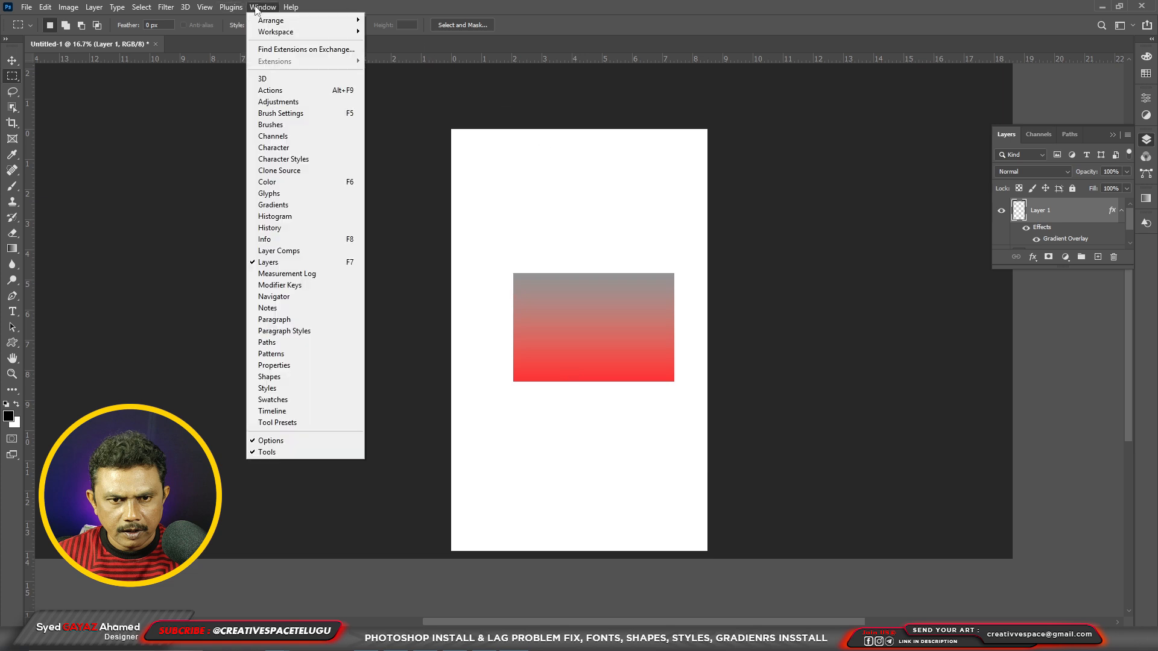
pyautogui.click(290, 395)
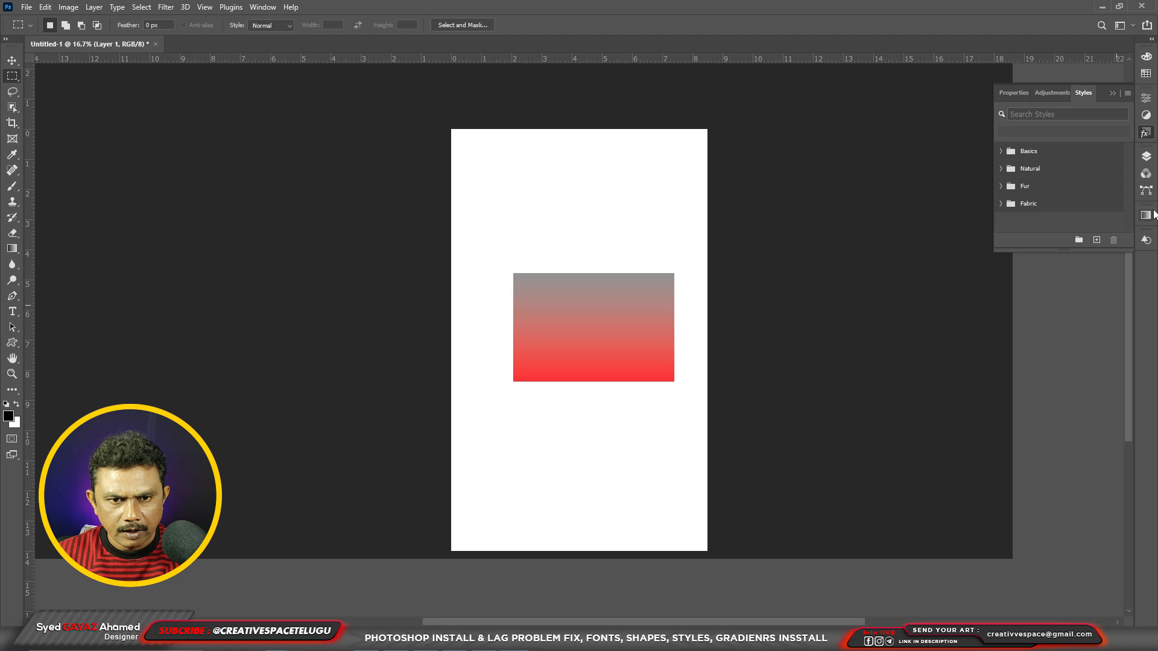
pyautogui.click(1127, 94)
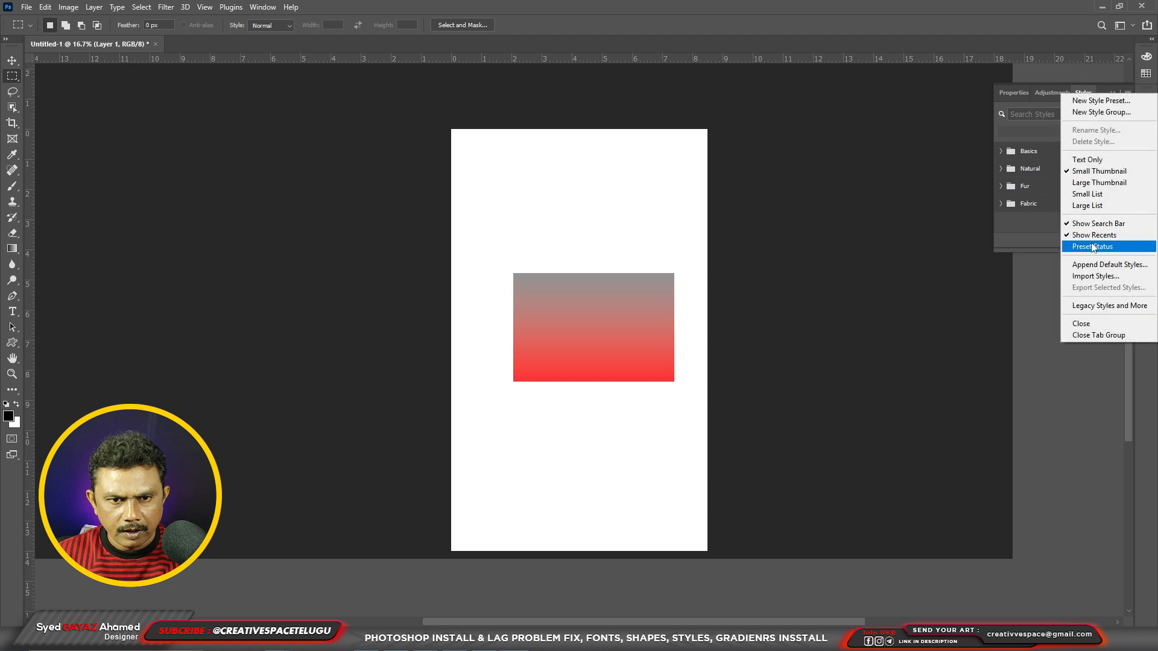
pyautogui.click(1096, 276)
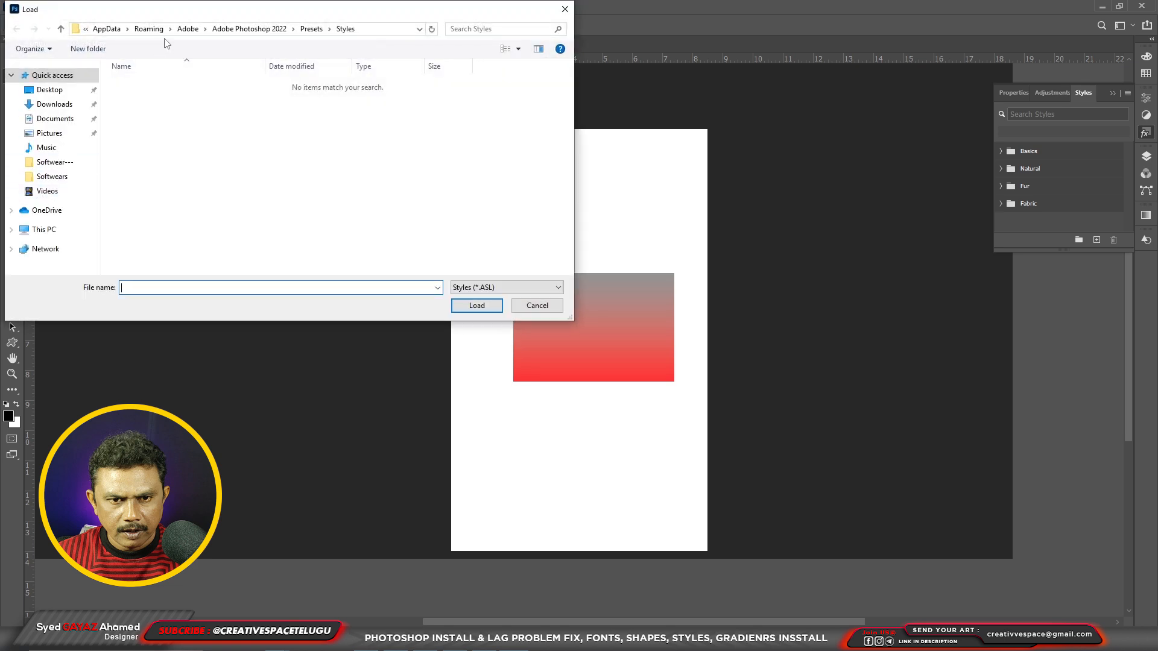
pyautogui.click(240, 29)
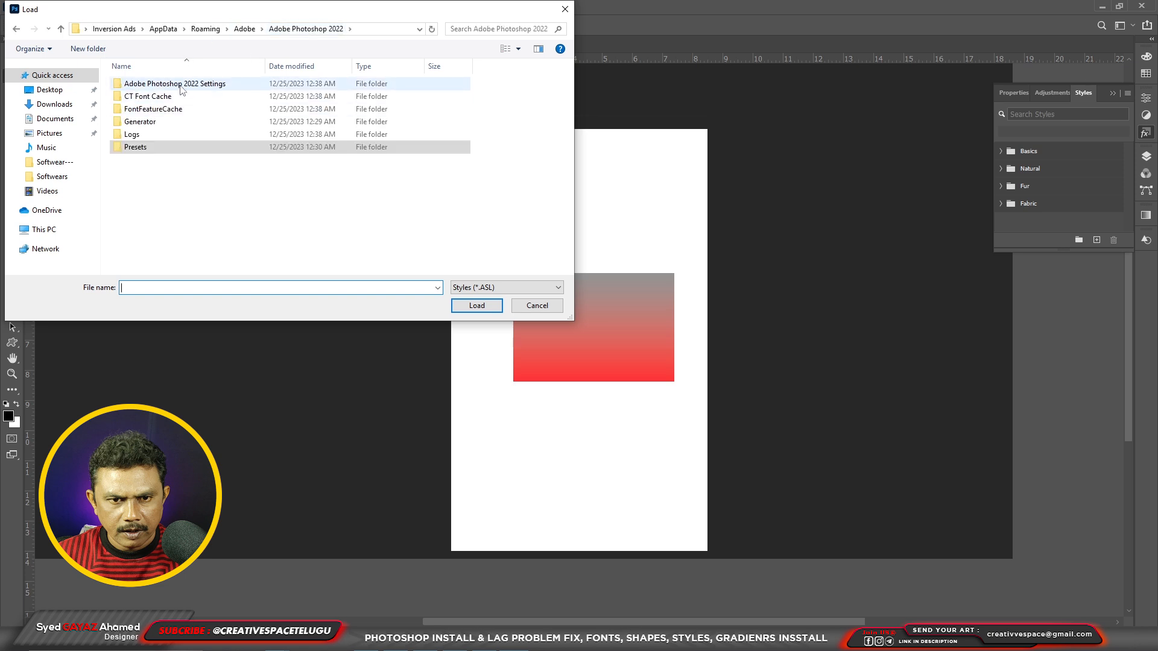
pyautogui.click(61, 94)
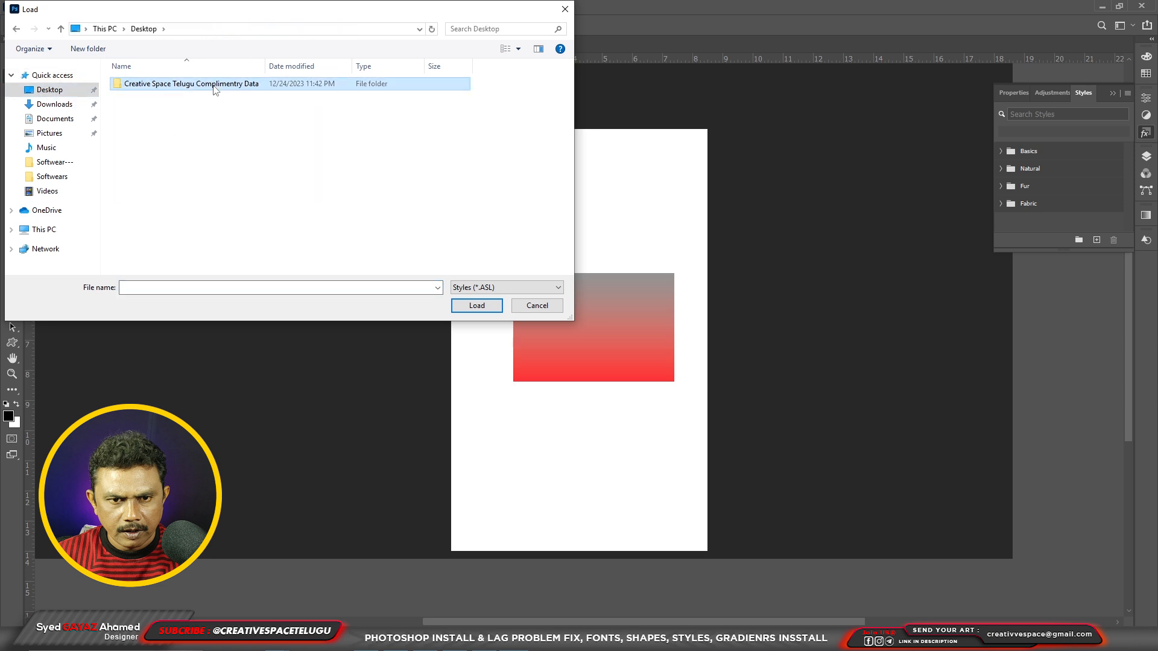
pyautogui.doubleClick(145, 84)
pyautogui.doubleClick(197, 98)
pyautogui.doubleClick(155, 123)
pyautogui.doubleClick(153, 85)
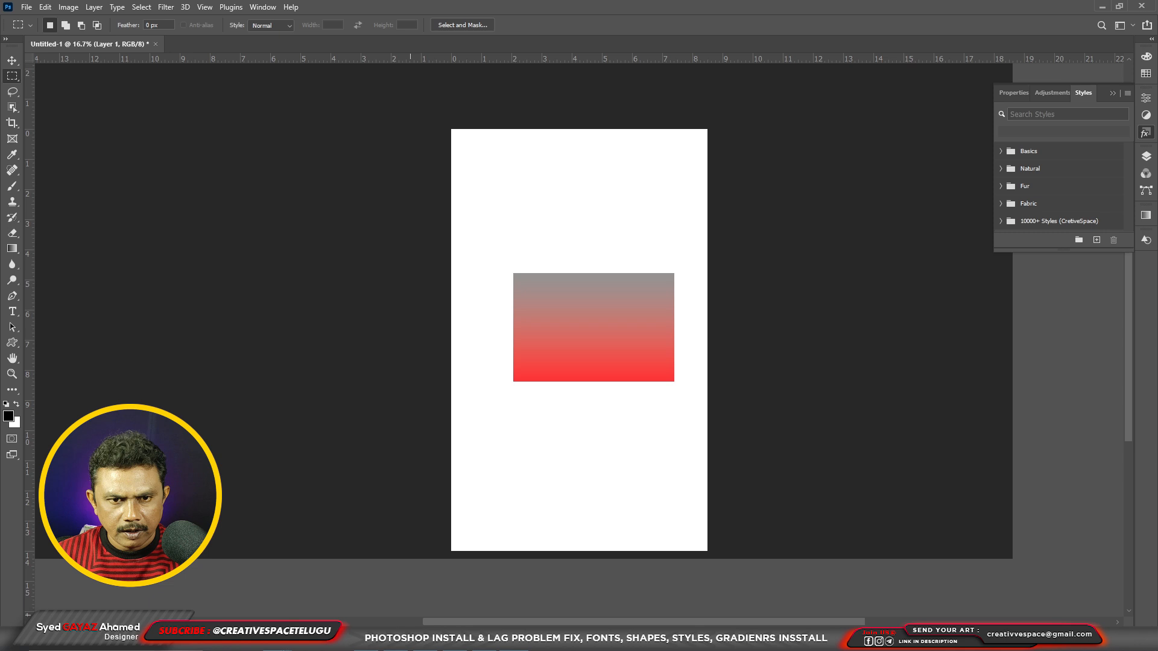
# Switch to File Explorer, go up from the 10000+ Photoshop Shapes folder to its parent folder, and close the window.
pyautogui.click(211, 588)
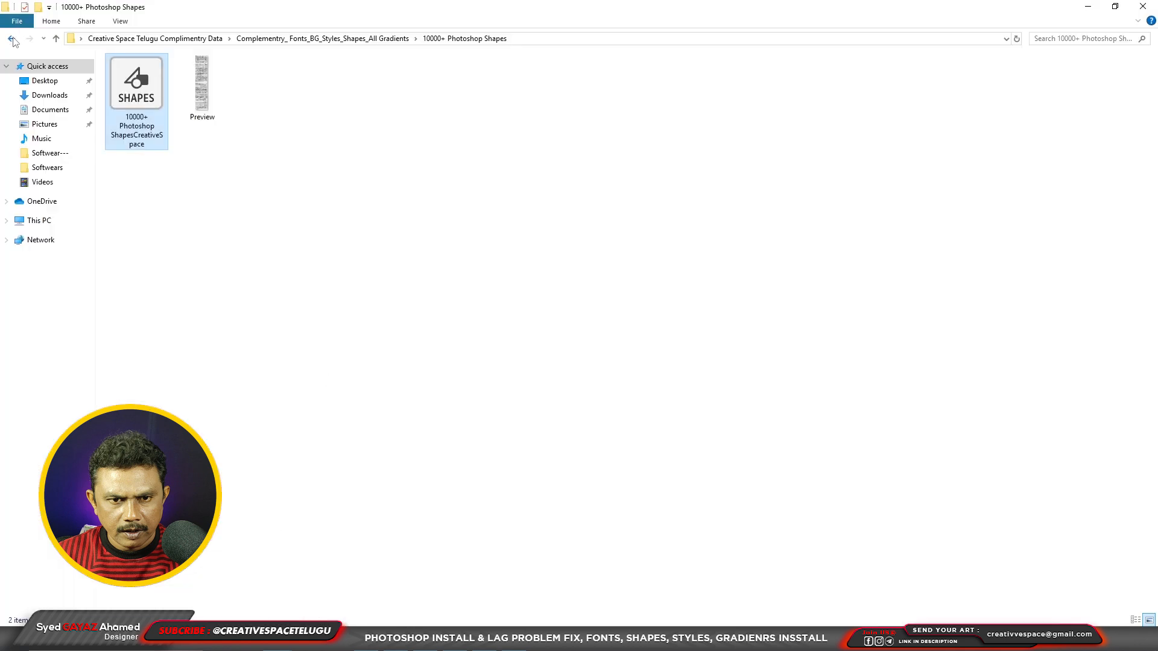
pyautogui.click(56, 38)
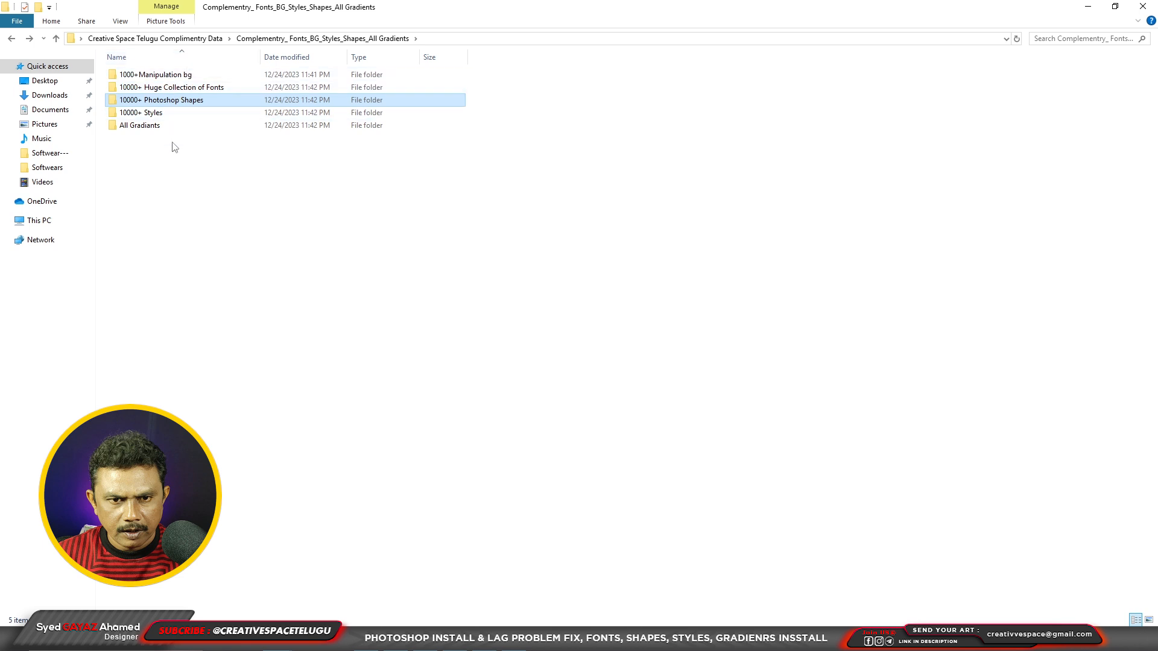
pyautogui.click(1143, 7)
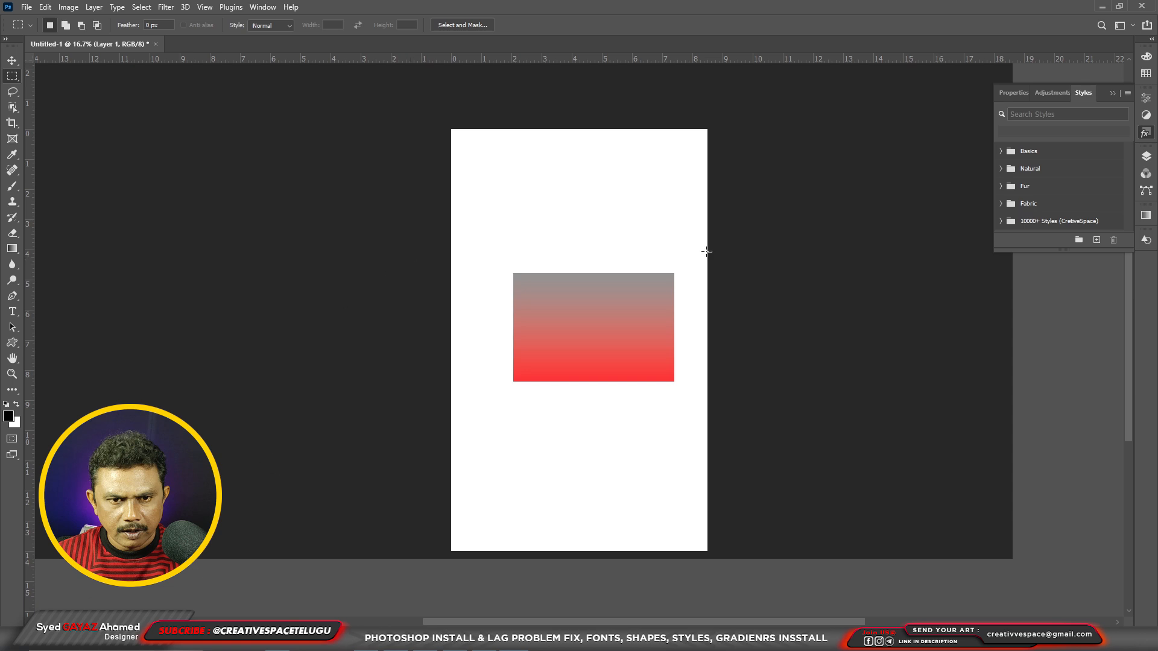
# Close Photoshop and the Fonts window to return to the desktop.
pyautogui.click(1154, 6)
pyautogui.click(571, 238)
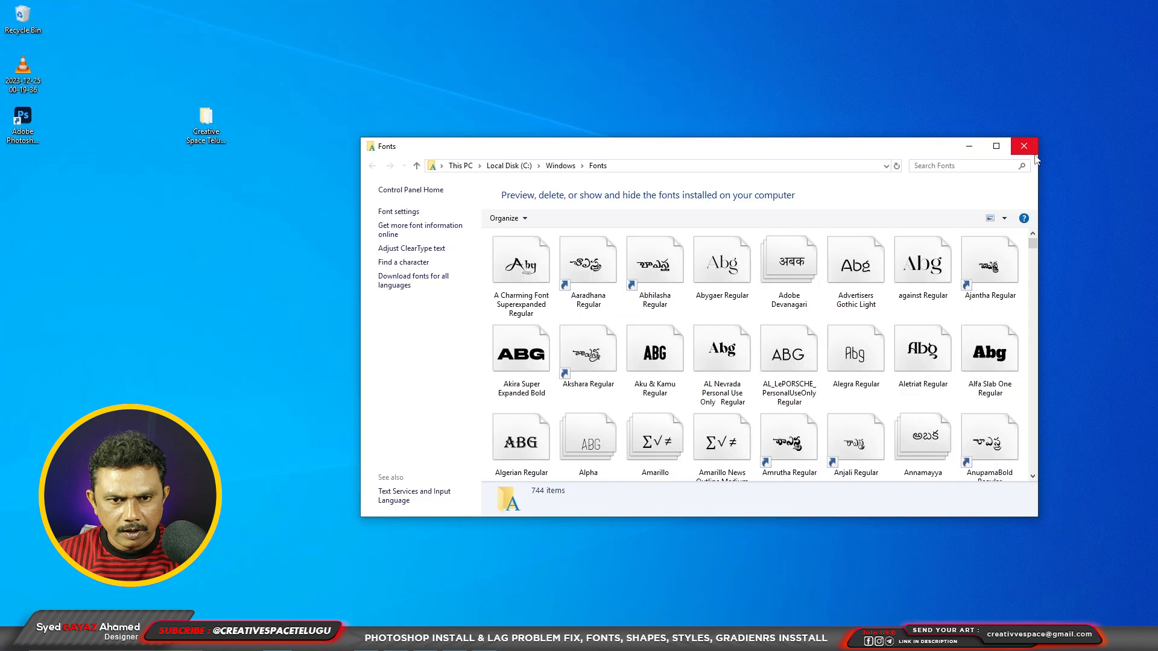
pyautogui.click(1025, 145)
pyautogui.click(366, 156)
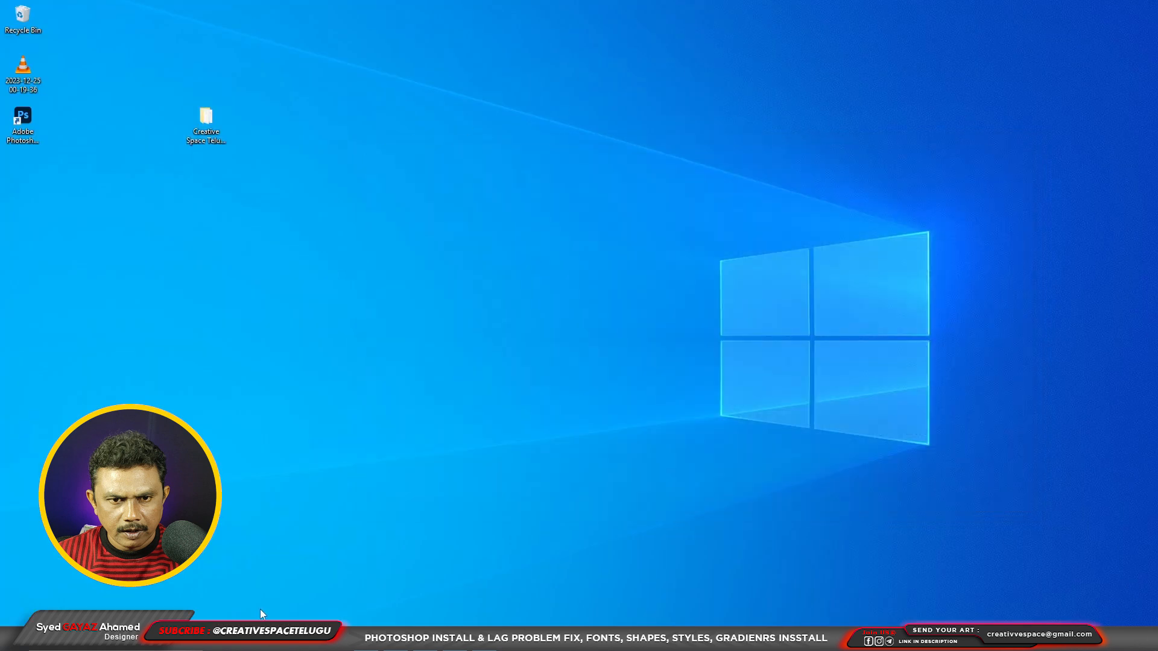
# Search Windows for "grap" and open Graphics settings.
pyautogui.press('super')
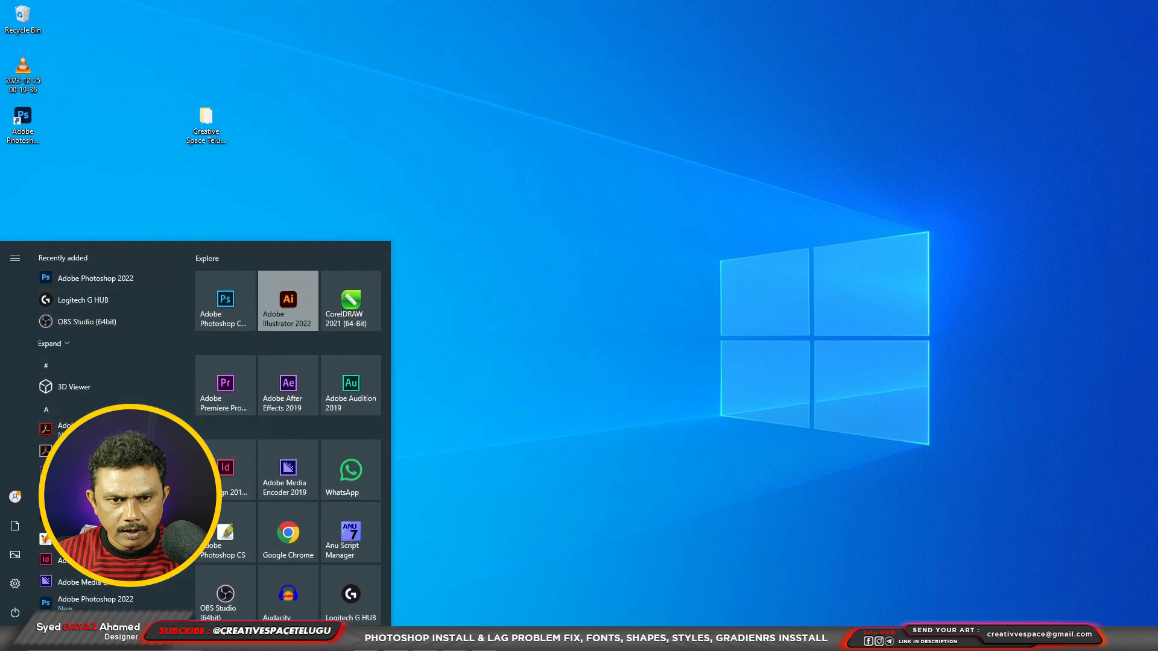
pyautogui.write('grap')
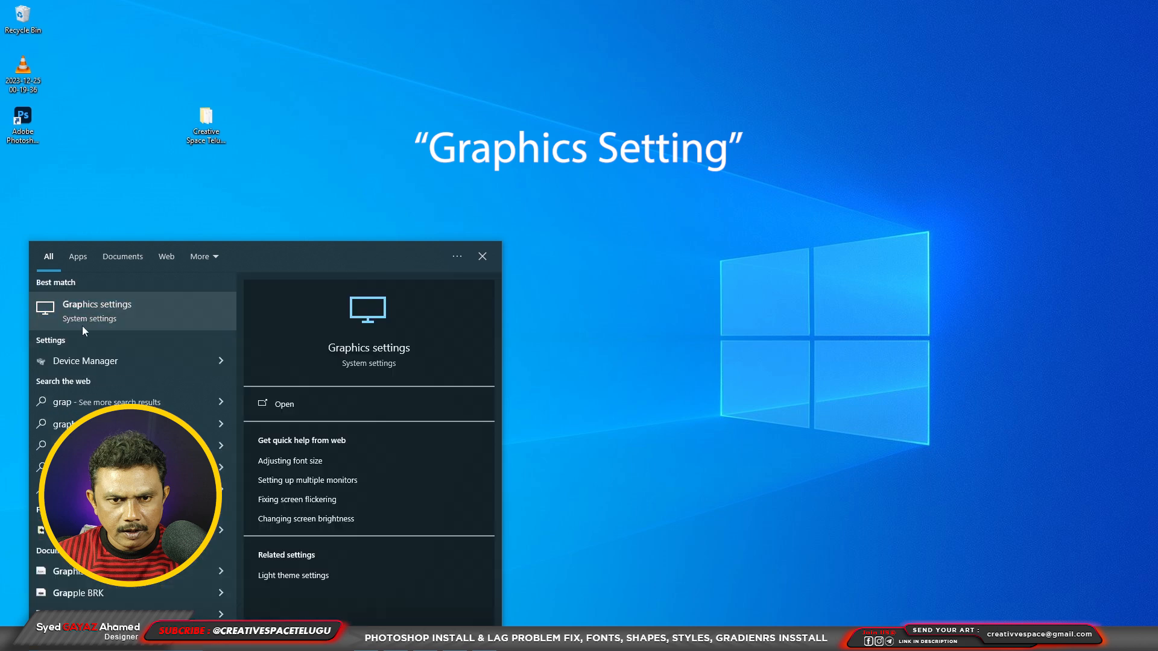
pyautogui.click(82, 325)
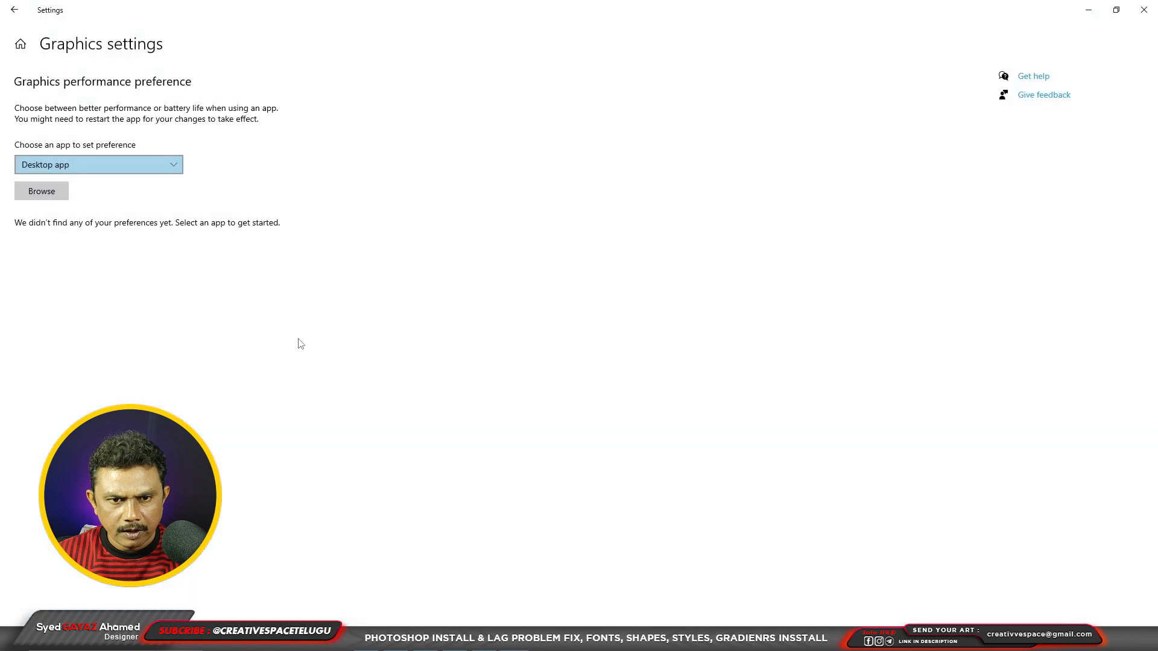
# Add the Photoshop application from C:\Program Files\Adobe\Adobe Photoshop 2022 to the graphics performance preference list.
pyautogui.click(41, 191)
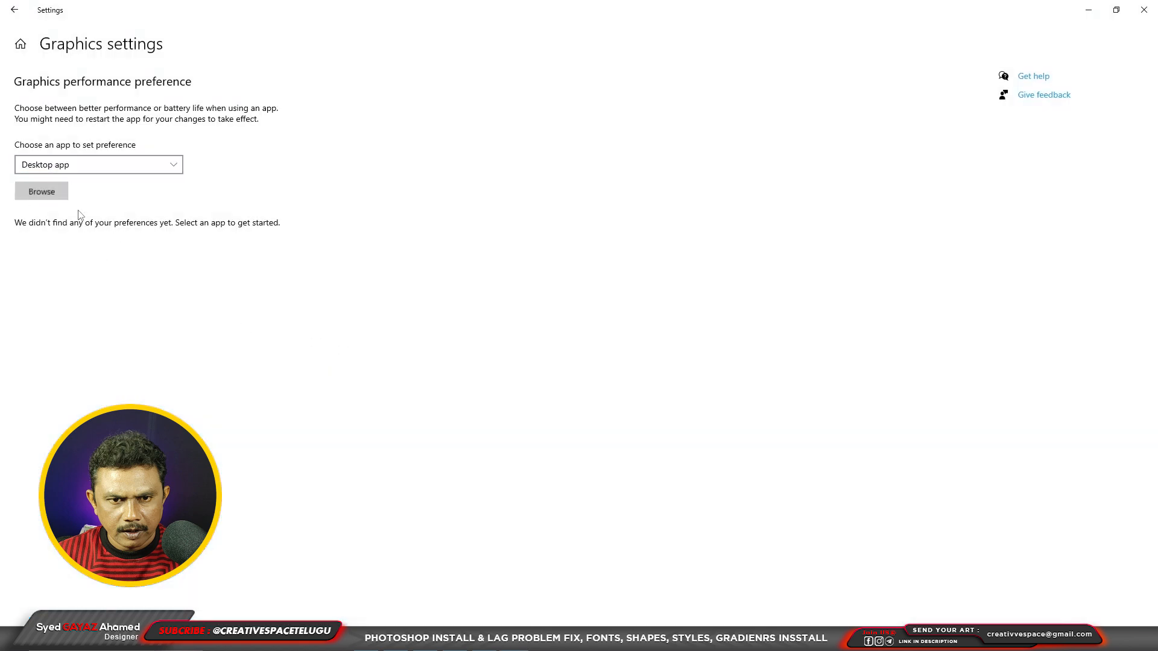
pyautogui.click(63, 196)
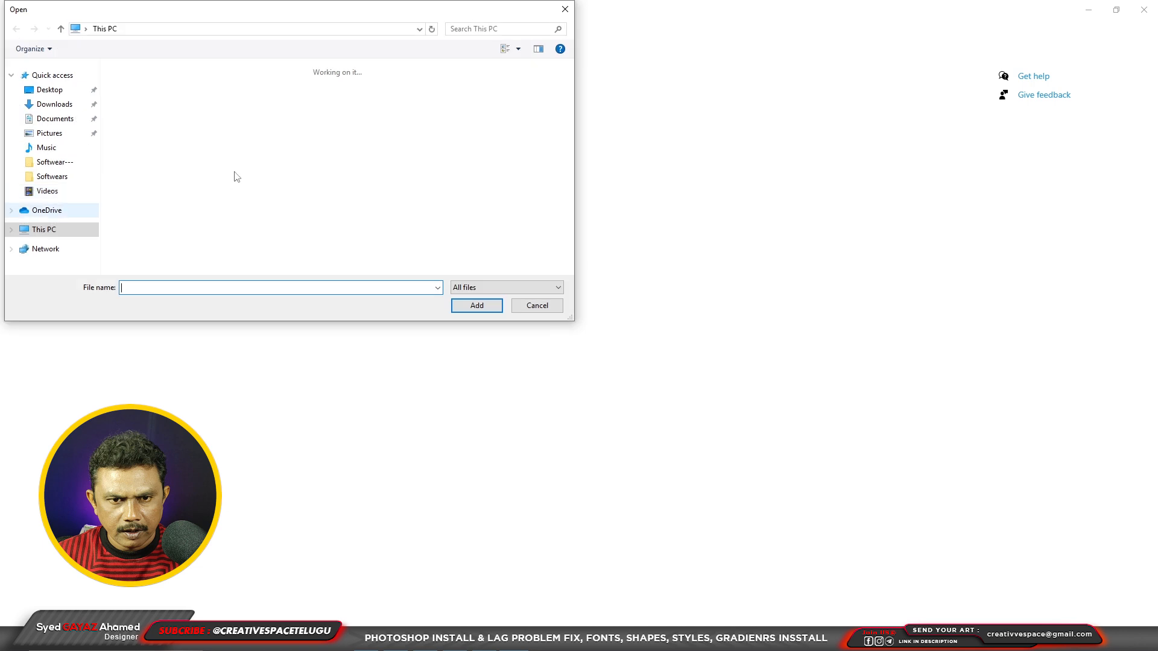
pyautogui.click(198, 219)
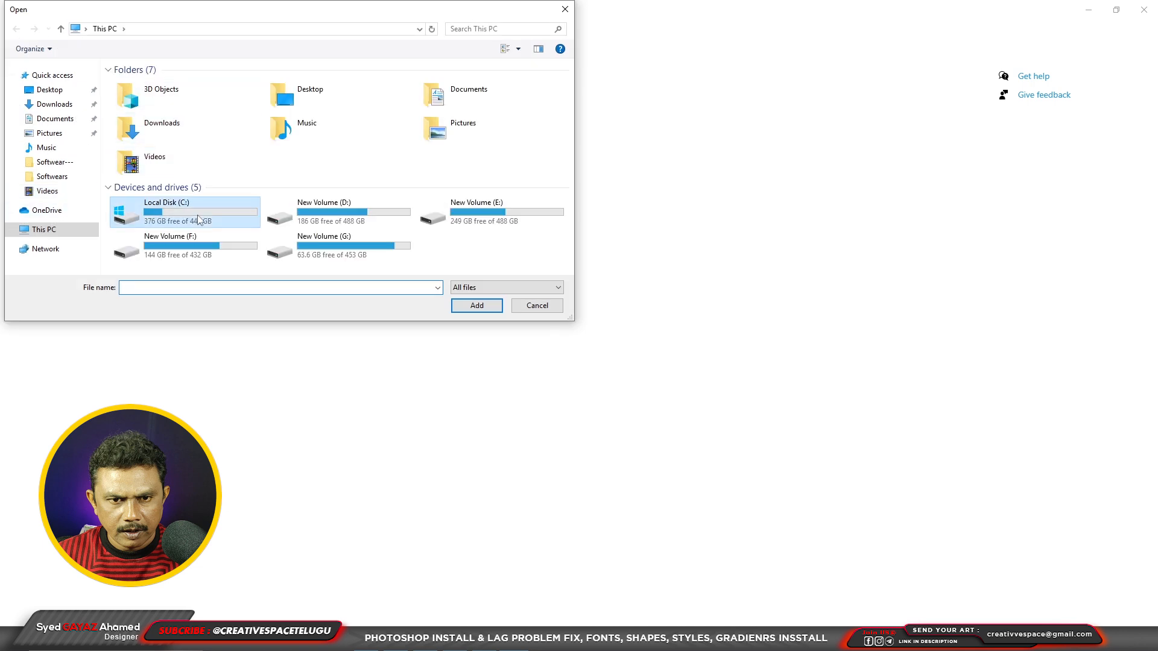
pyautogui.doubleClick(198, 214)
pyautogui.doubleClick(164, 125)
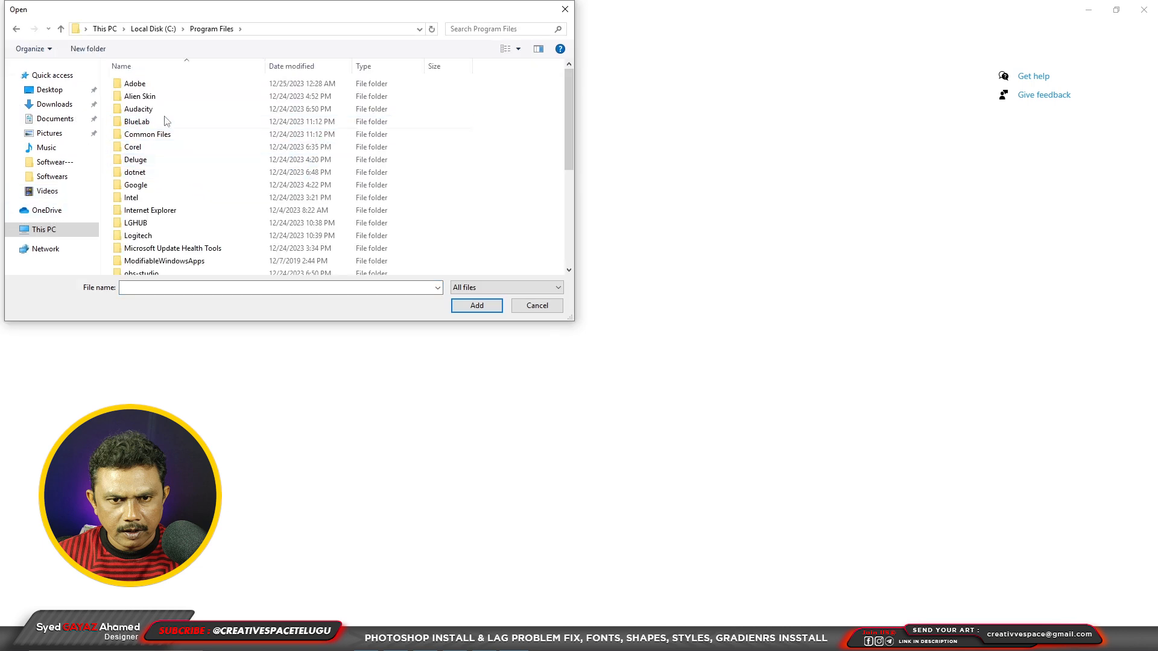
pyautogui.click(170, 88)
pyautogui.doubleClick(170, 88)
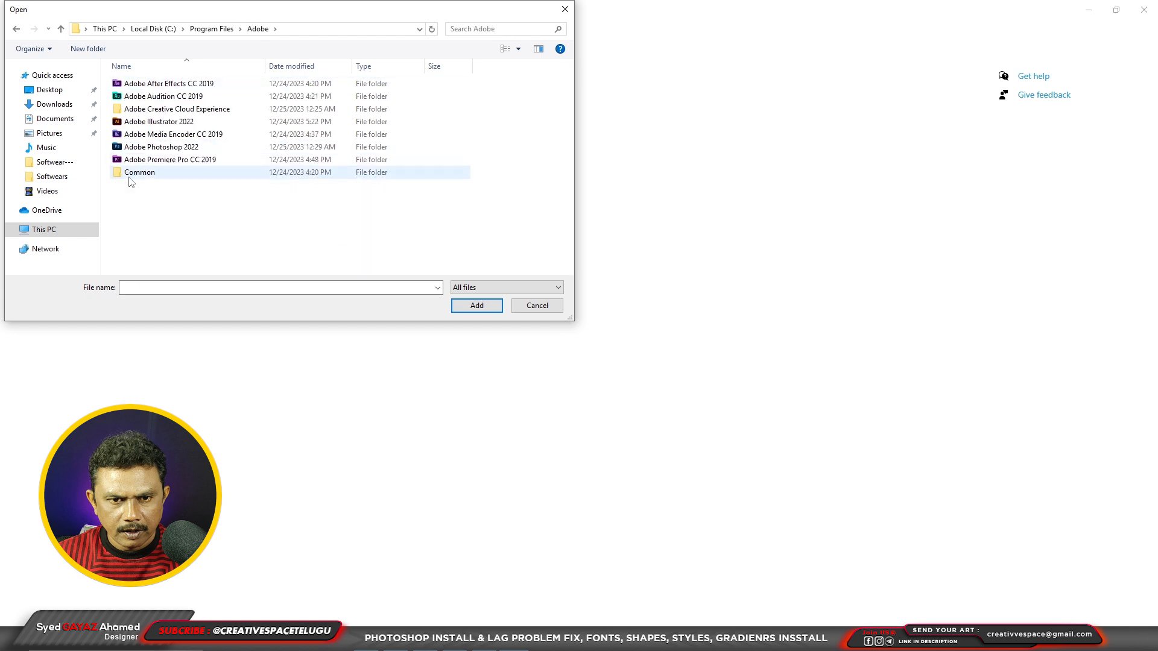
pyautogui.doubleClick(166, 148)
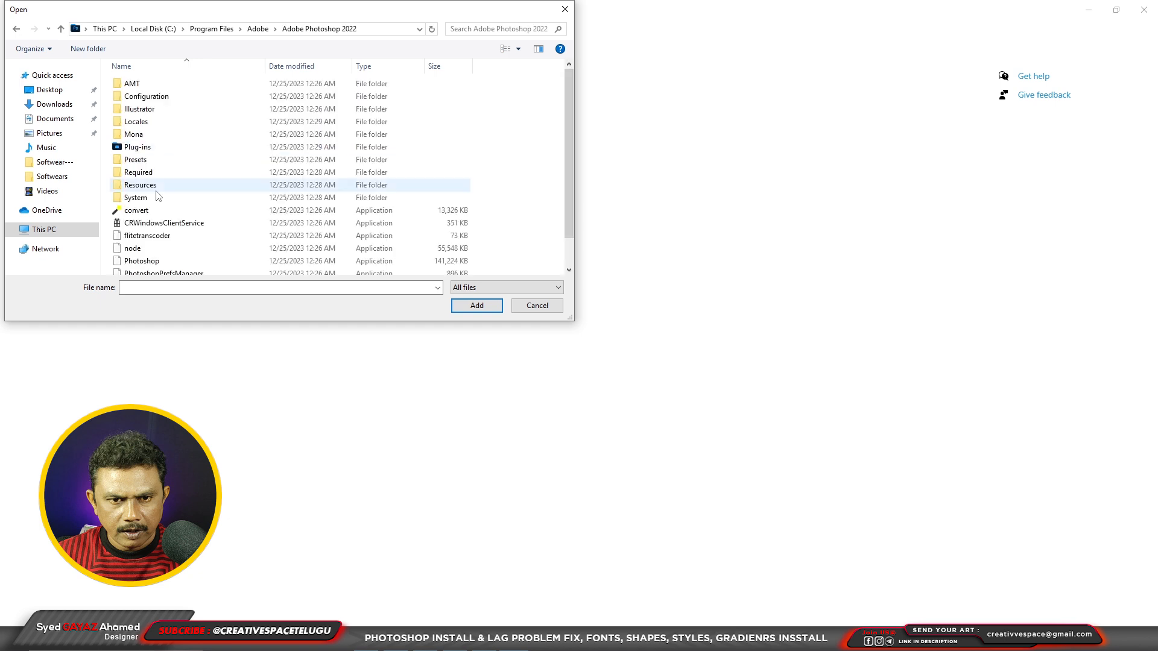
pyautogui.scroll(-1, 156, 236)
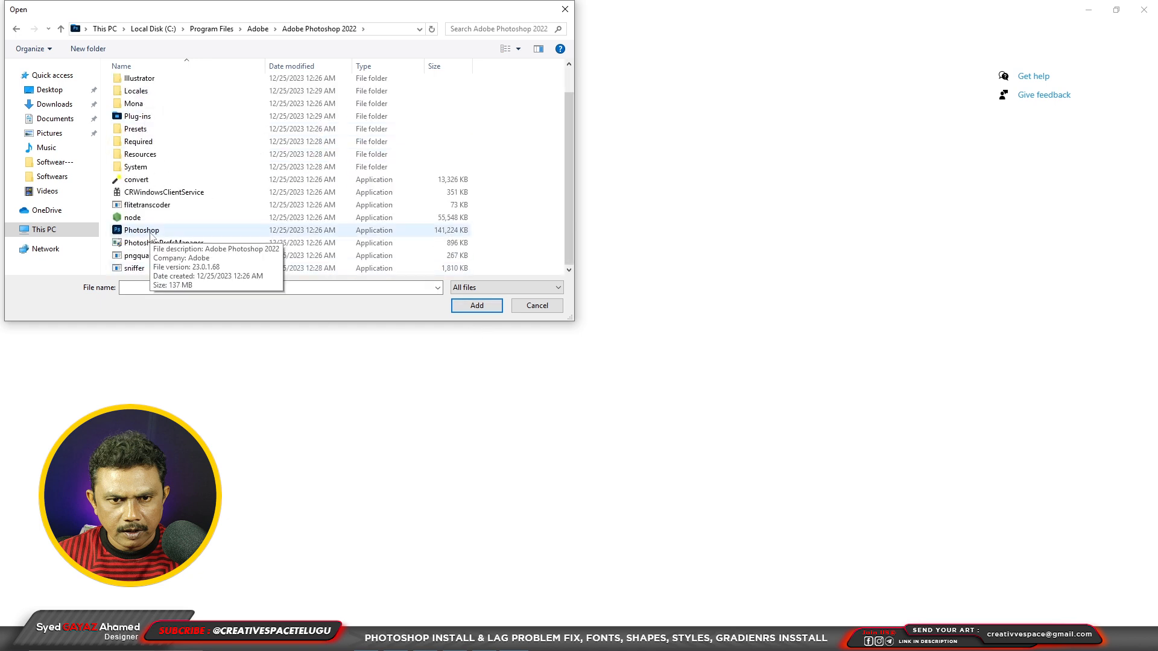
pyautogui.click(157, 235)
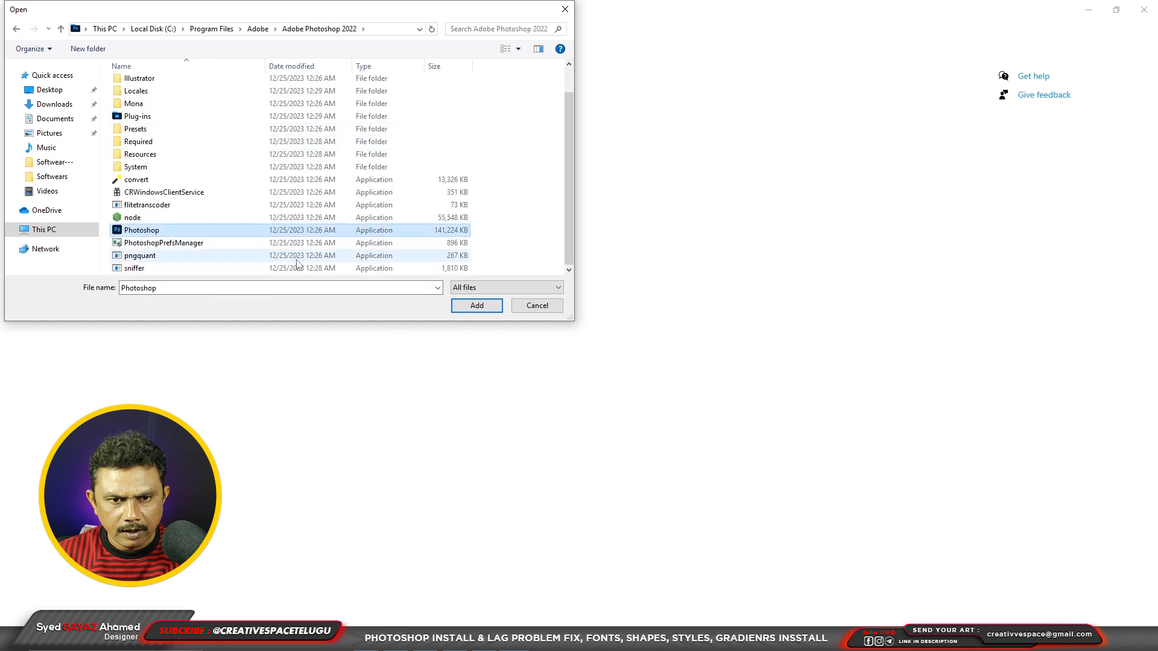
pyautogui.click(500, 302)
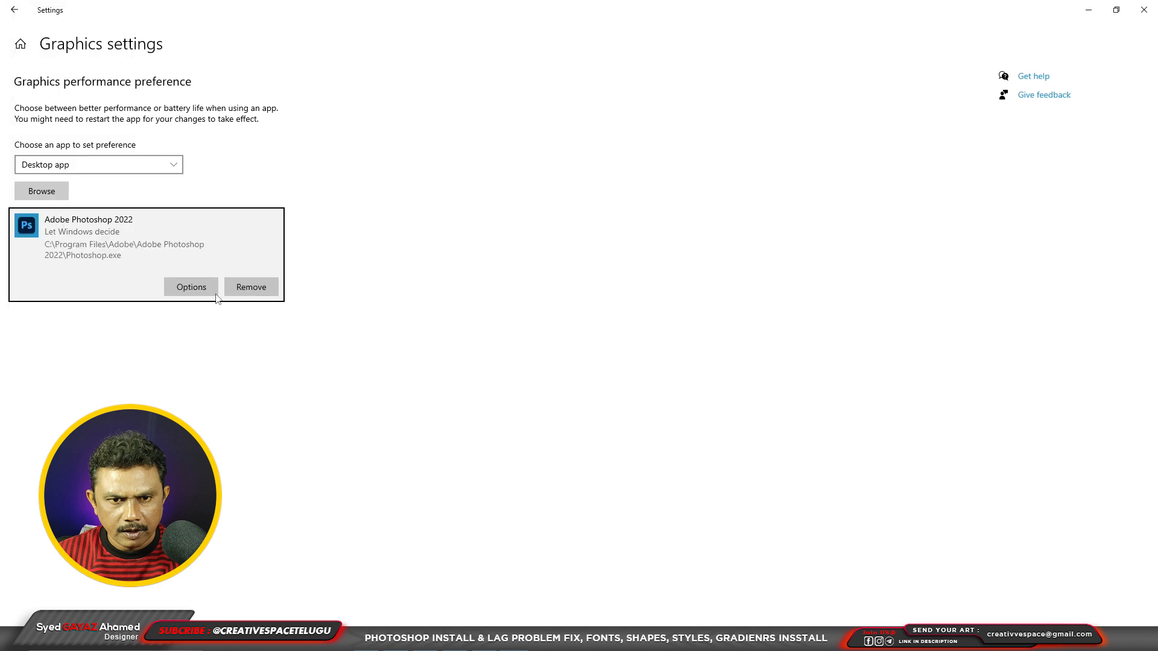
# Set the graphics preference of Adobe Photoshop 2022 to High performance, save it, and close Settings.
pyautogui.click(178, 288)
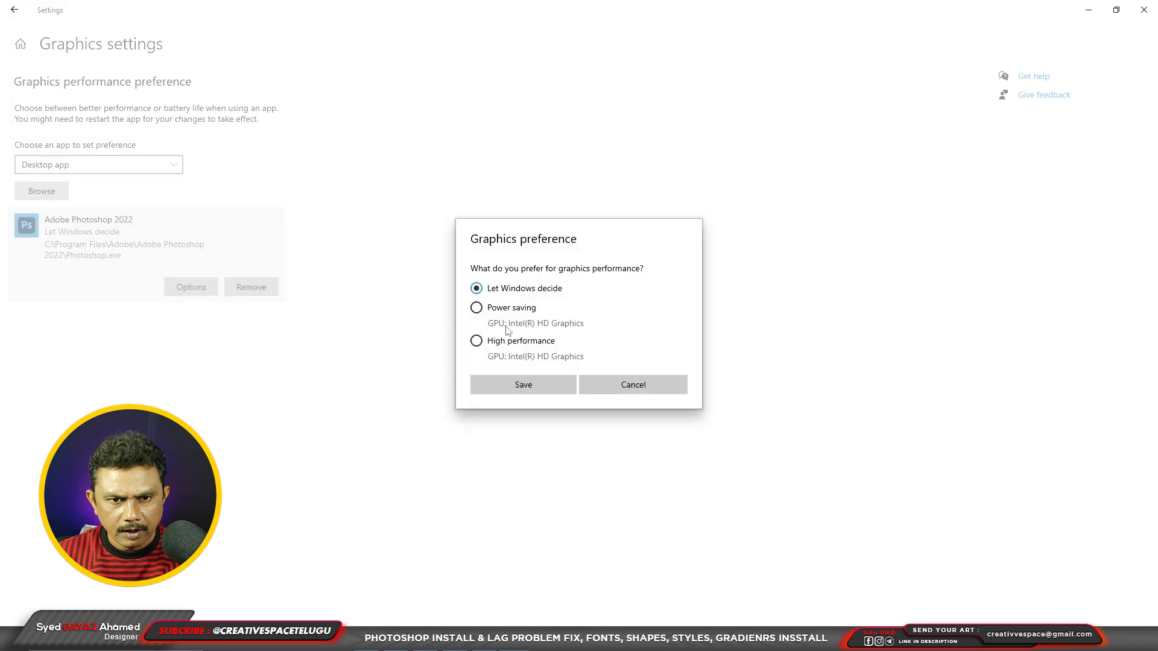
pyautogui.click(503, 343)
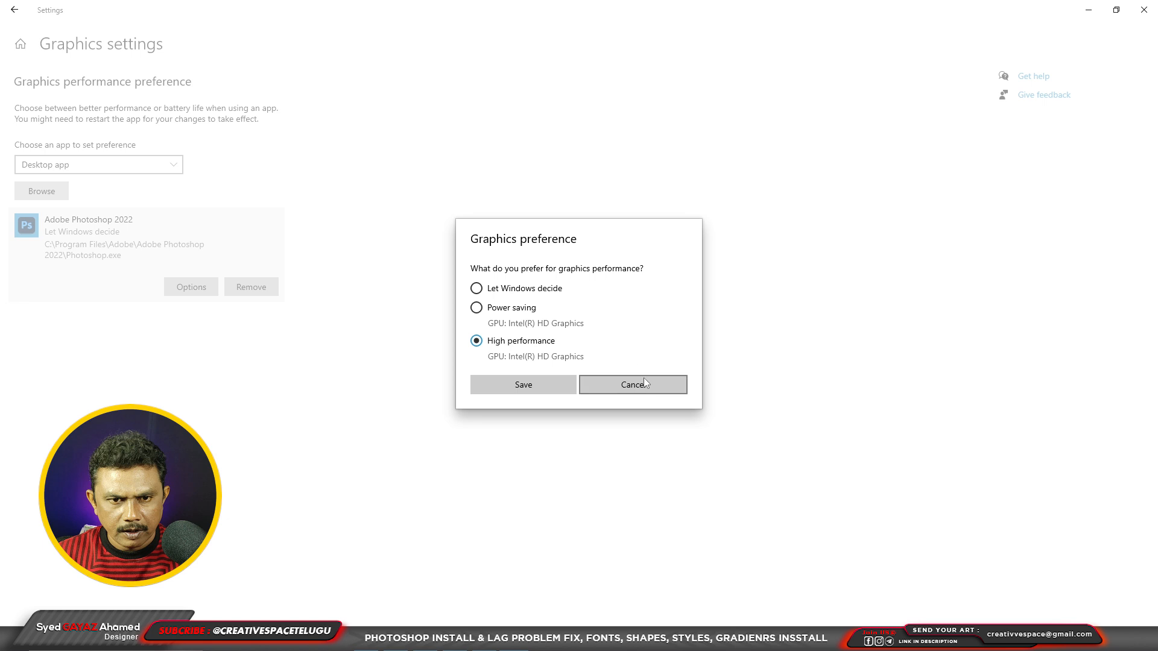
pyautogui.click(507, 384)
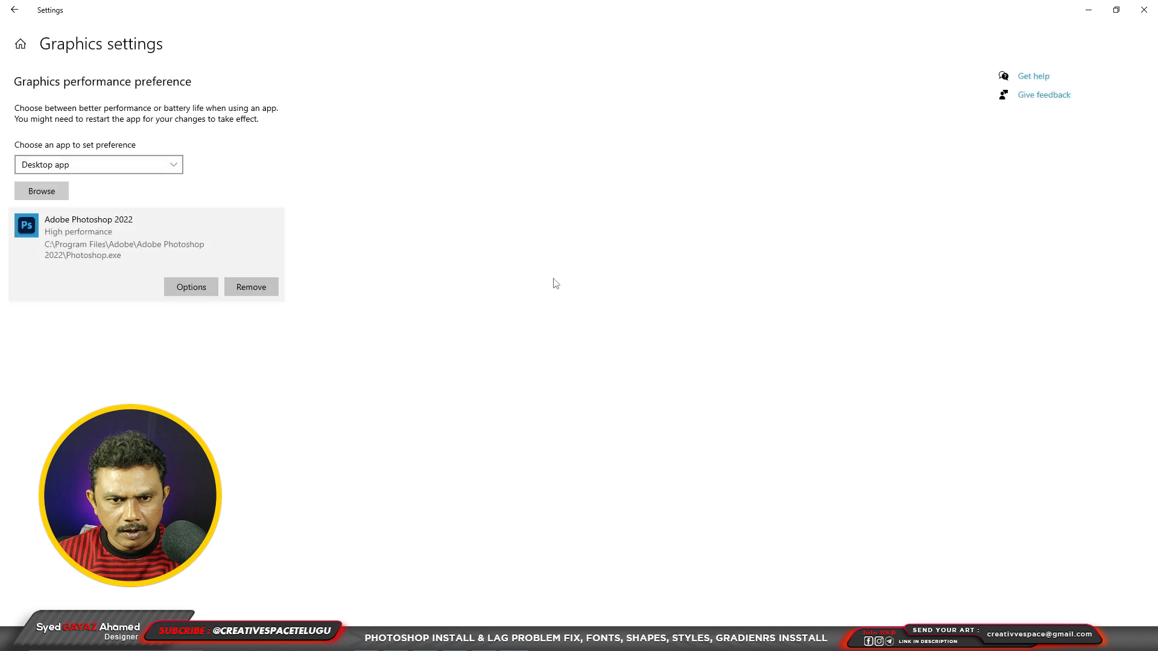
pyautogui.click(1144, 10)
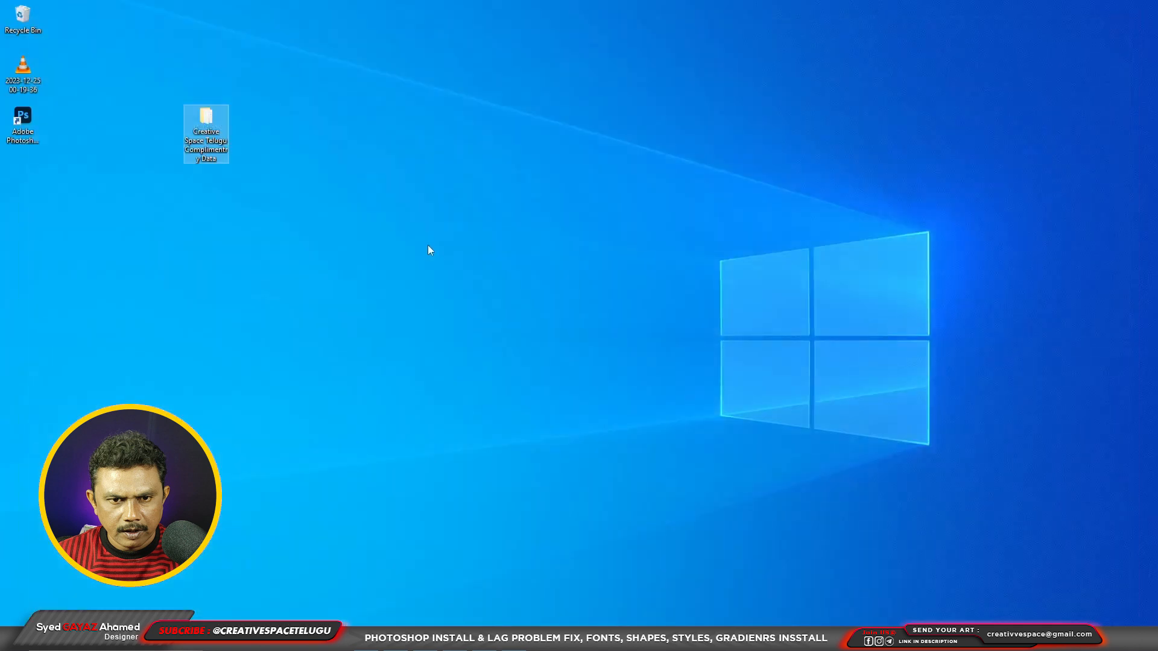
pyautogui.click(453, 320)
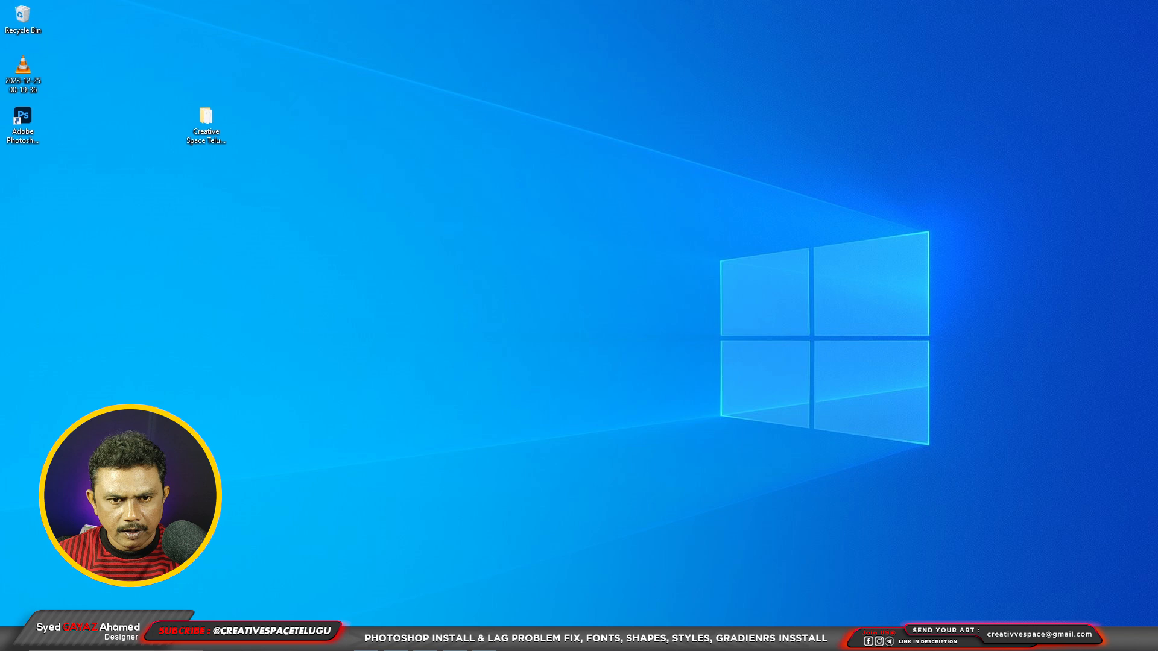
# Open the properties of Local Disk (C:) under This PC and start Disk Cleanup for that drive.
pyautogui.press('super+e')
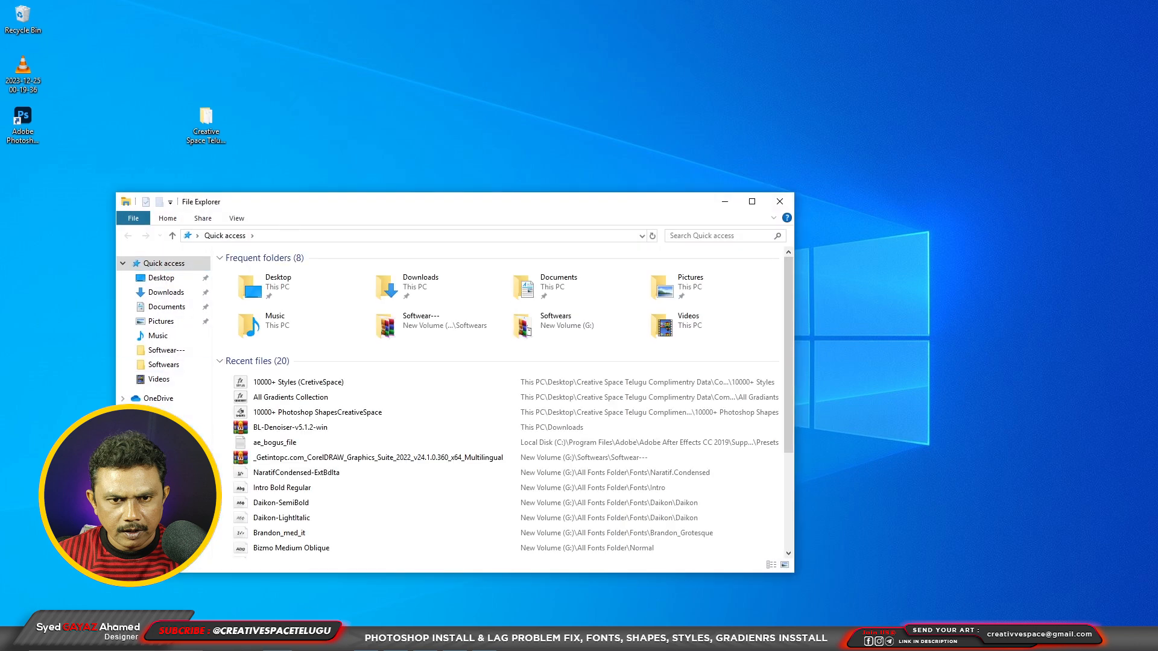
pyautogui.click(181, 417)
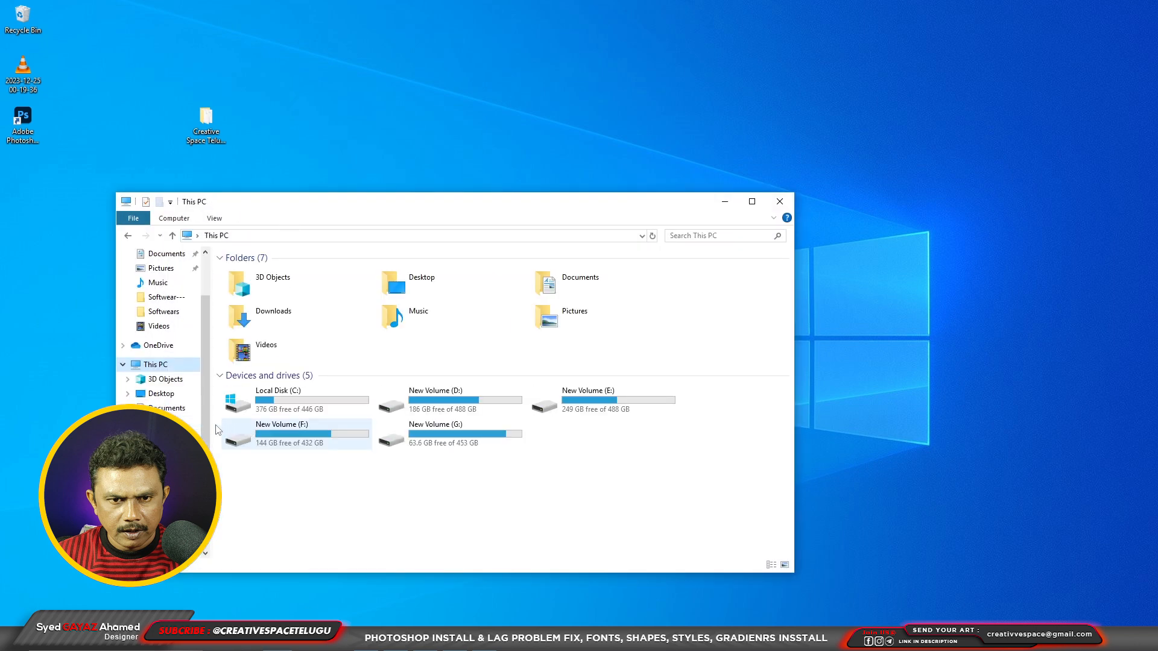
pyautogui.rightClick(298, 400)
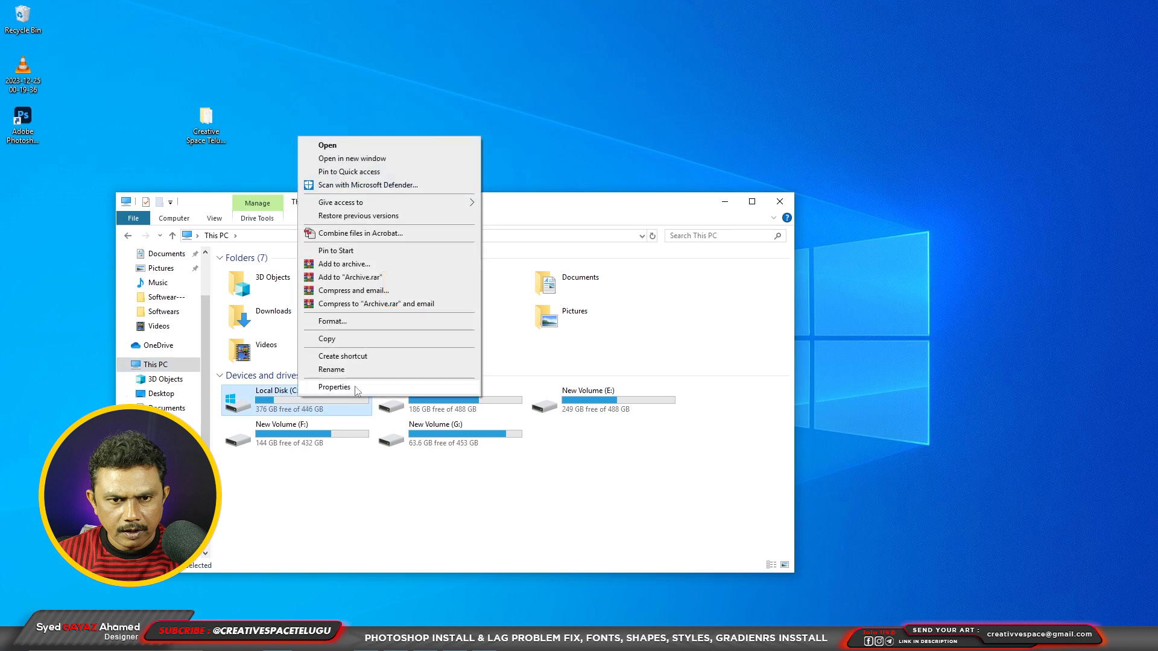
pyautogui.click(357, 389)
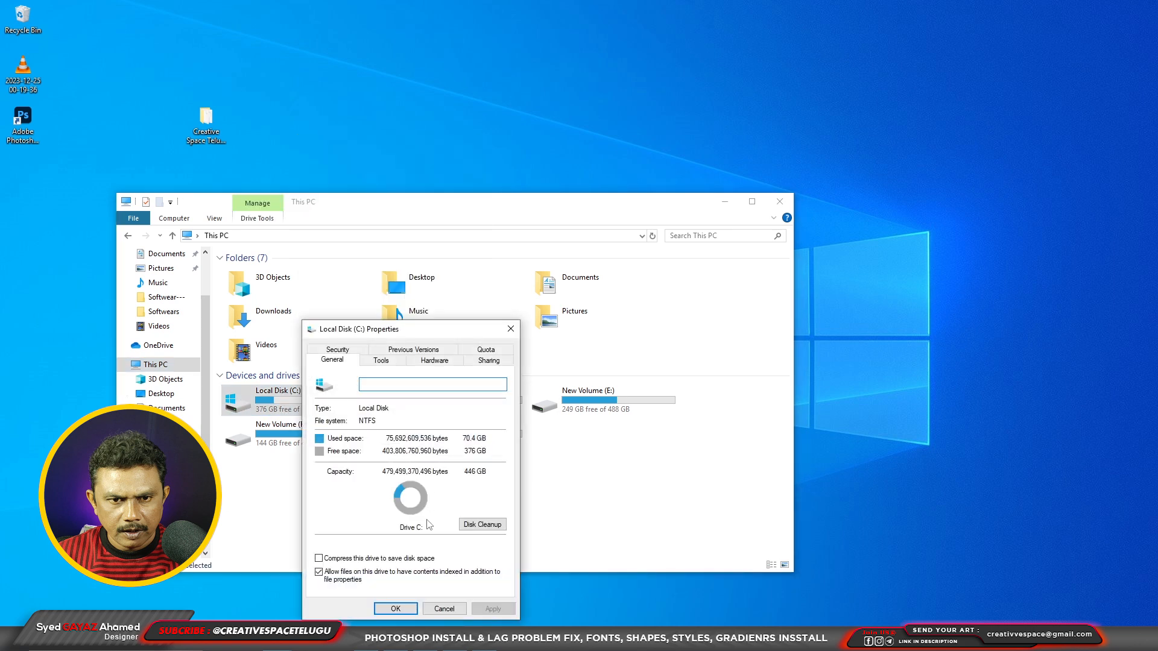
pyautogui.click(482, 525)
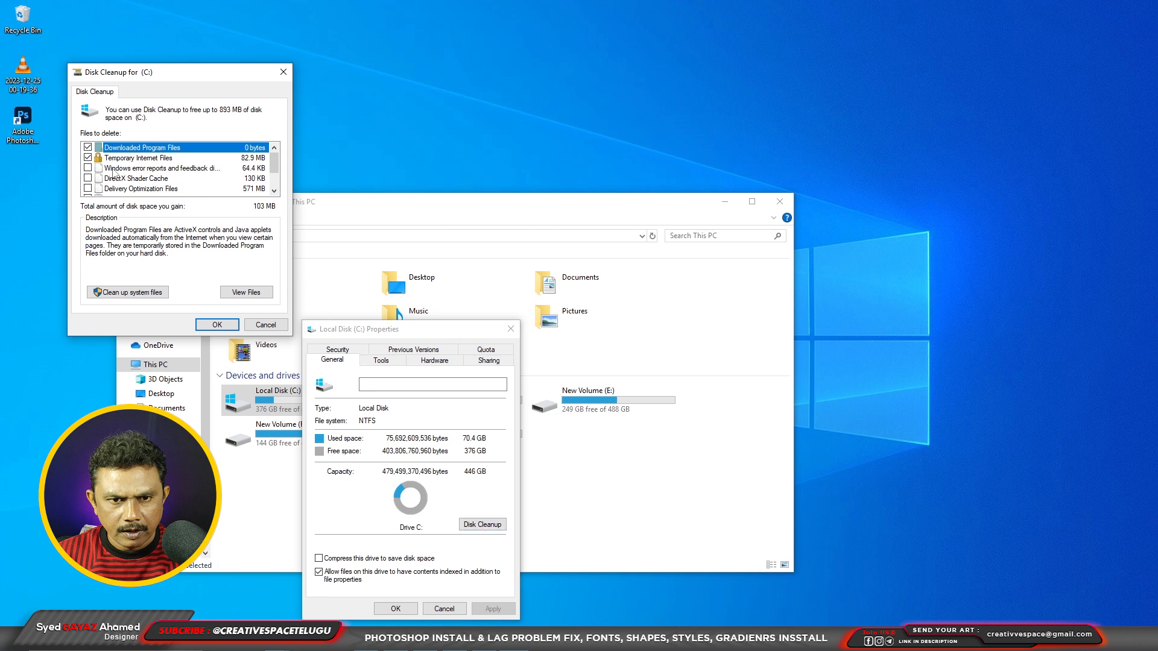
# Add Windows error reports, DirectX Shader Cache and the remaining file types to the cleanup, run it, and close the drive's properties and File Explorer.
pyautogui.click(88, 169)
pyautogui.click(87, 181)
pyautogui.scroll(-1, 105, 179)
pyautogui.click(88, 178)
pyautogui.click(89, 168)
pyautogui.click(88, 157)
pyautogui.scroll(3, 125, 163)
pyautogui.click(217, 325)
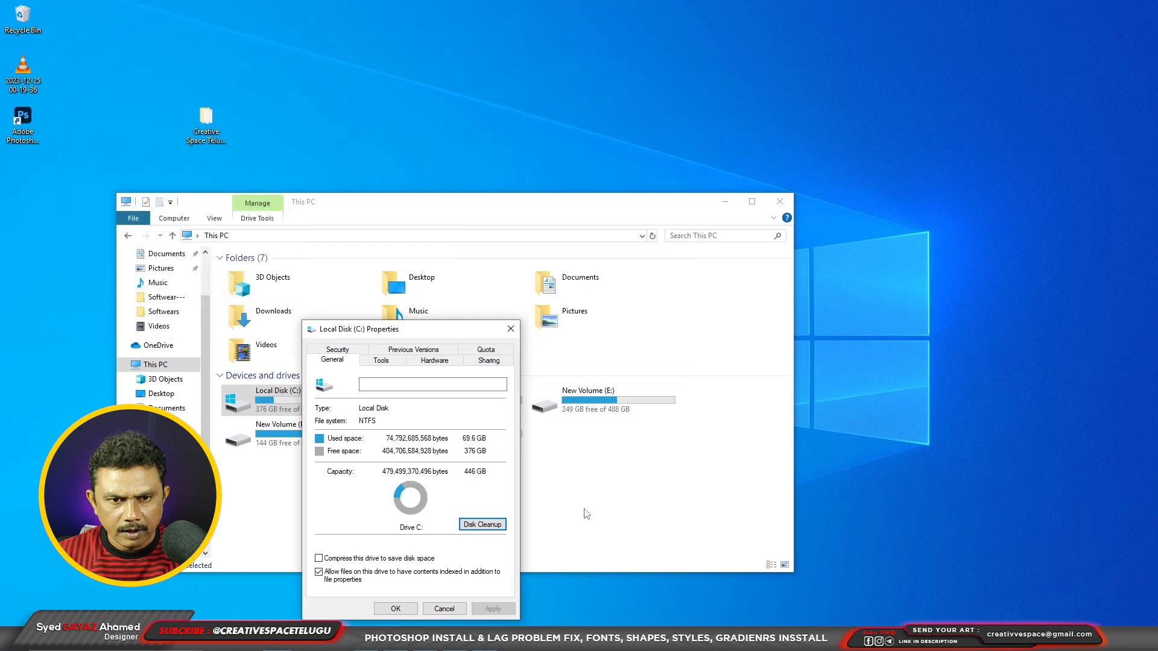
pyautogui.click(386, 609)
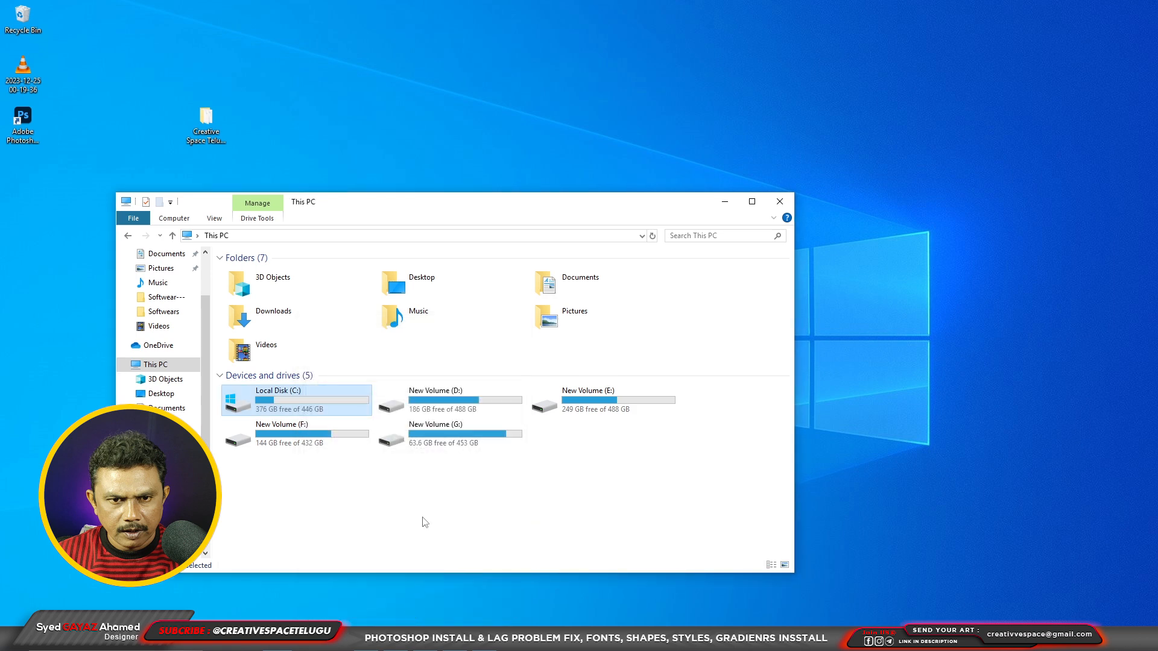
pyautogui.click(780, 201)
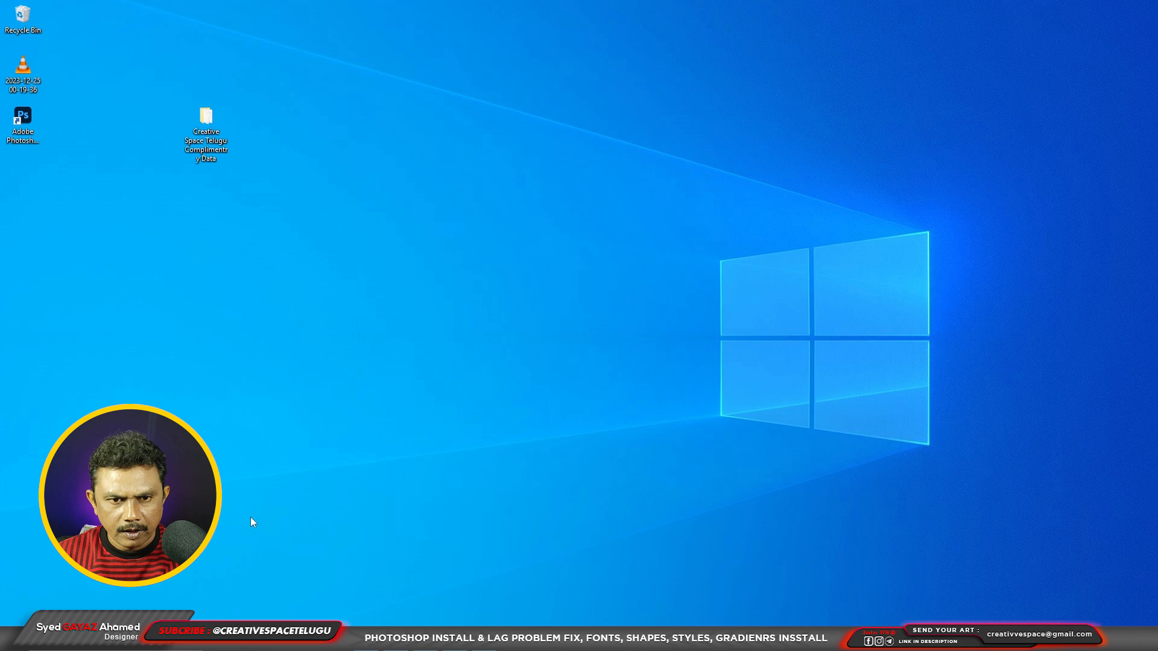
# Run "temp", grant access to the Windows Temp folder, delete all its contents, and close the folder.
pyautogui.press('super+r')
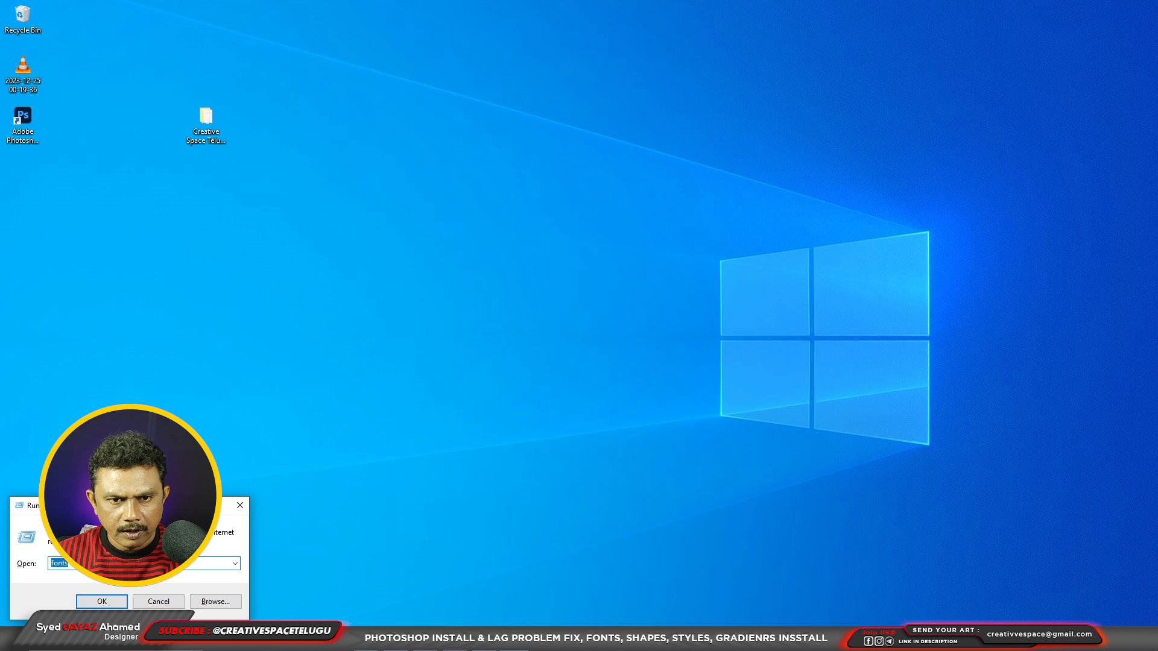
pyautogui.write('tem')
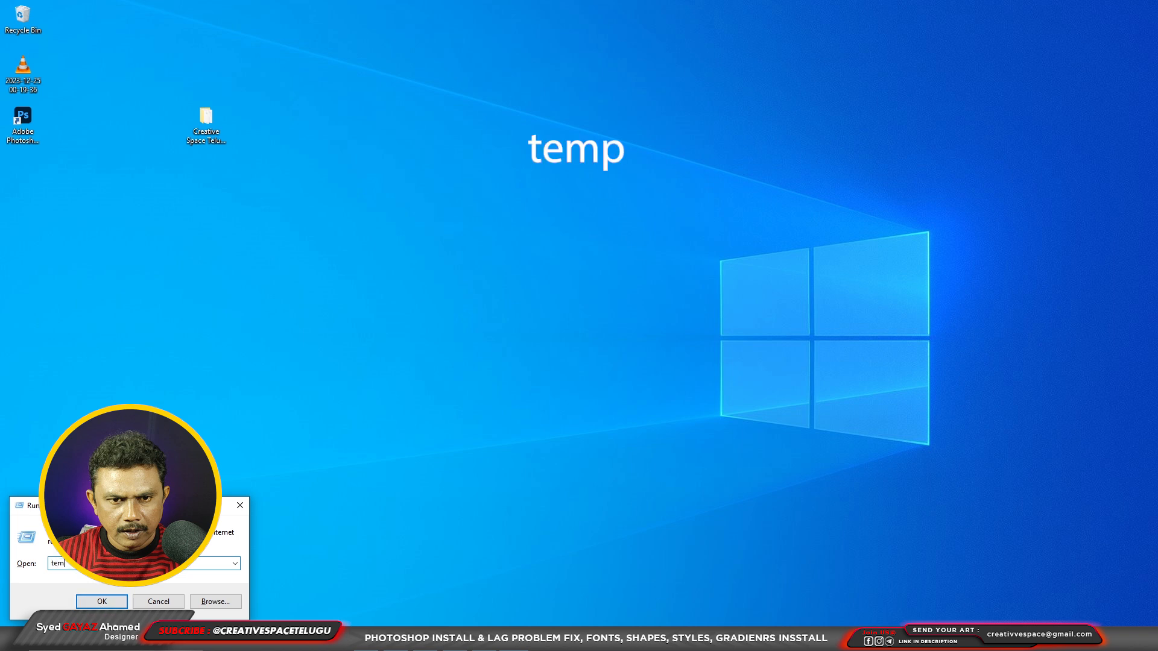
pyautogui.press('Return')
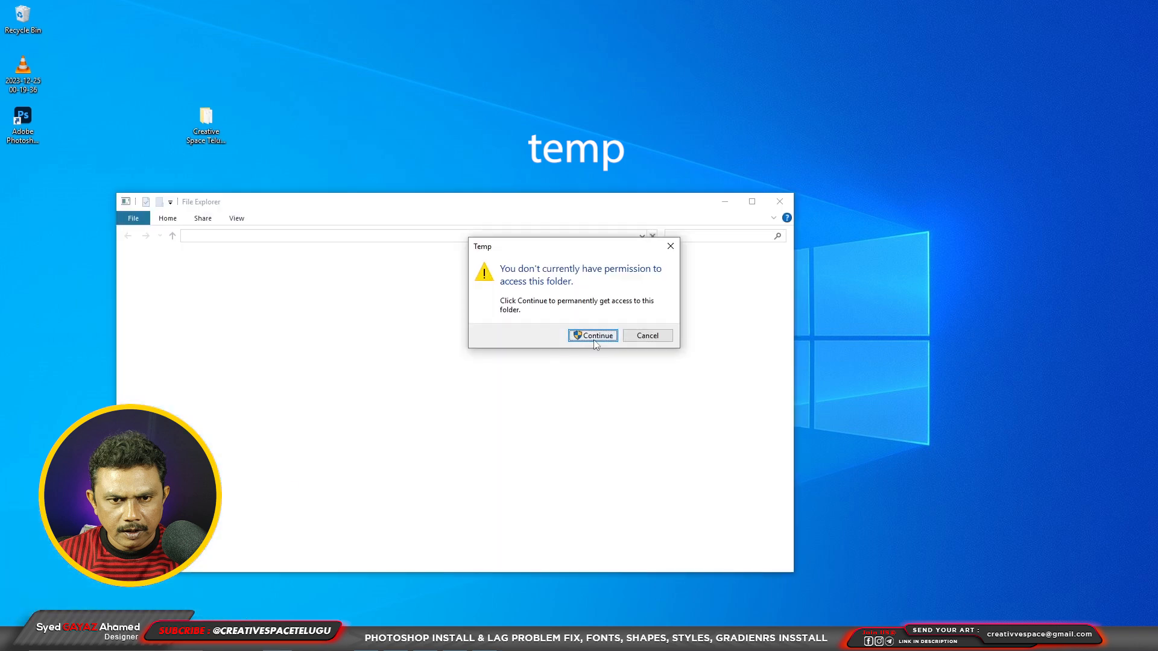
pyautogui.click(593, 335)
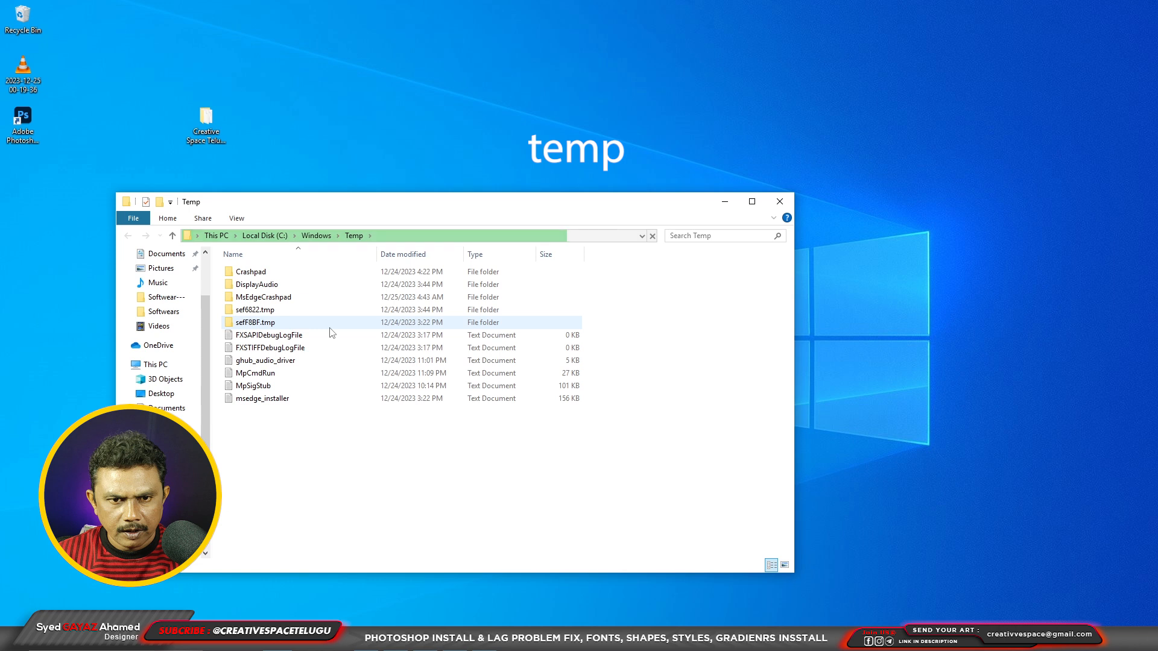
pyautogui.moveTo(366, 474); pyautogui.dragTo(235, 268)
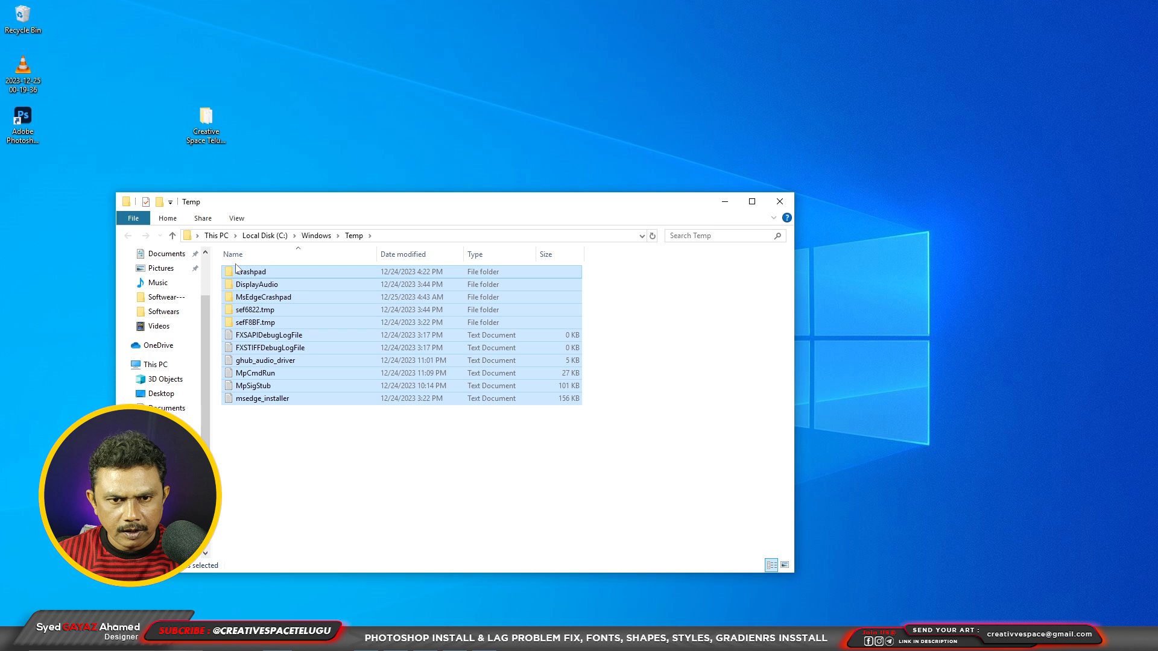
pyautogui.press('Delete')
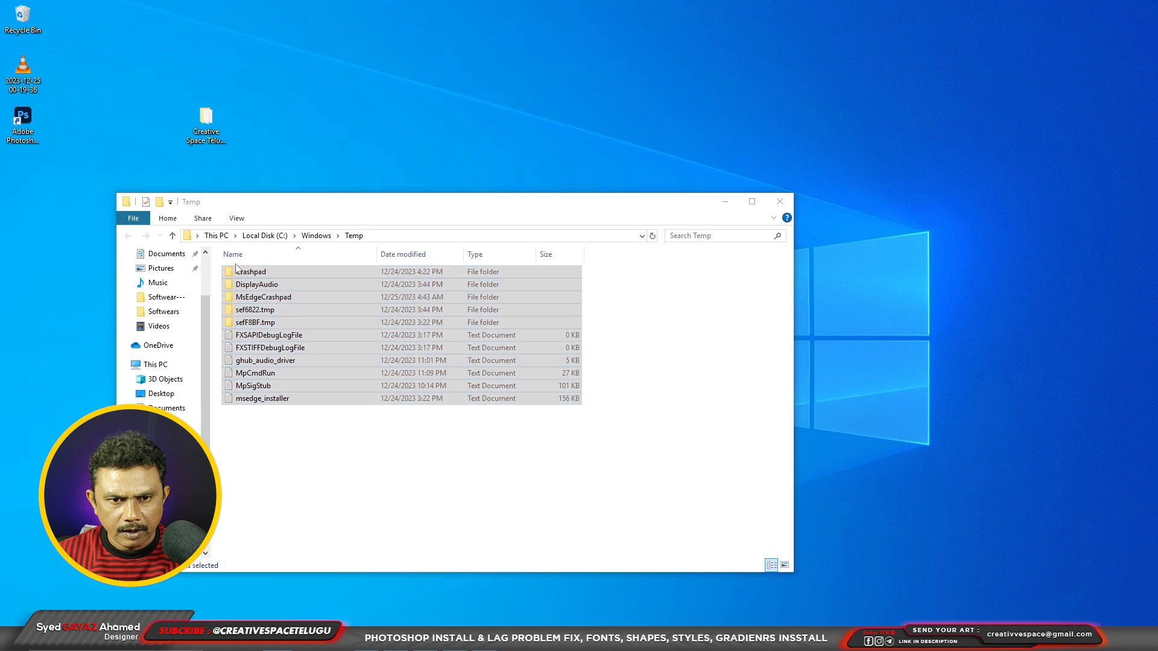
pyautogui.click(782, 204)
# Run "%temp%" to open the user account's AppData Temp folder.
pyautogui.press('super+r')
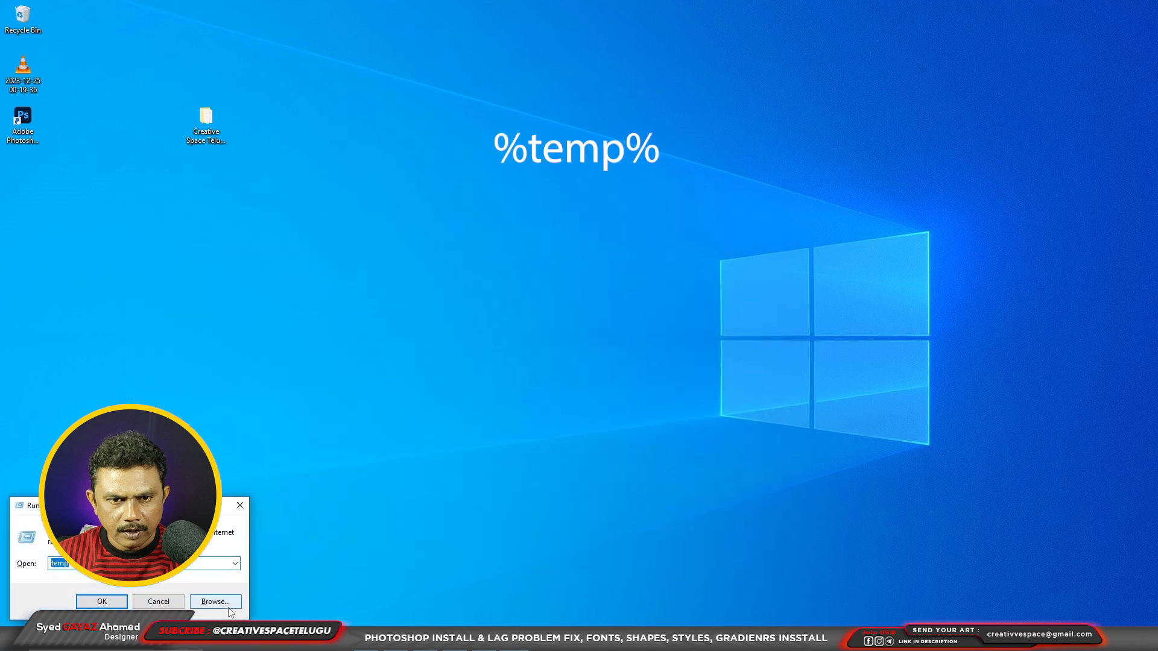
pyautogui.press('Right')
pyautogui.write('%')
pyautogui.click(102, 602)
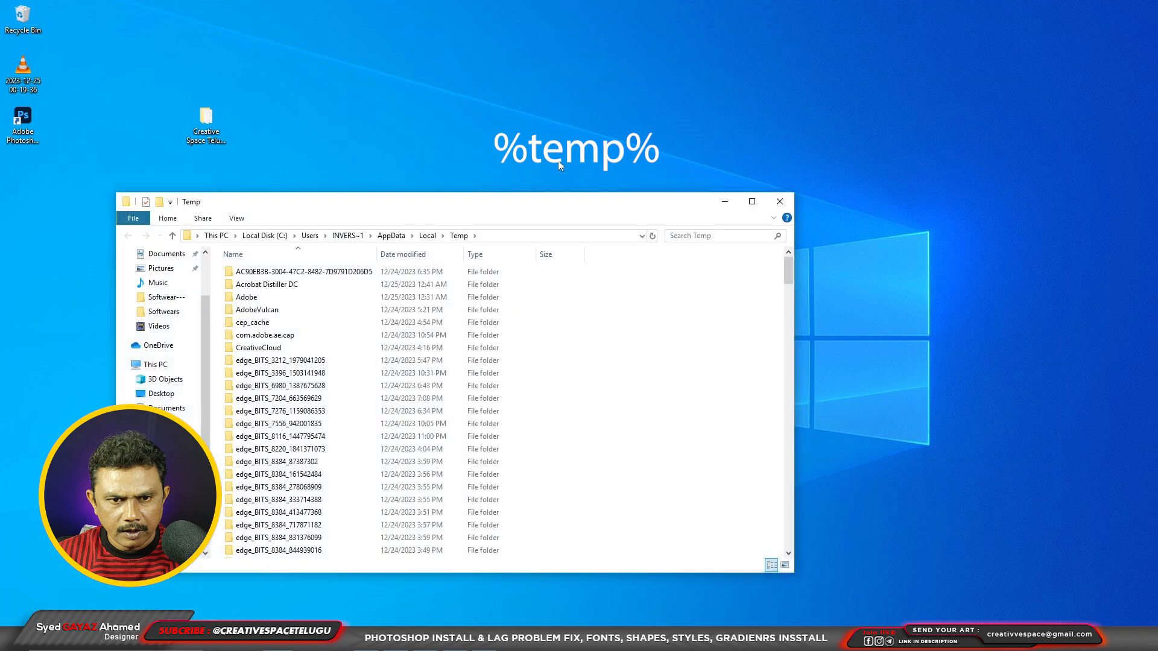
# Delete all items in the user's Temp folder, retrying and then skipping those in use, and close the folder.
pyautogui.click(271, 463)
pyautogui.hotkey('ctrl', 'a')
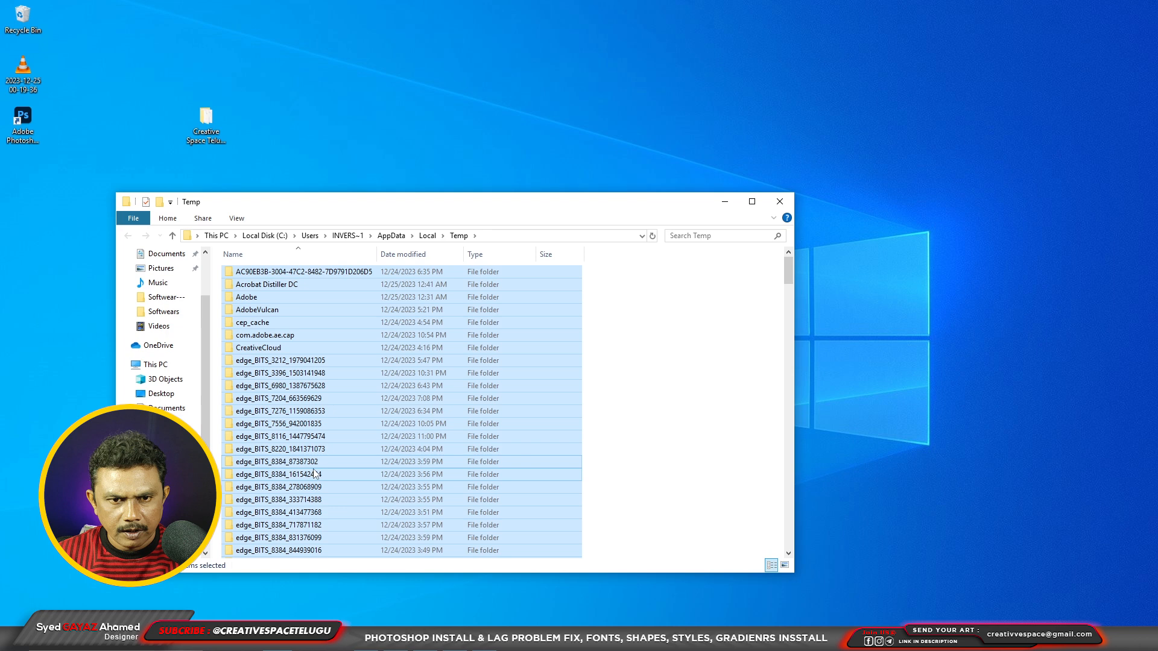
pyautogui.press('Delete')
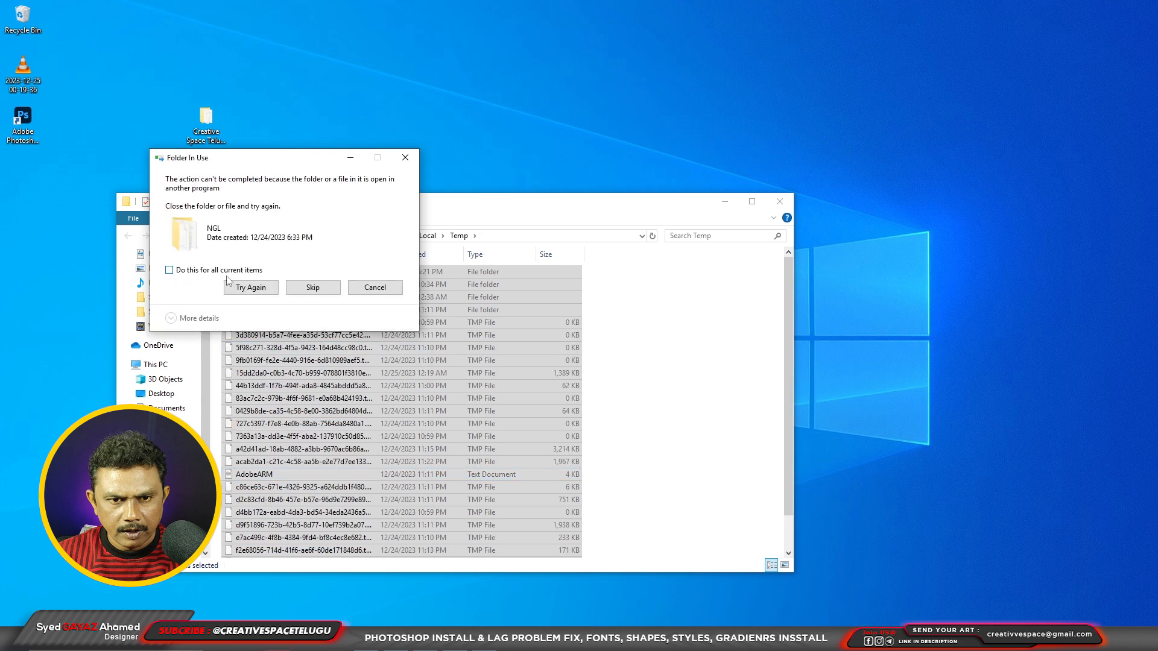
pyautogui.click(261, 288)
pyautogui.click(169, 270)
pyautogui.click(252, 287)
pyautogui.click(314, 288)
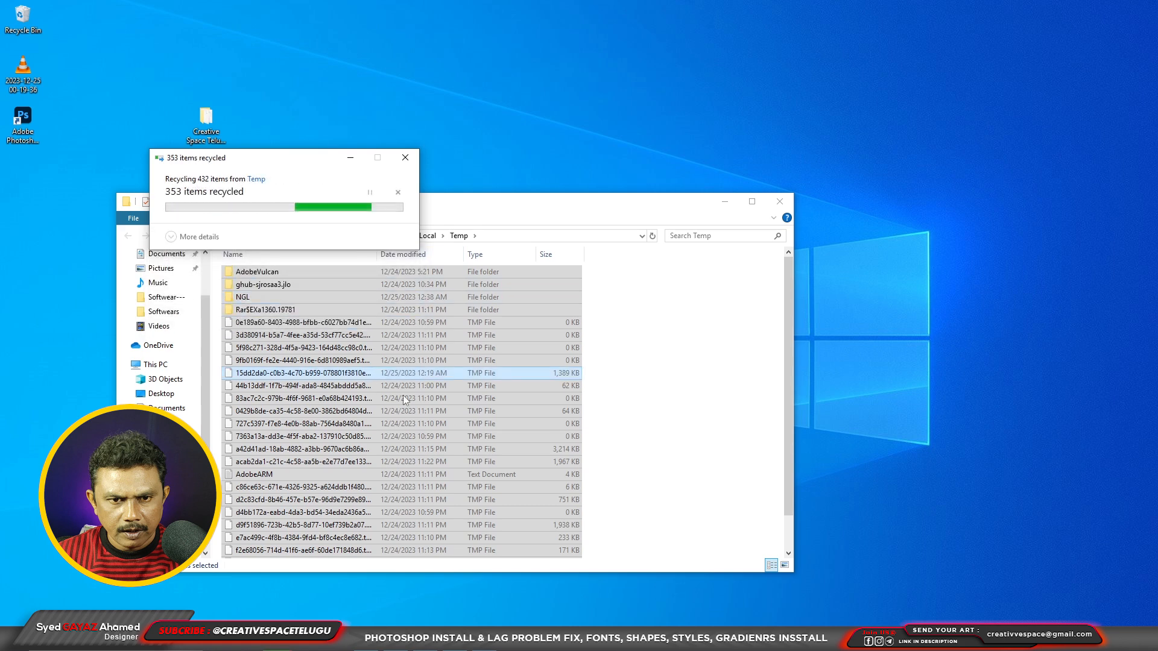
pyautogui.click(405, 157)
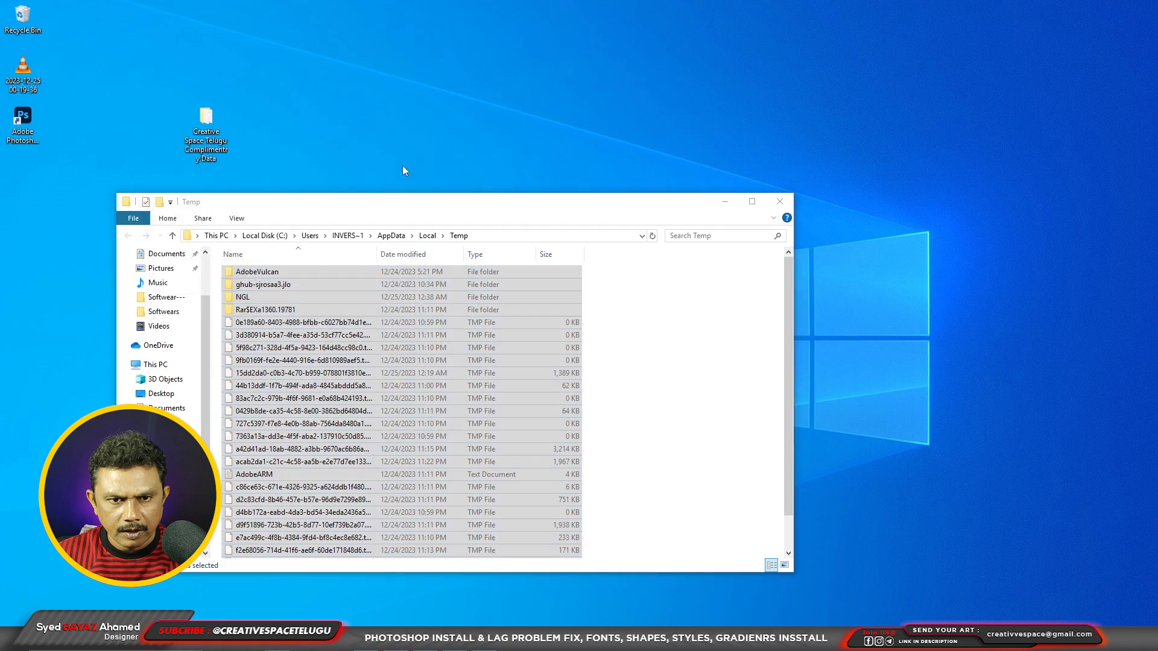
pyautogui.click(791, 199)
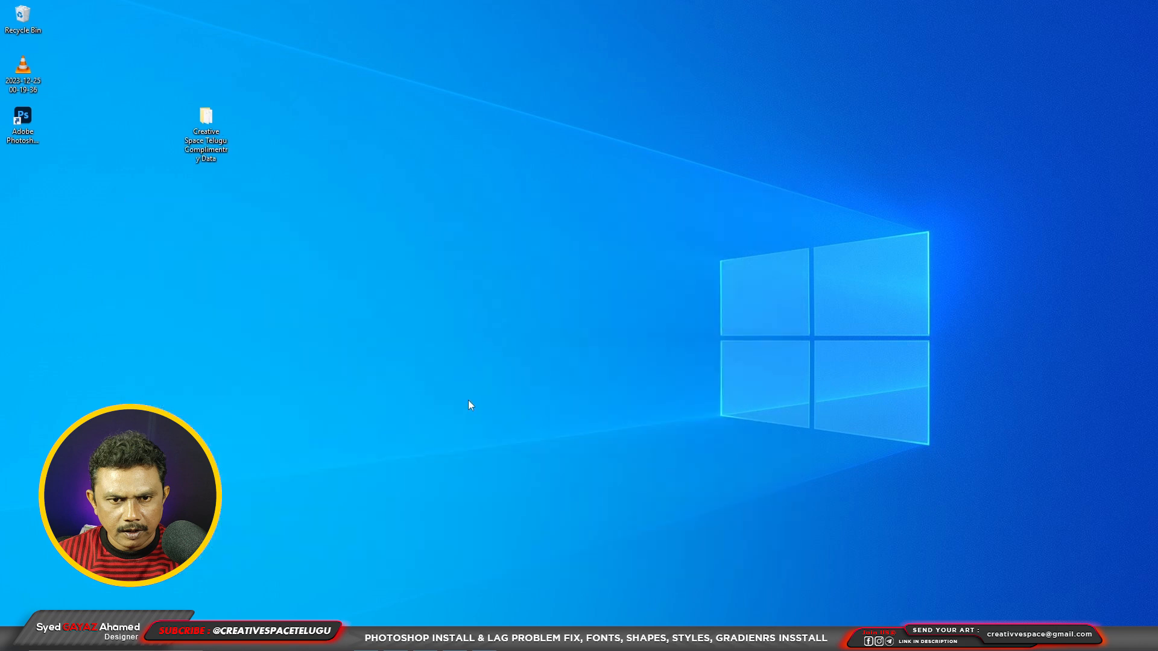
# Run "prefetch" and grant permanent access to open the Windows Prefetch folder.
pyautogui.press('super+r')
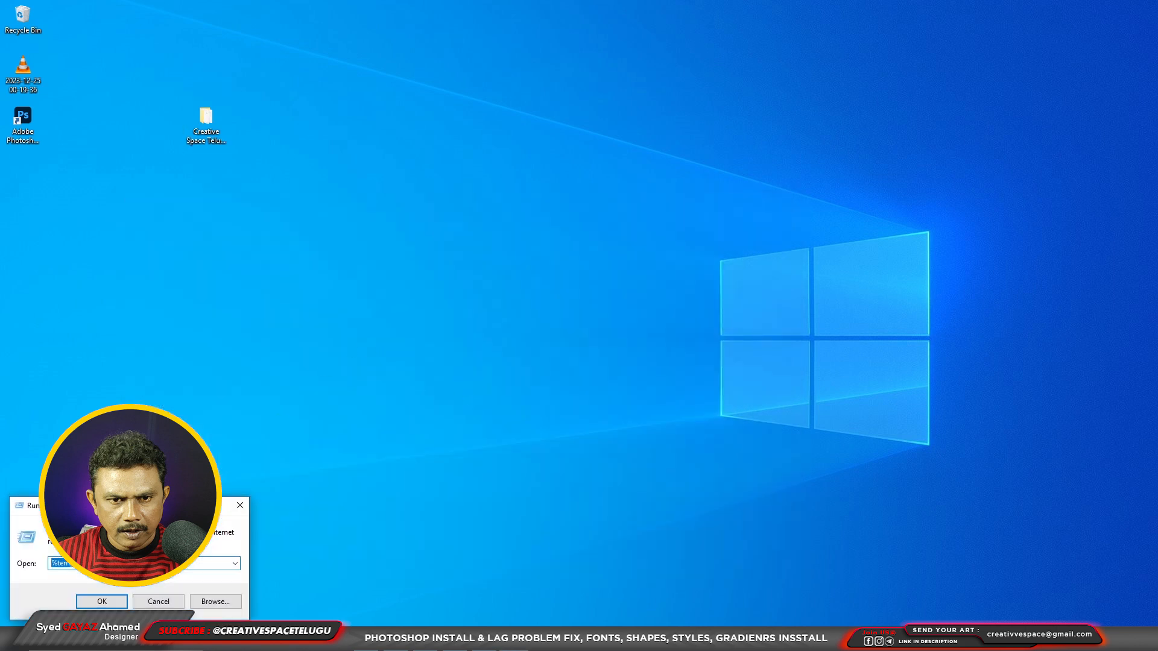
pyautogui.write('prefe')
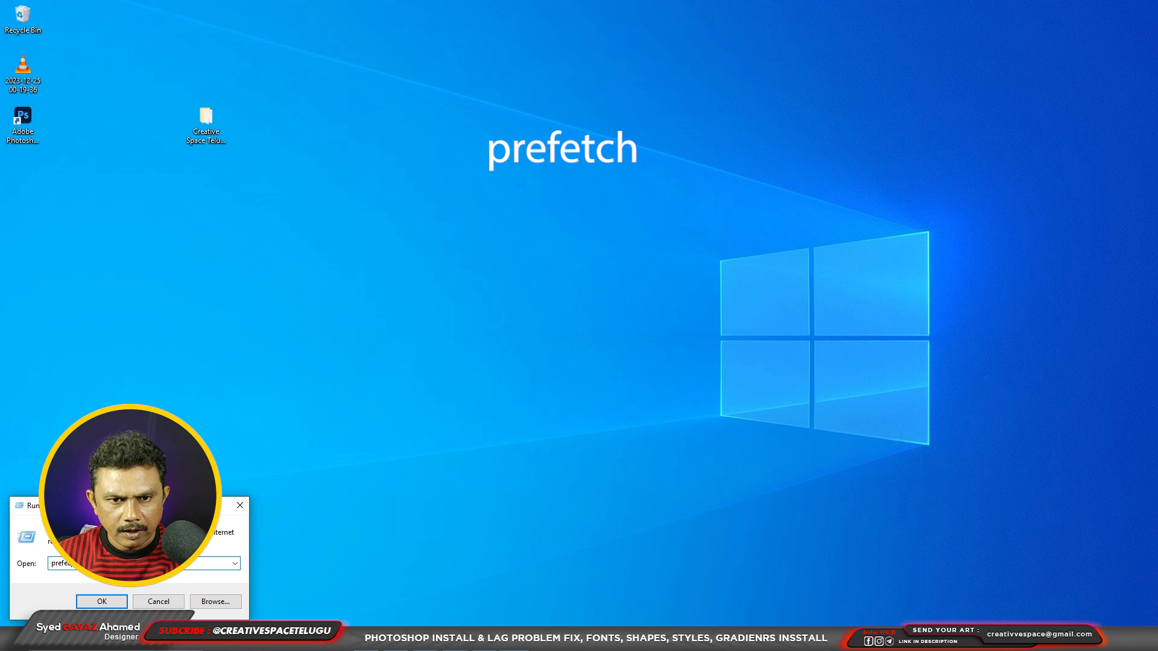
pyautogui.press('Return')
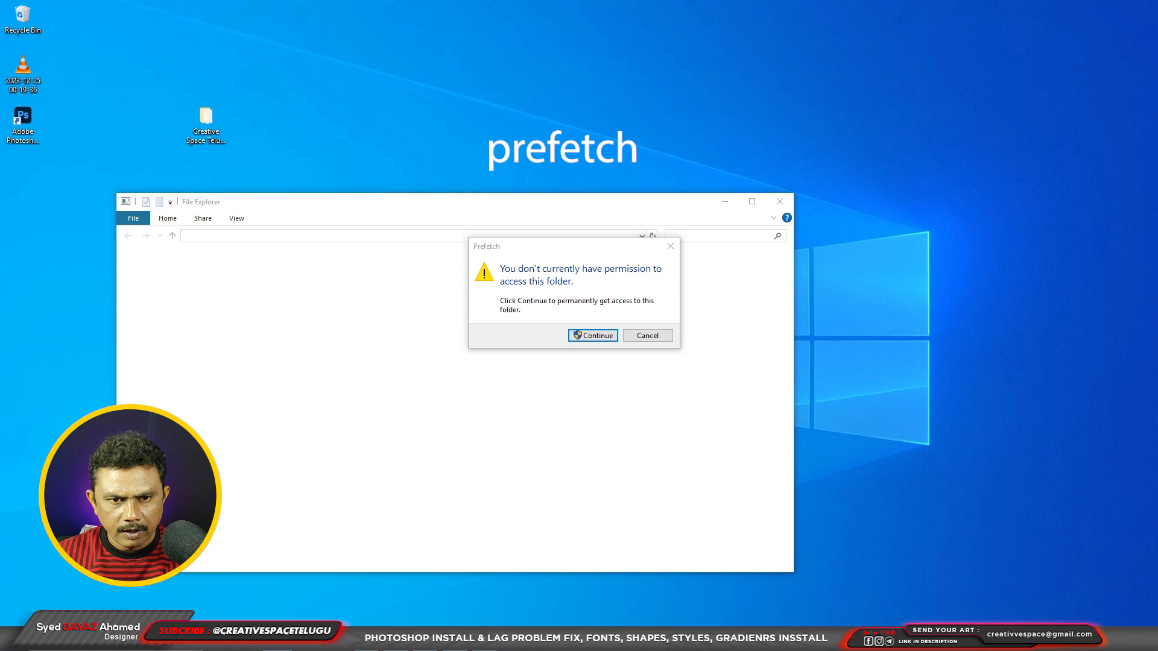
pyautogui.click(598, 335)
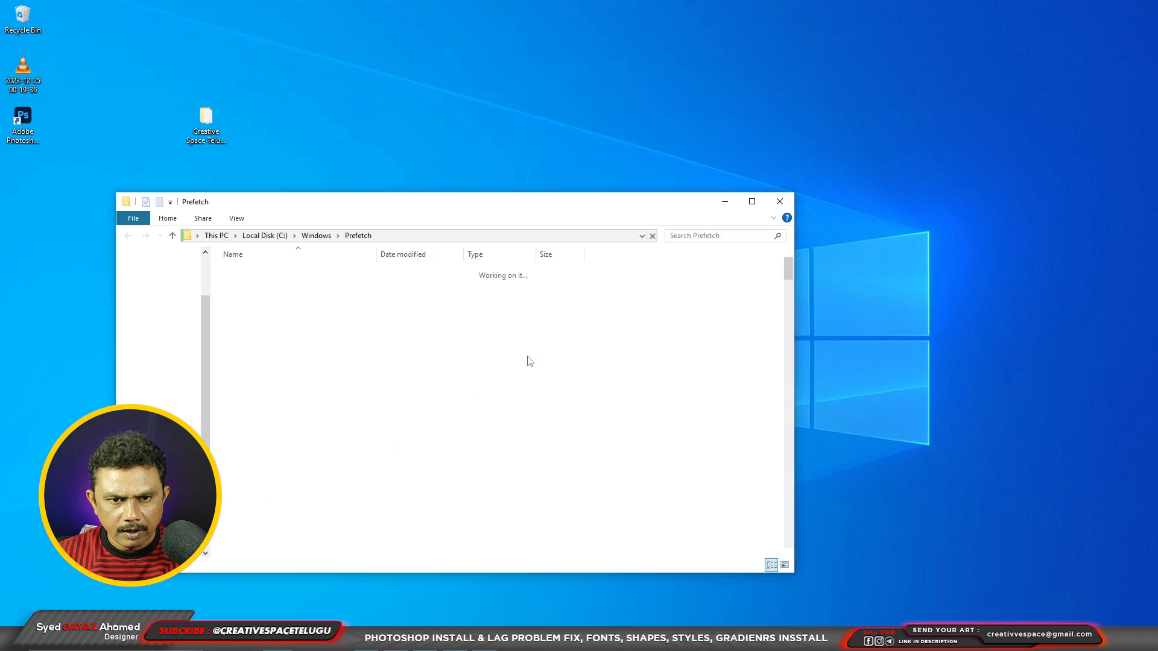
# Delete all items in the Prefetch folder, retry the file in use, dismiss the deletion, and close the folder.
pyautogui.click(383, 399)
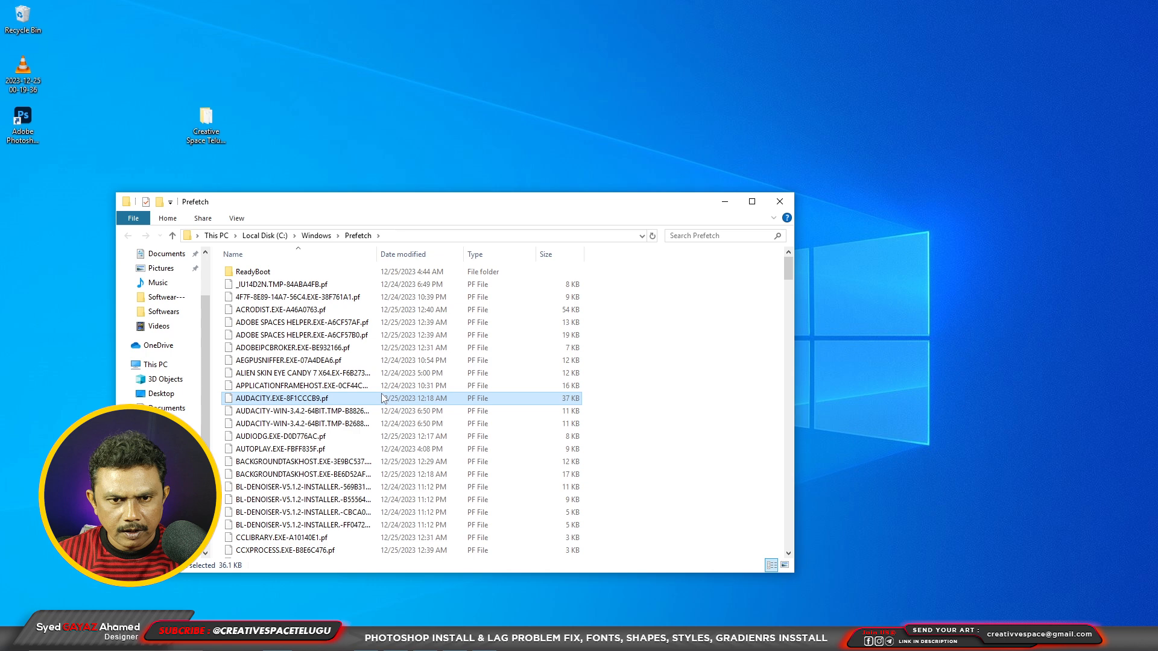
pyautogui.hotkey('ctrl', 'a')
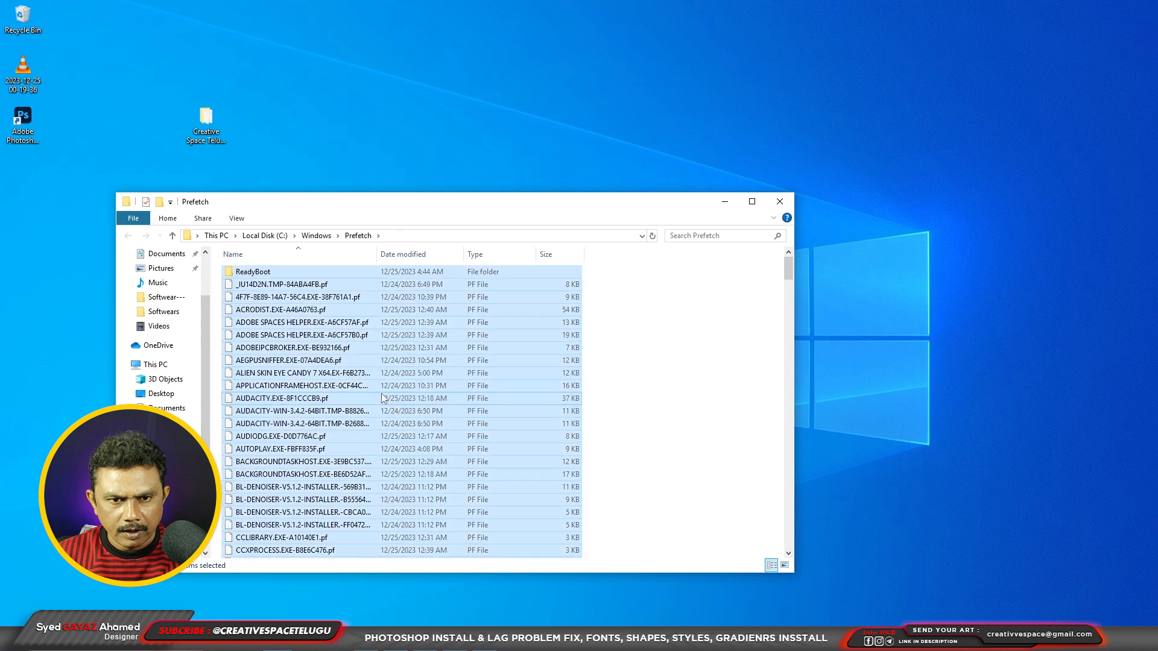
pyautogui.press('Delete')
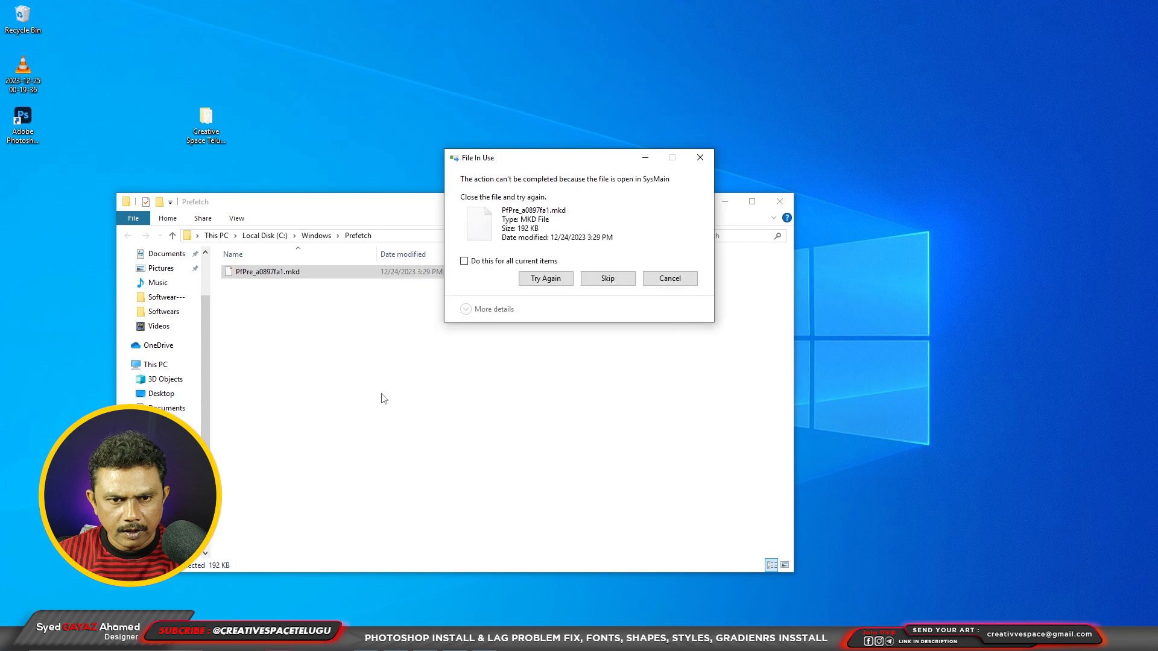
pyautogui.click(550, 282)
pyautogui.click(700, 157)
pyautogui.click(780, 202)
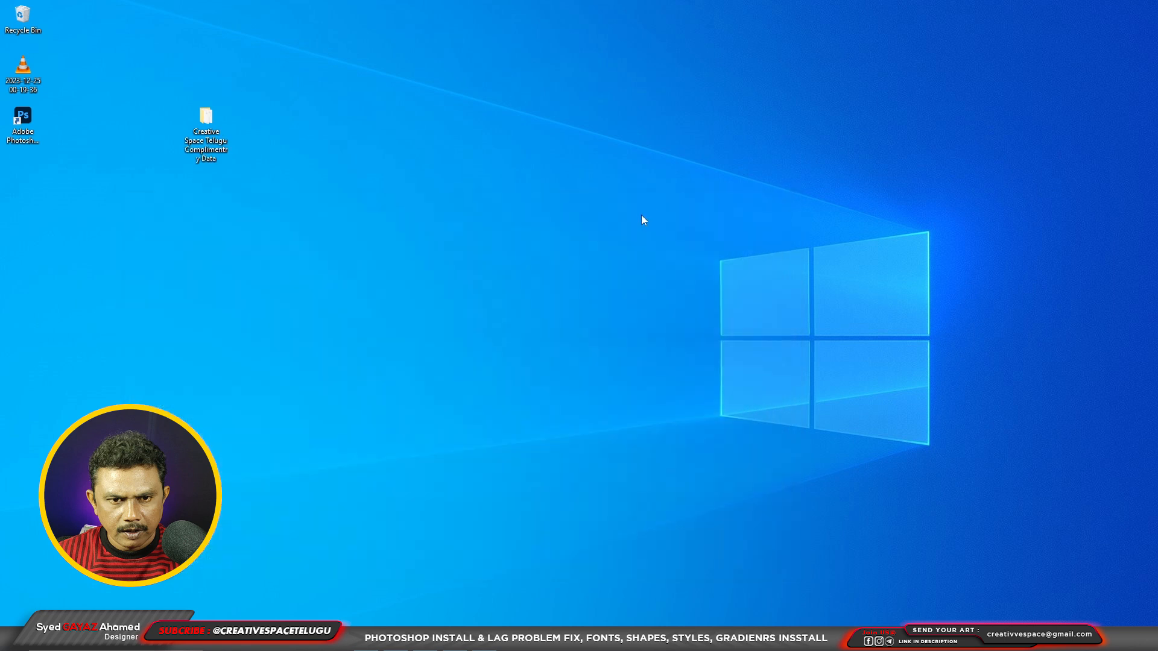